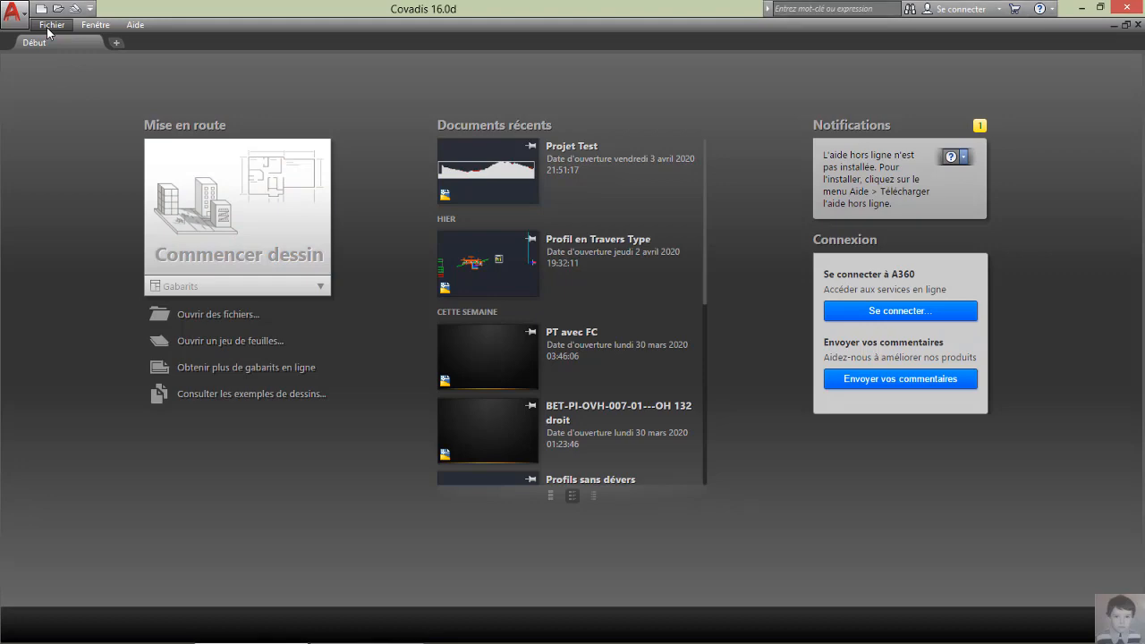
- Open the drawing Projet Test.dwg and close the floating AutoPISTE toolbar
left_click(48, 25)
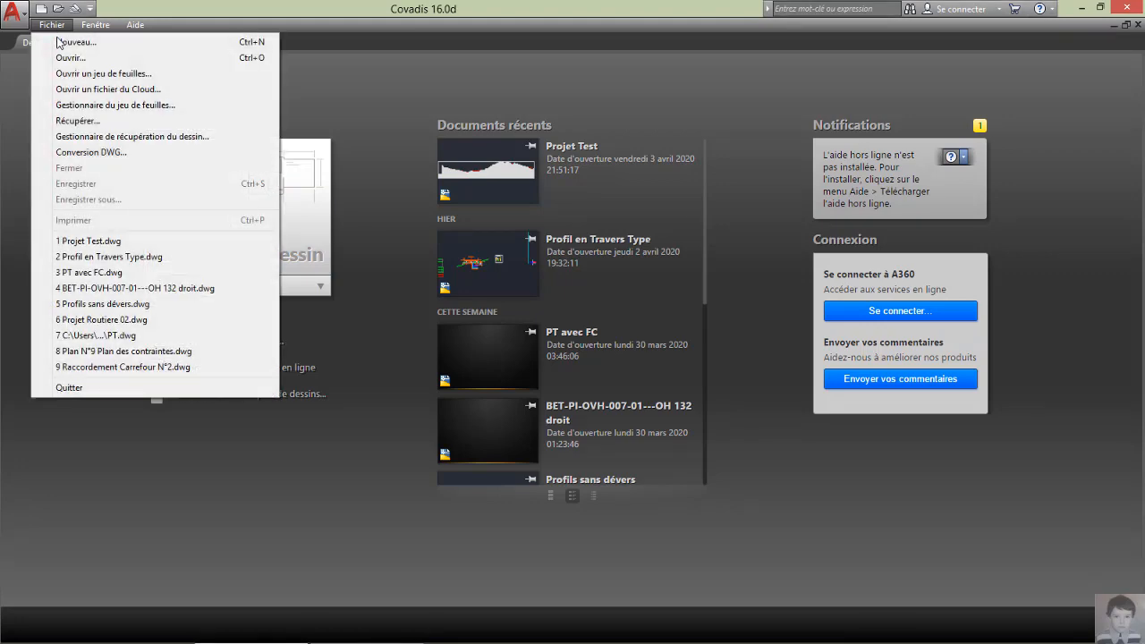
left_click(68, 57)
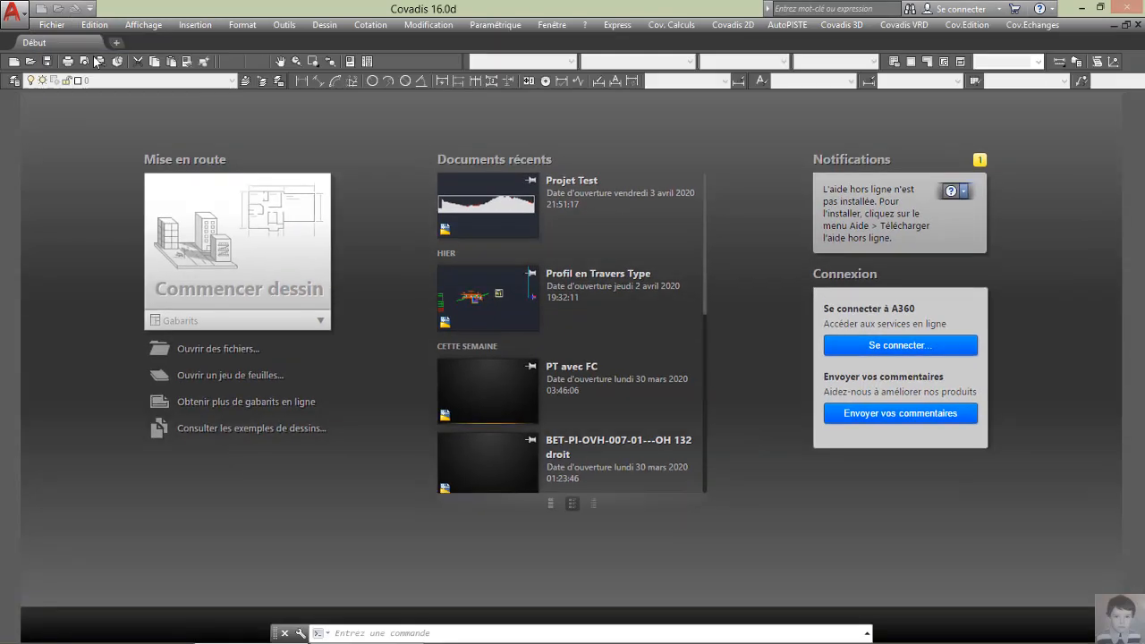
left_click(499, 251)
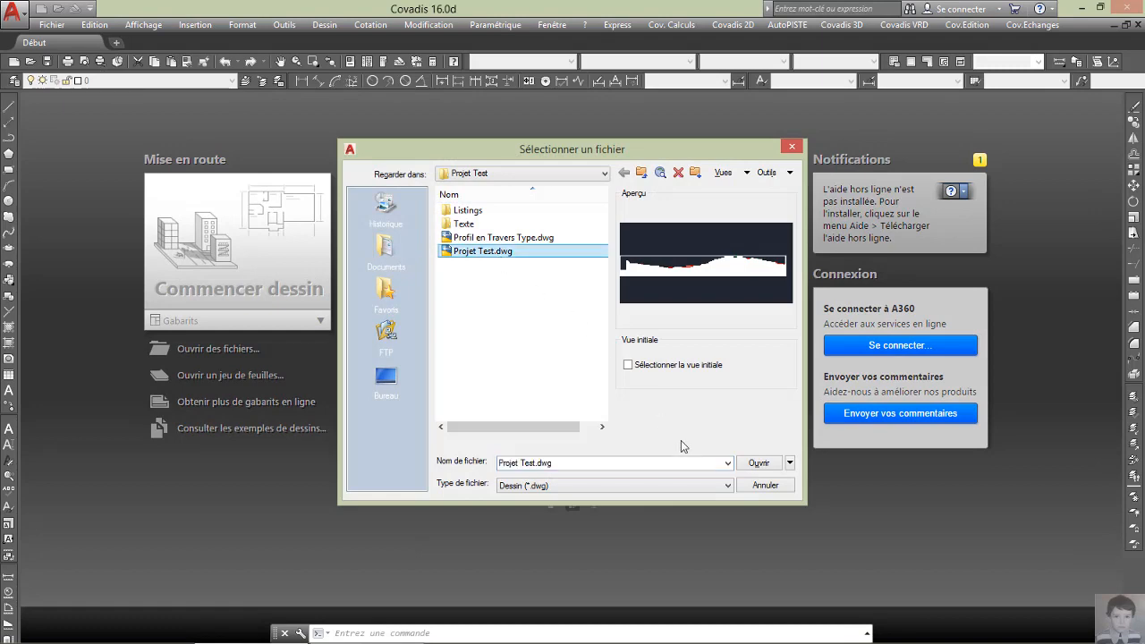
left_click(758, 467)
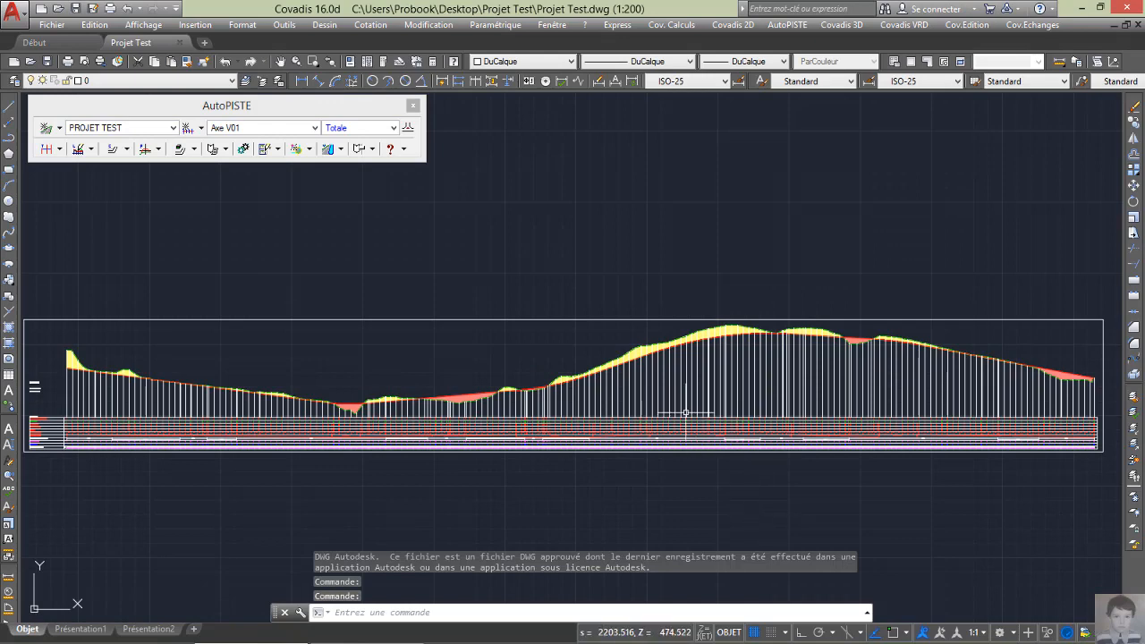
left_click(413, 105)
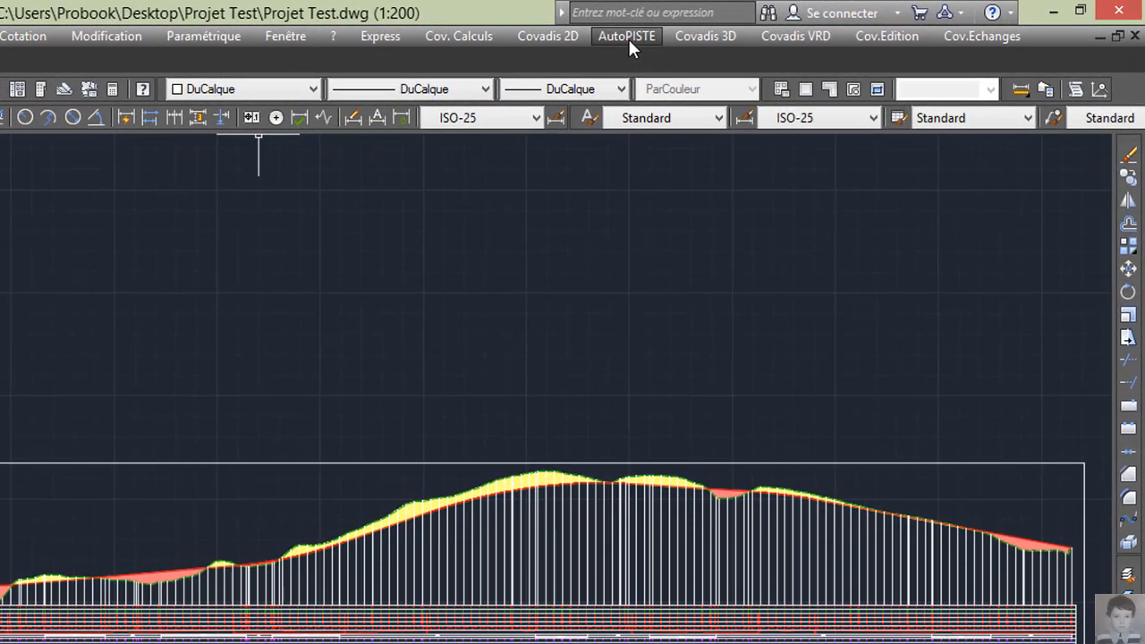
- Launch the AutoPISTE typical profile creation by points (Création par points)
left_click(628, 39)
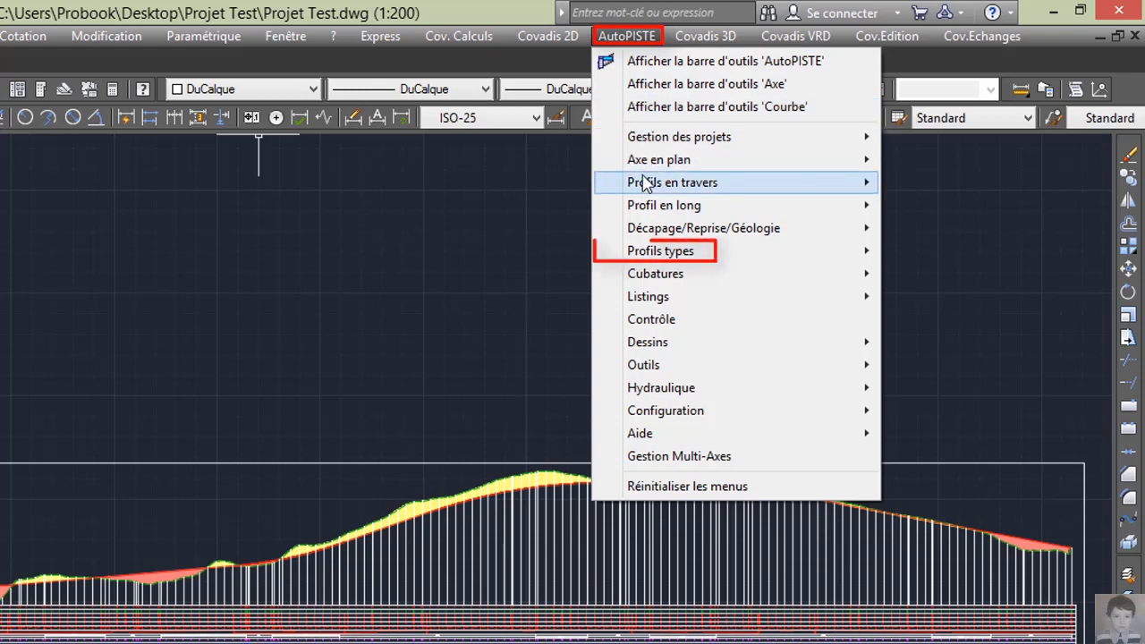
mouse_move(658, 251)
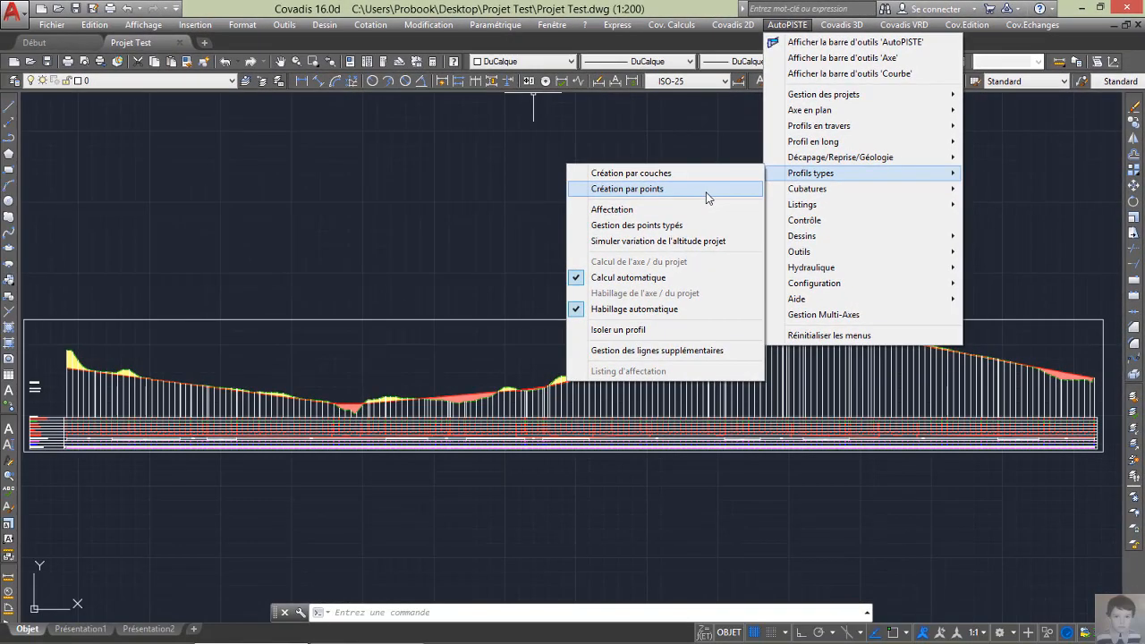
left_click(706, 192)
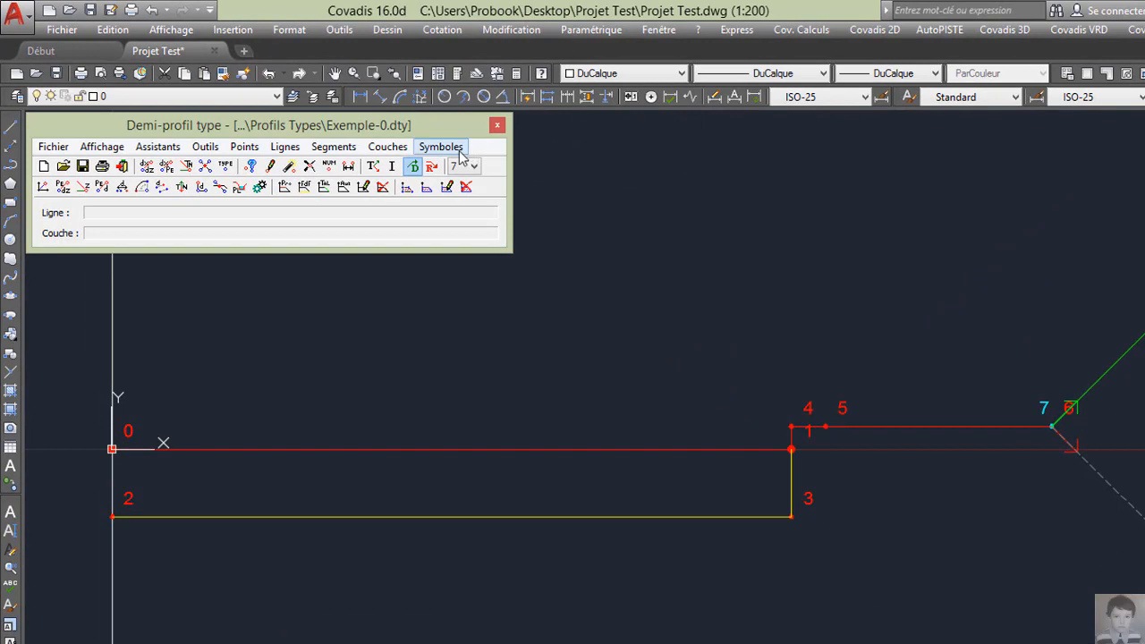
- Examine the half-profile editor's commands for symbols, layers, segments, lines, points, tools, assistants and display options
left_click(460, 152)
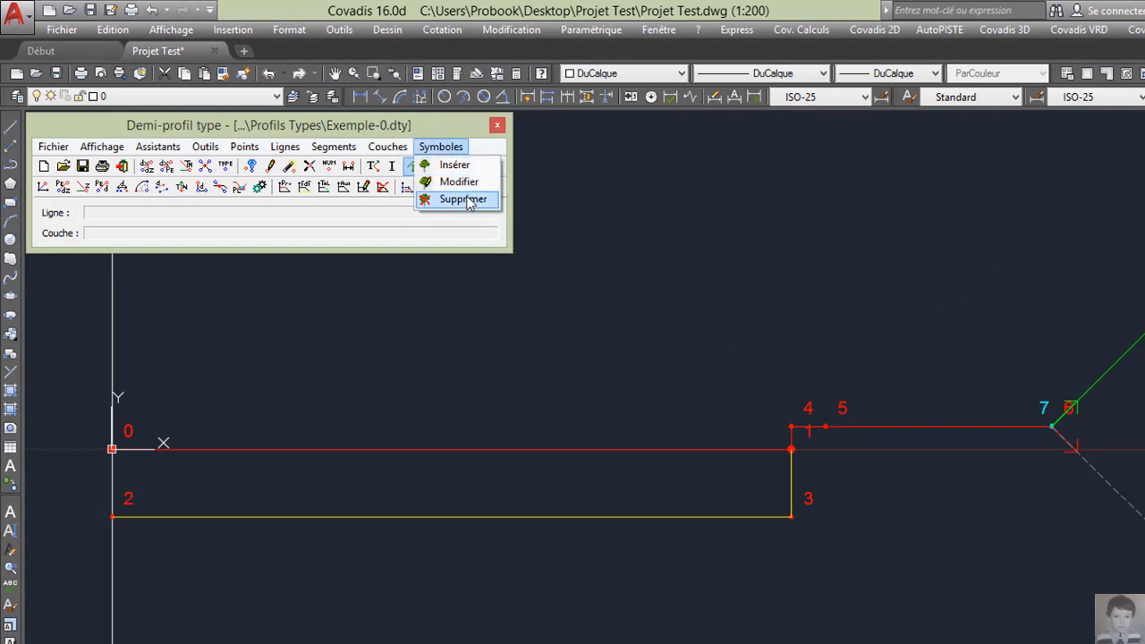
mouse_move(398, 150)
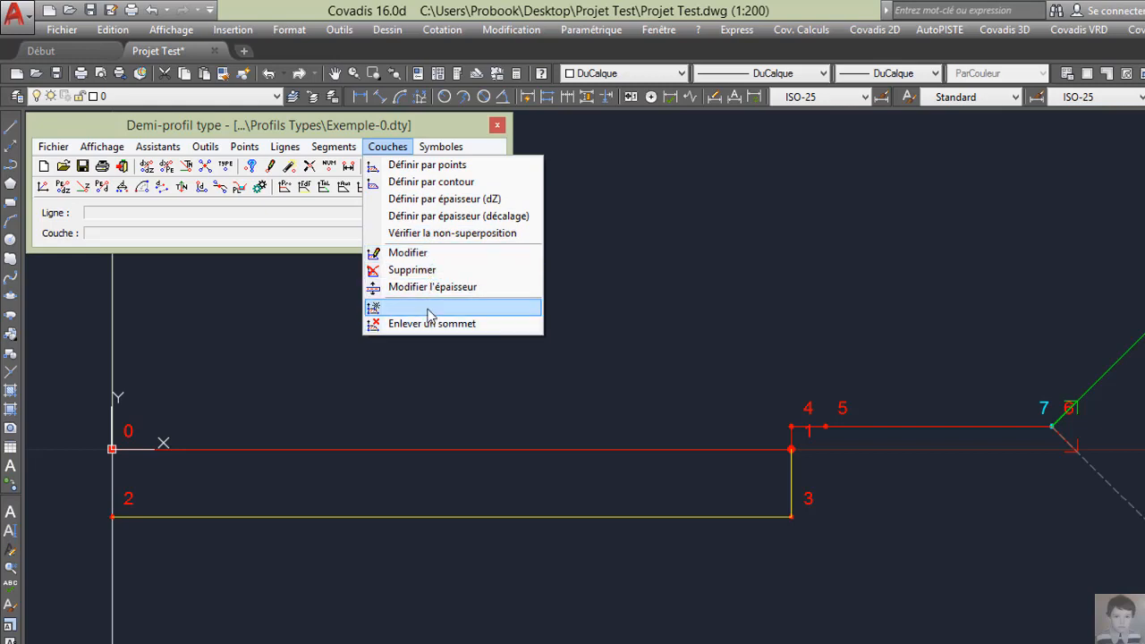
left_click(387, 146)
left_click(333, 146)
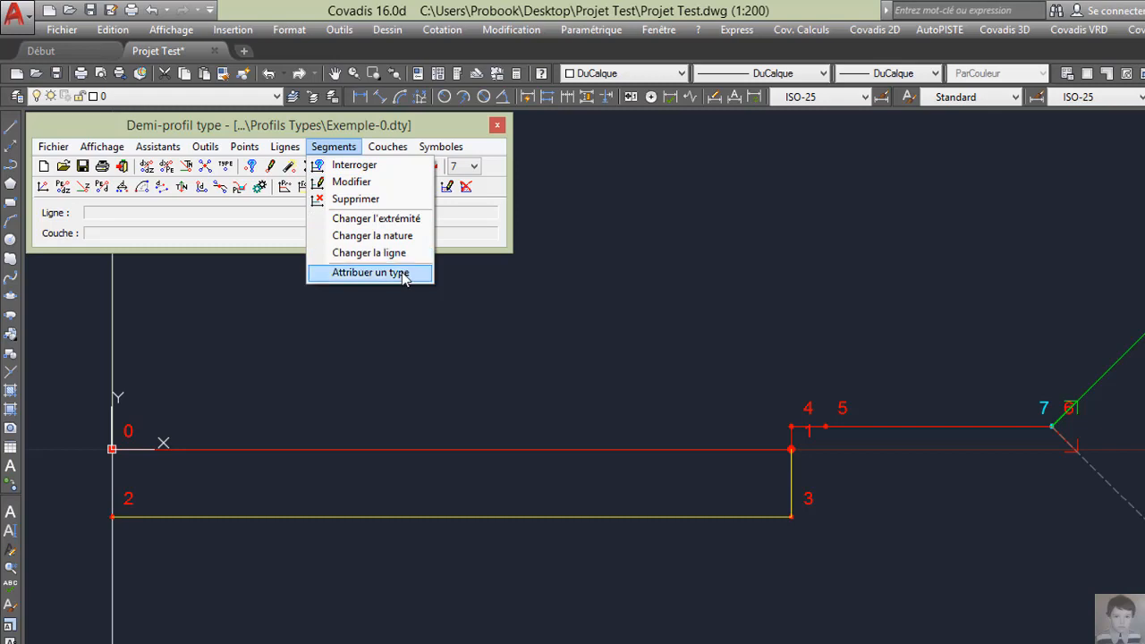
mouse_move(285, 146)
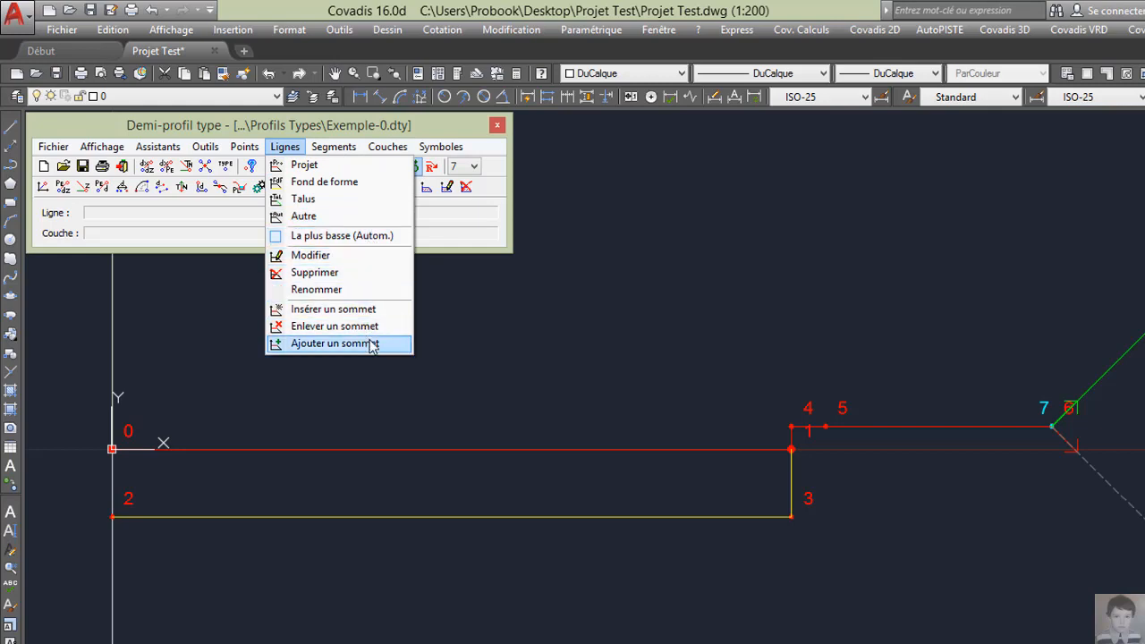
mouse_move(244, 145)
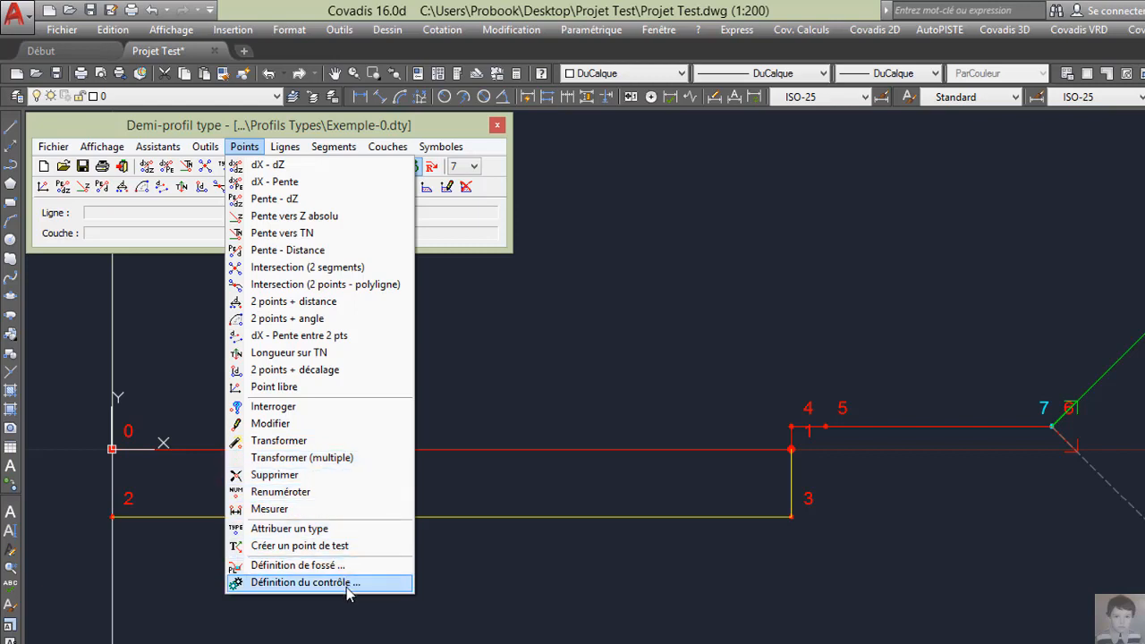
mouse_move(204, 149)
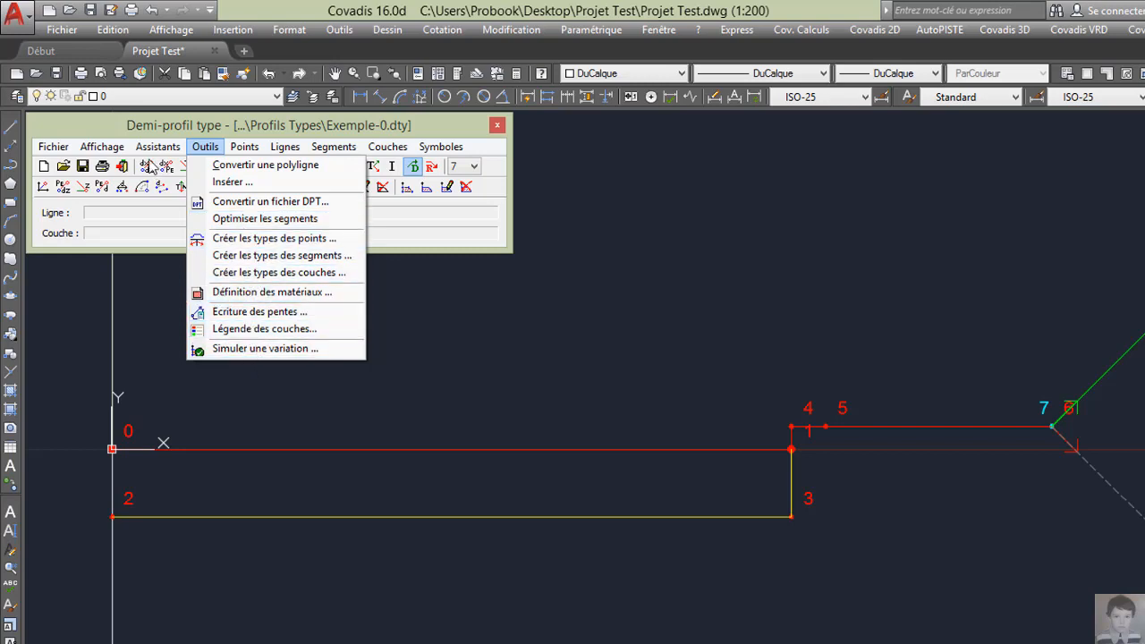
mouse_move(151, 152)
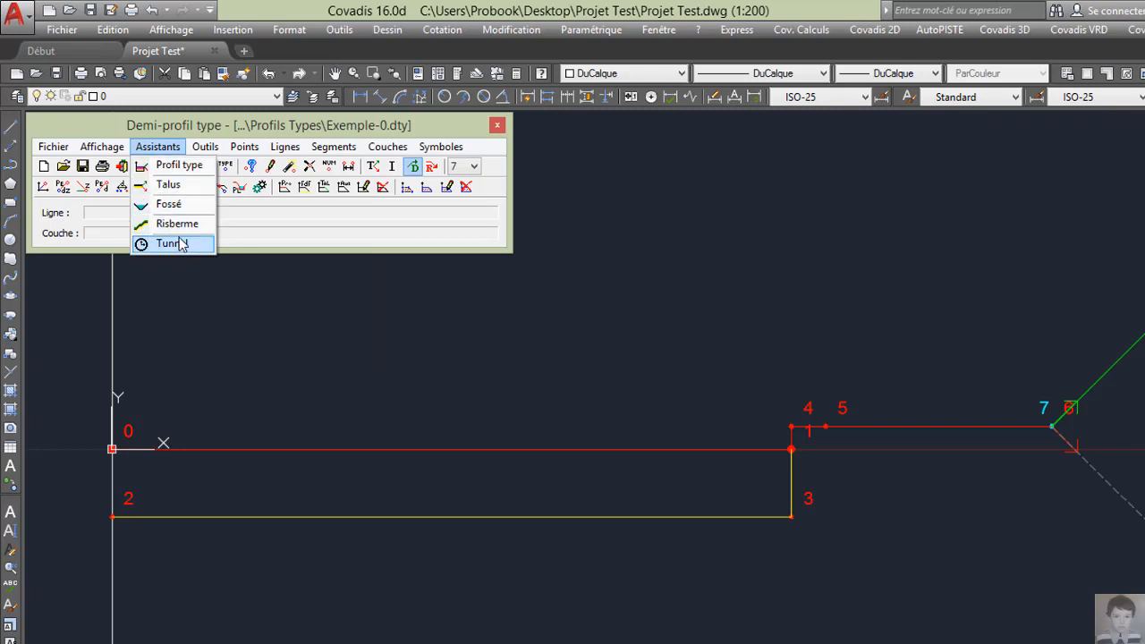
mouse_move(111, 154)
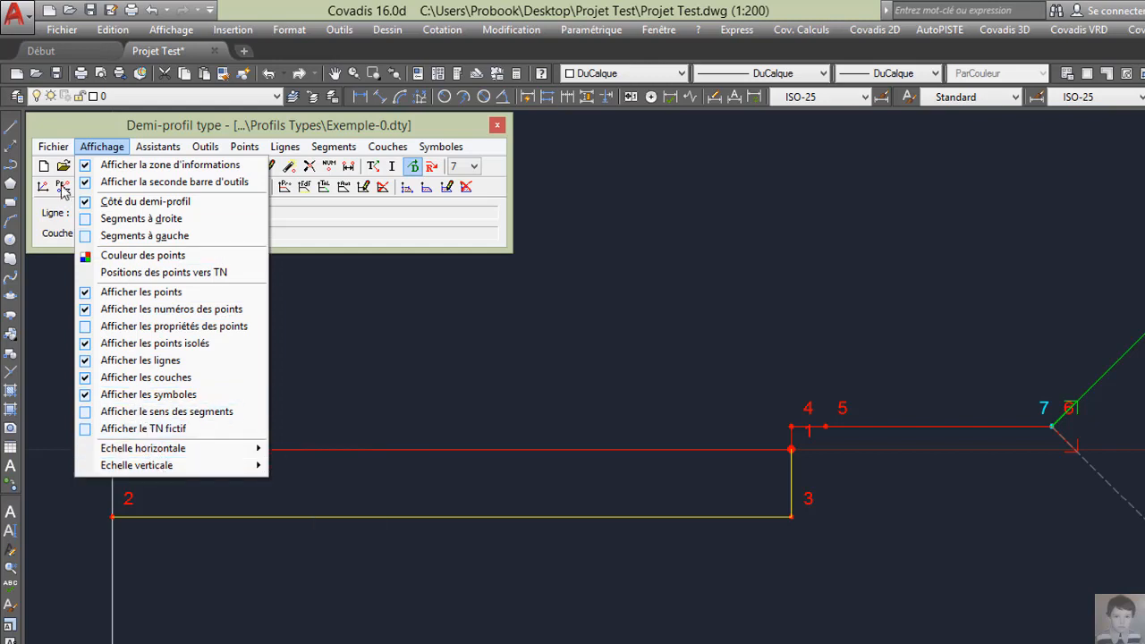
- Create a new empty typical half-profile in place of the example profile
mouse_move(48, 151)
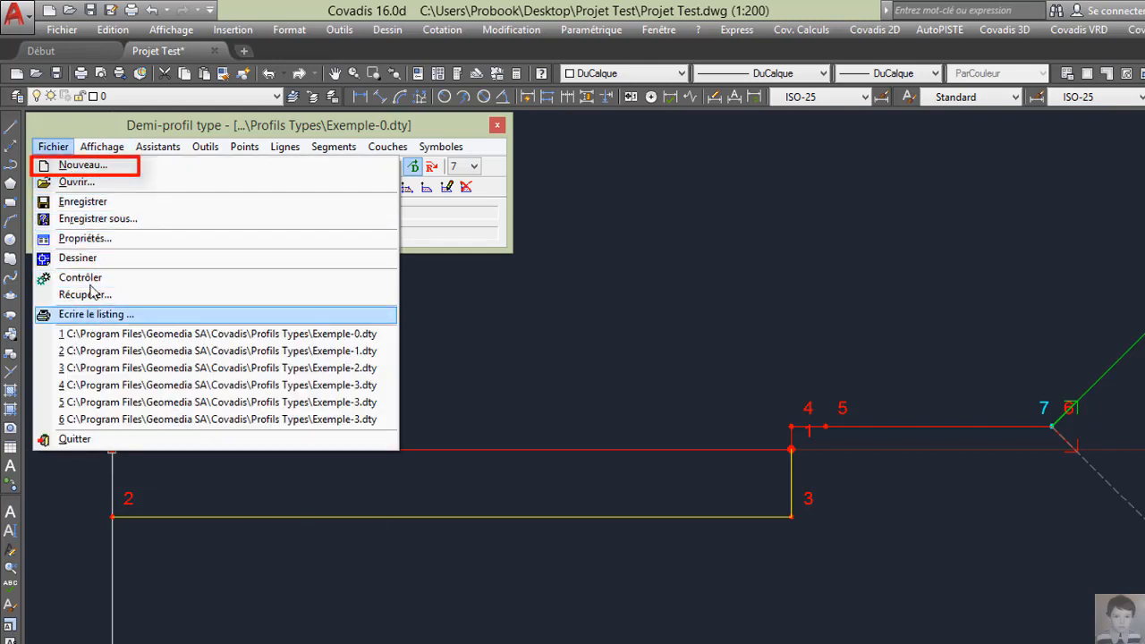
left_click(92, 170)
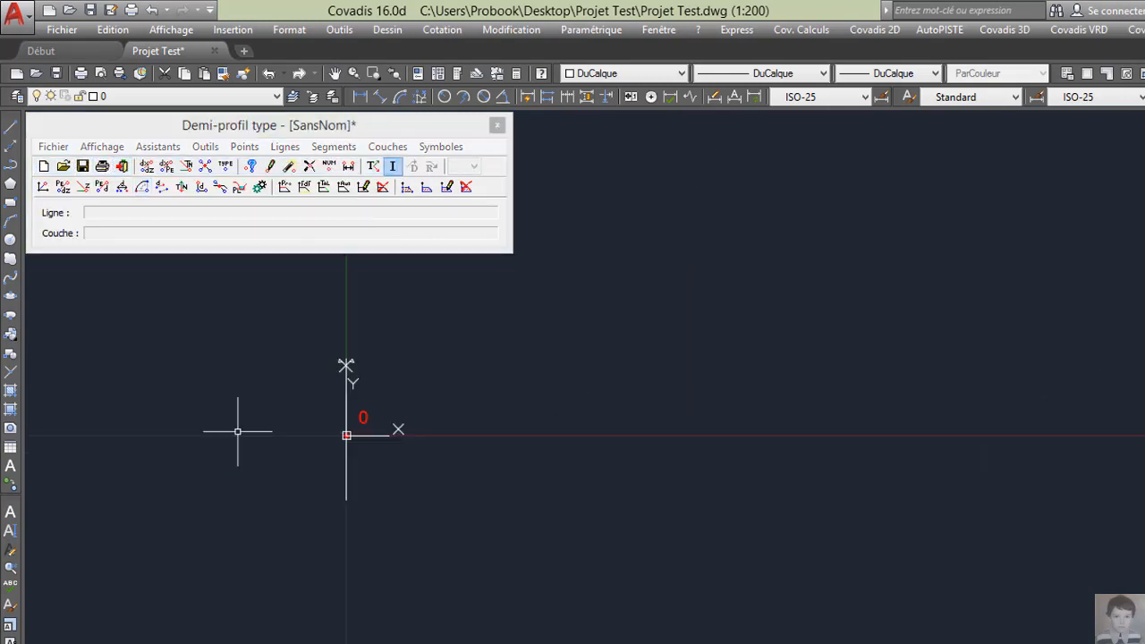
scroll(335, 379, "down", 2)
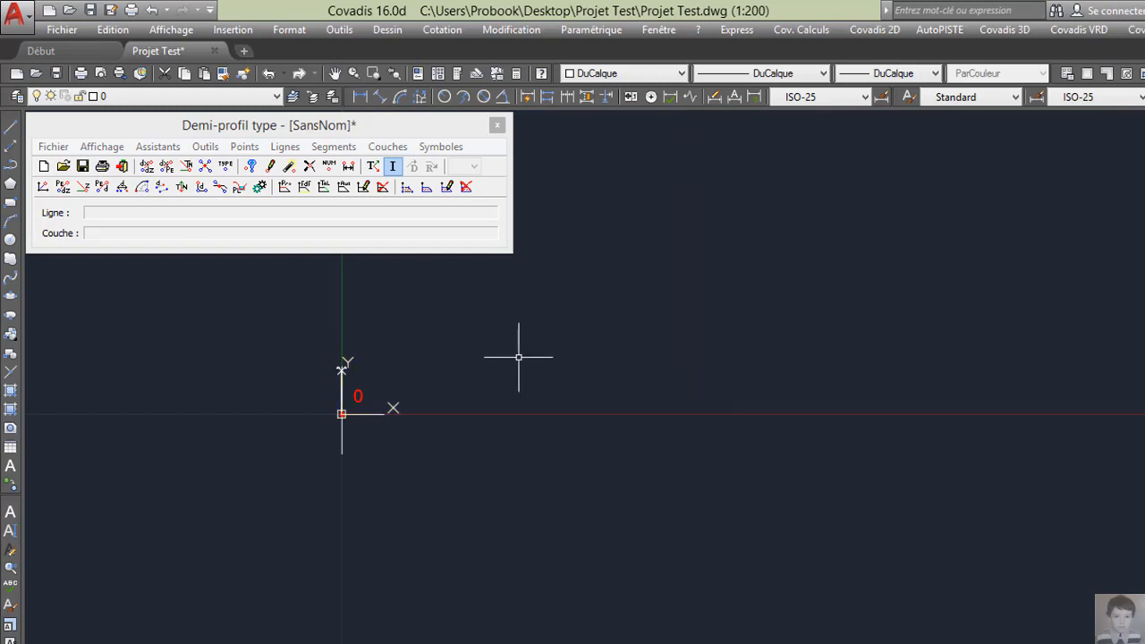
left_click(334, 73)
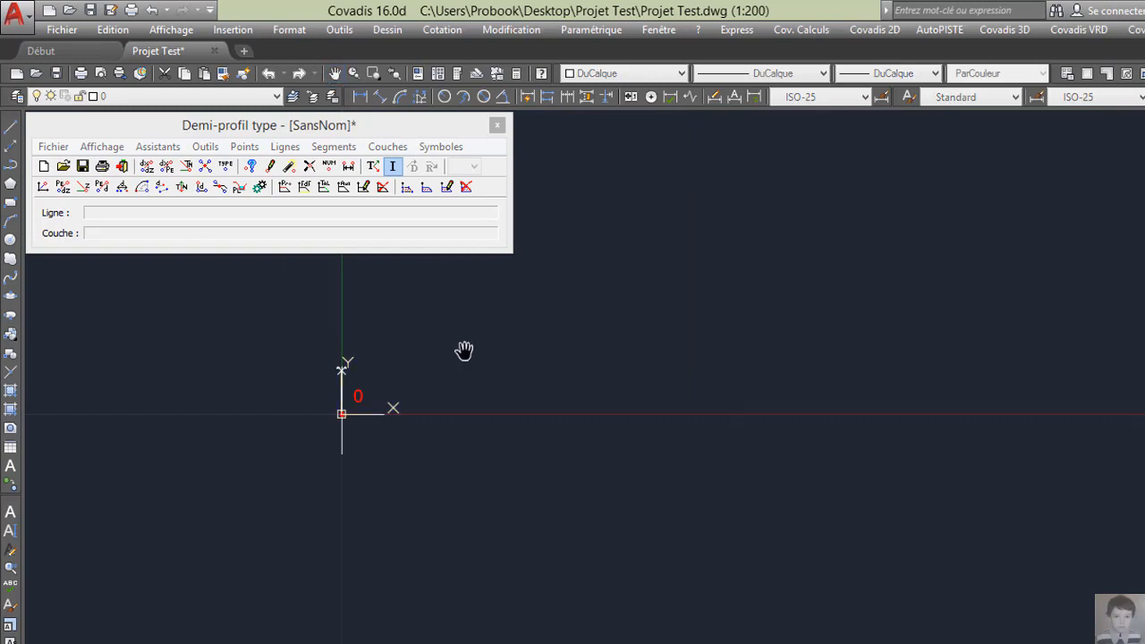
mouse_move(585, 399)
left_mouse_down()
mouse_move(381, 427)
mouse_move(368, 414)
left_mouse_up()
right_click(340, 338)
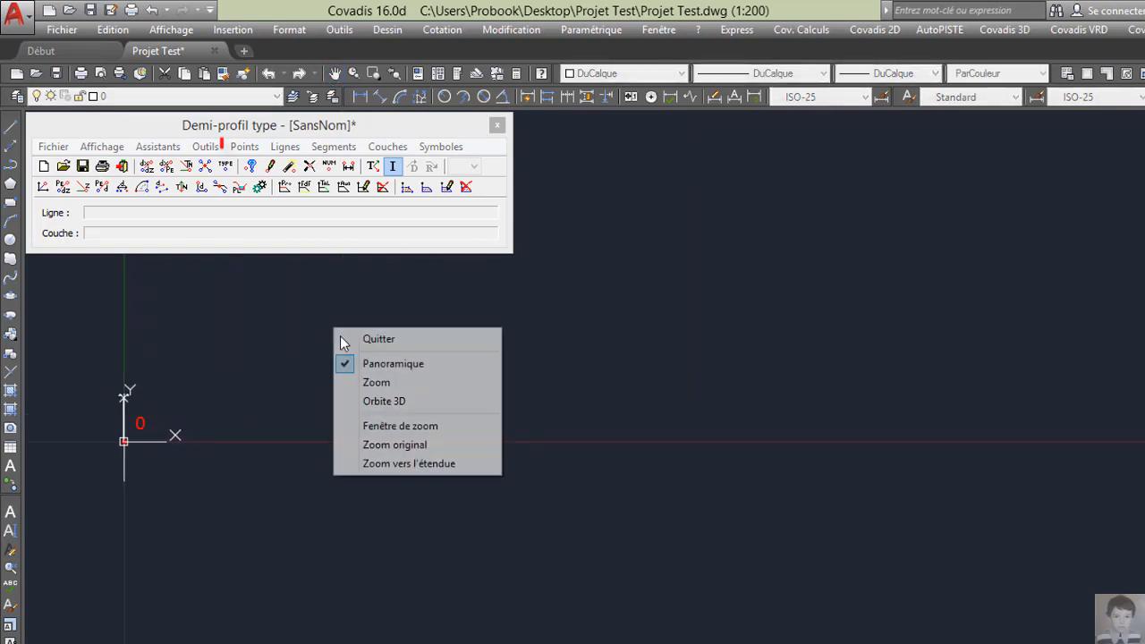
left_click(389, 341)
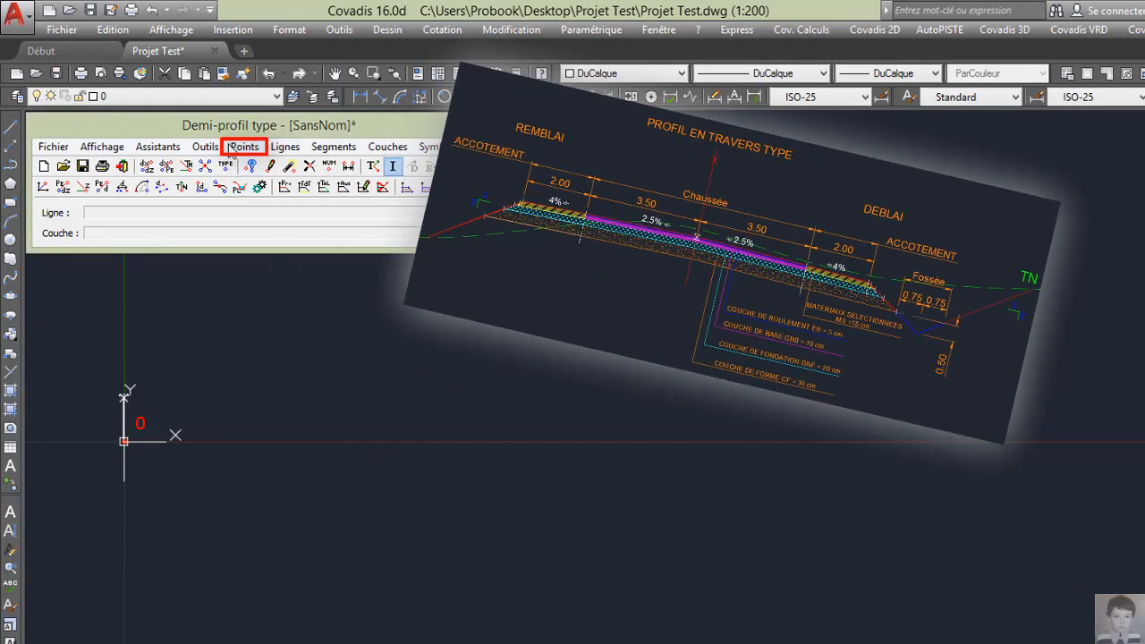
- Add the carriageway edge point from the origin by dX - Pente, with dX 3.5 m and slope -2.5%
left_click(240, 147)
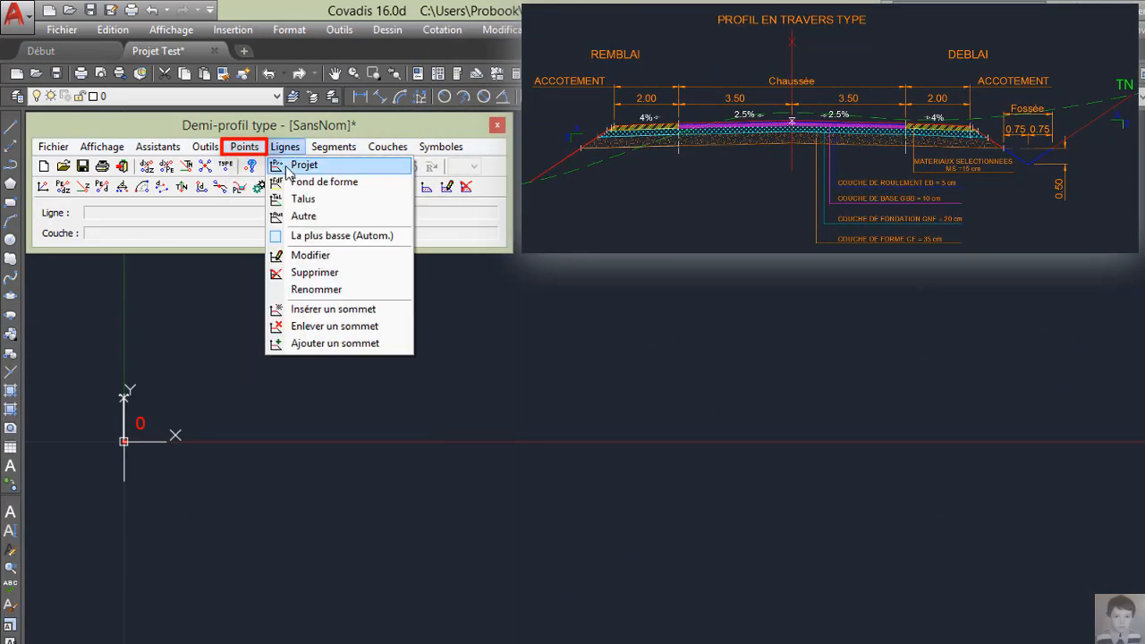
left_click(268, 182)
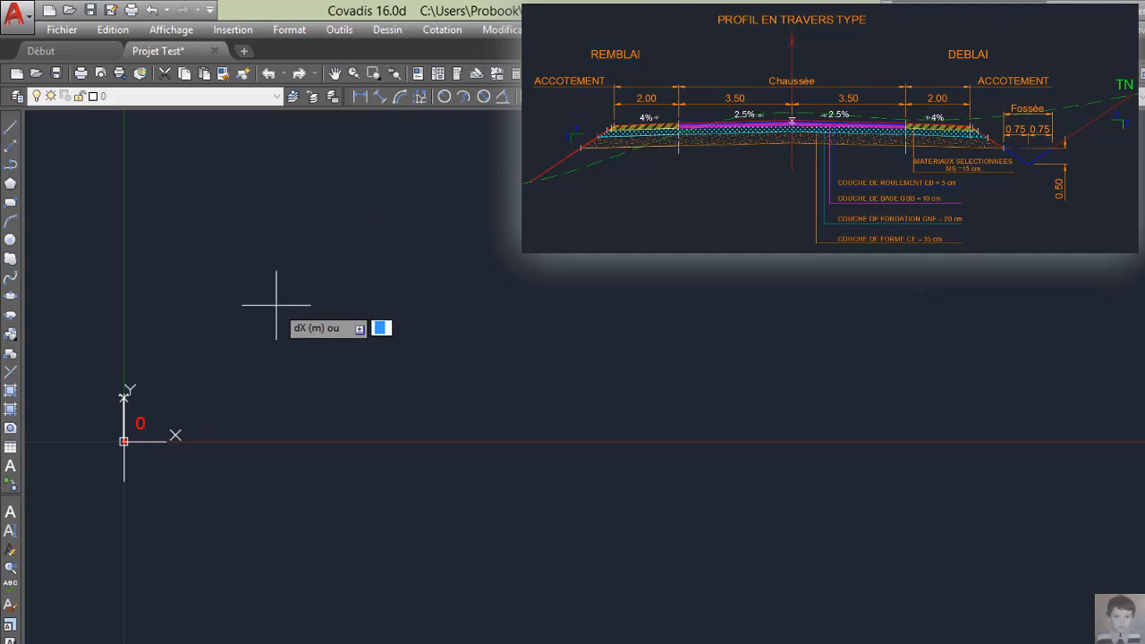
type("3.5")
key("Return")
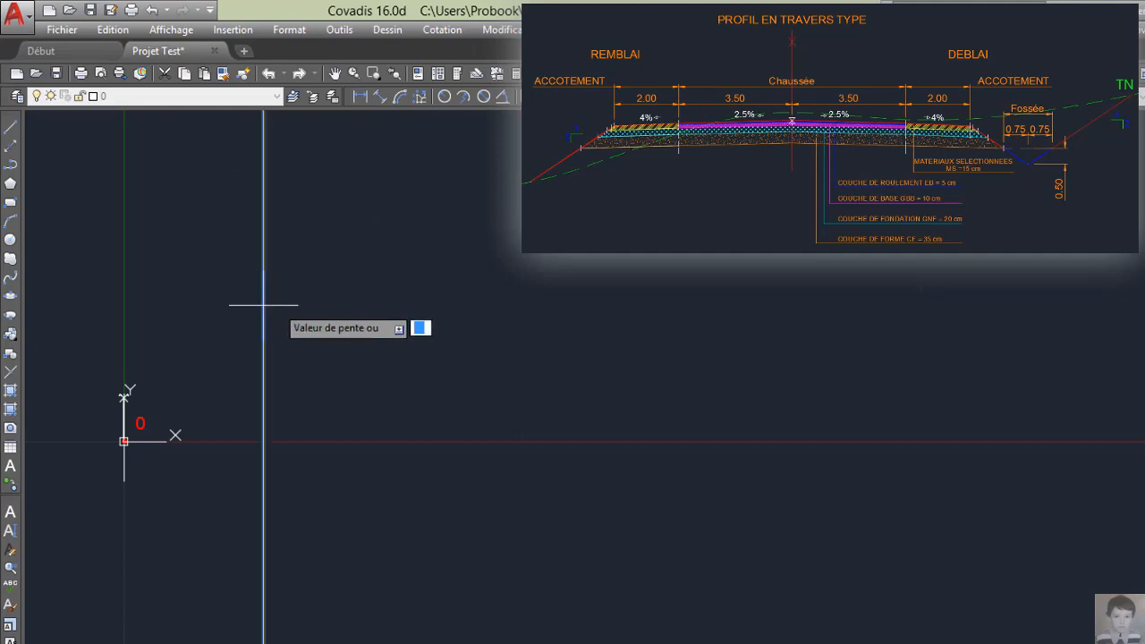
type("-2.5%")
key("Return")
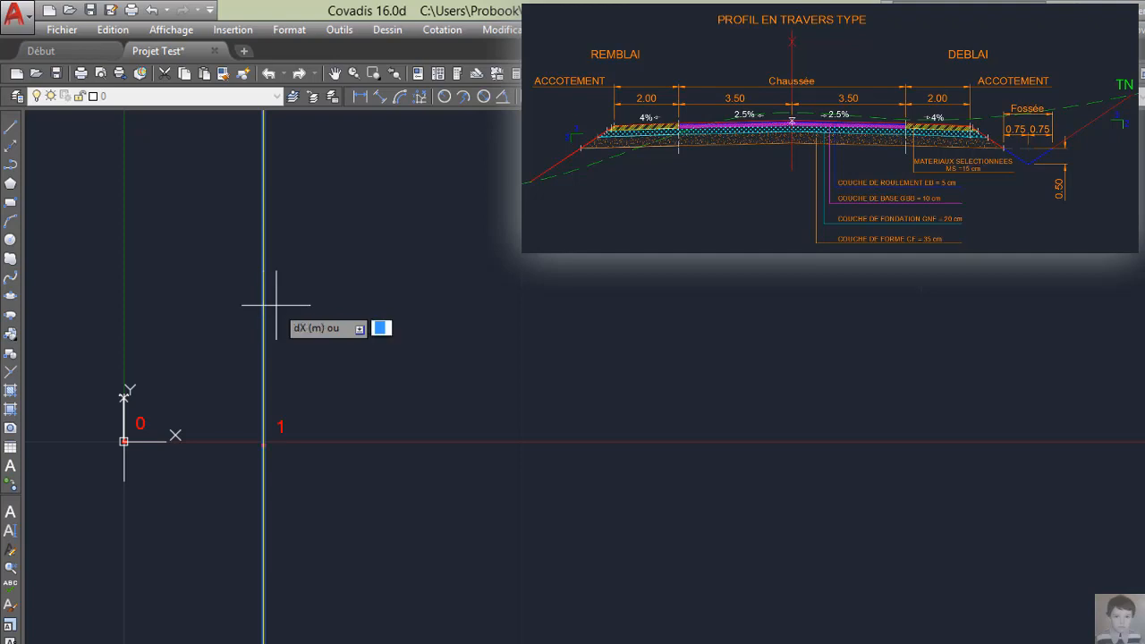
- Add the shoulder edge point at dX 2 m and slope -4% from the carriageway edge, and finish the point series
type("2")
key("Return")
type("-")
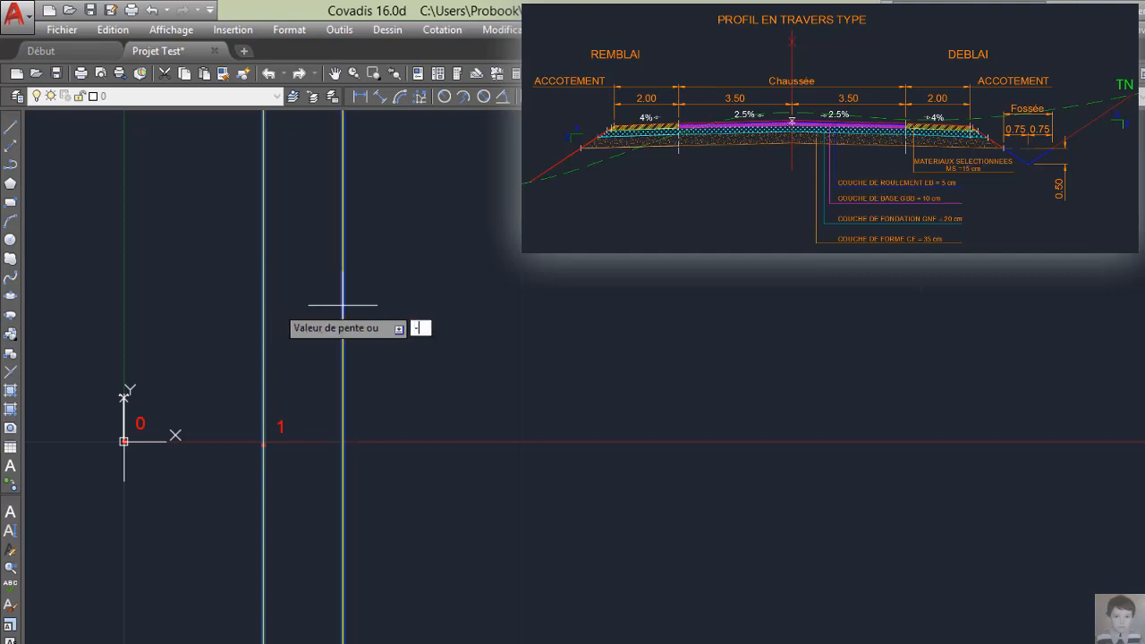
type("4%")
key("Return")
key("Return")
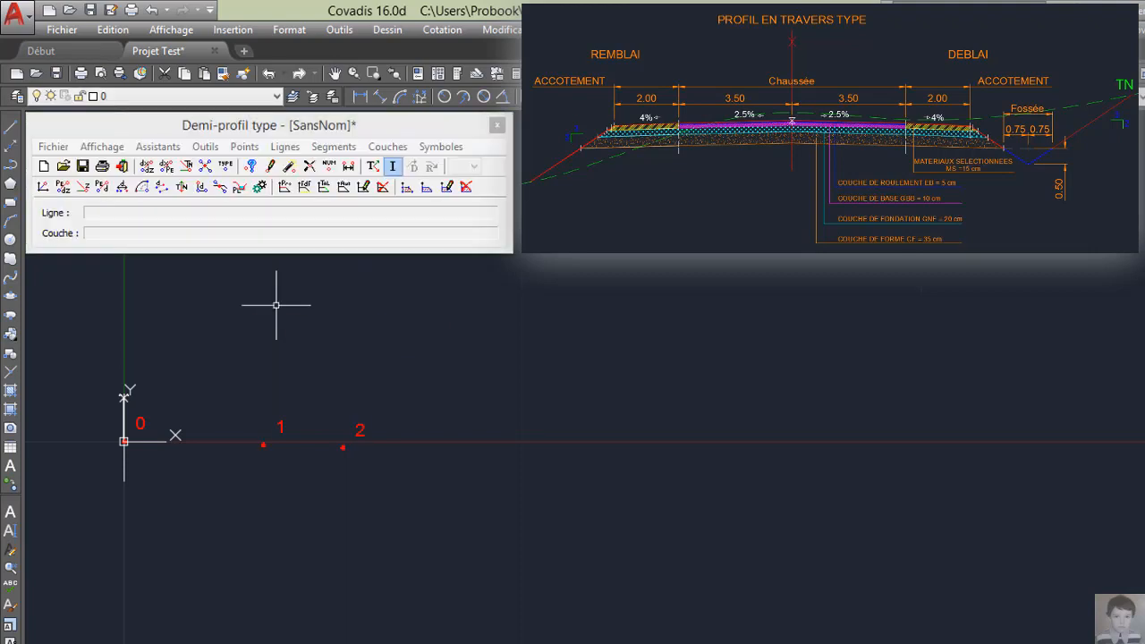
- Add a point by dX - dZ from the shoulder edge point 2, with dX 0.239 m and dZ -0.15 m
left_click(246, 148)
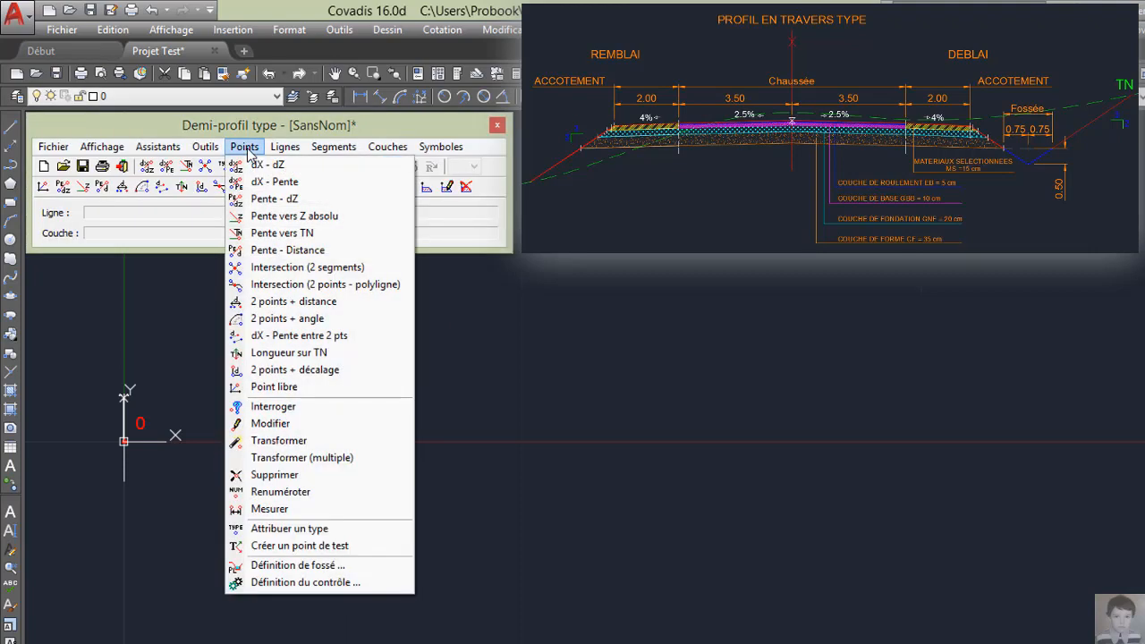
left_click(320, 174)
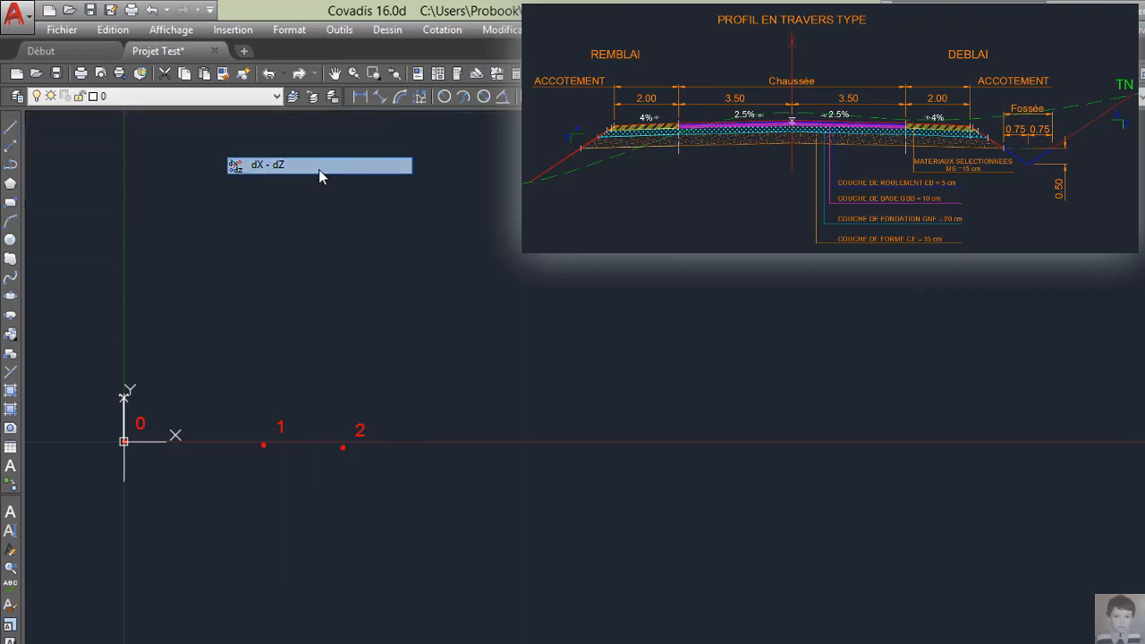
left_click(344, 447)
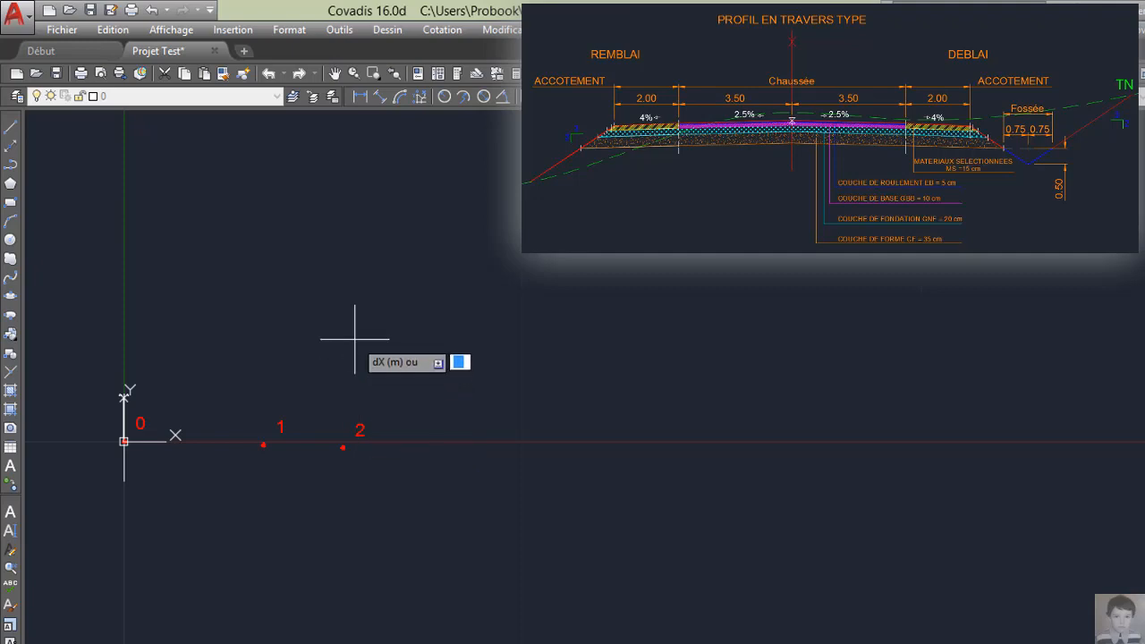
type("0.239")
key("Return")
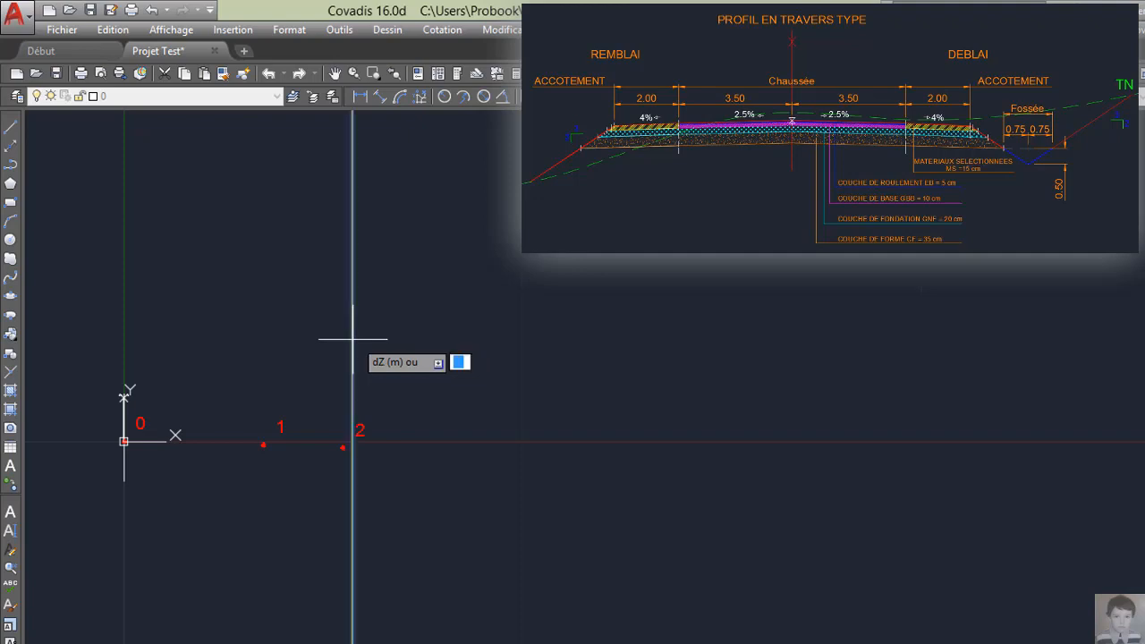
type("-0.15")
key("Return")
- Add the next embankment-side point at dX 0.375 m and dZ -0.2 m from point 3
type("0.3")
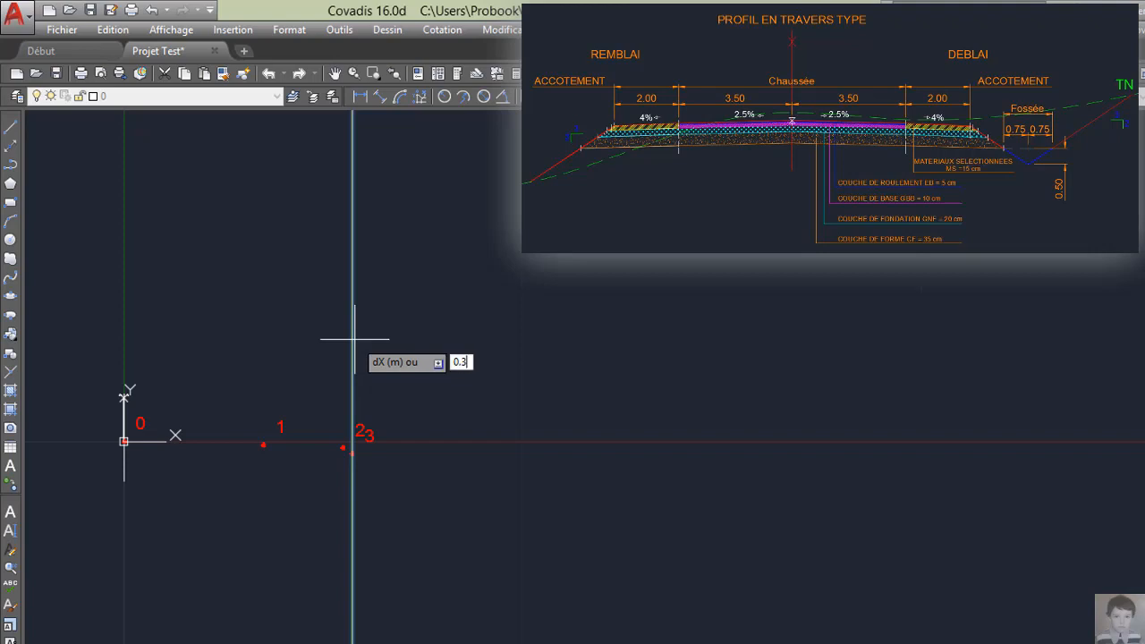
type("75")
key("Return")
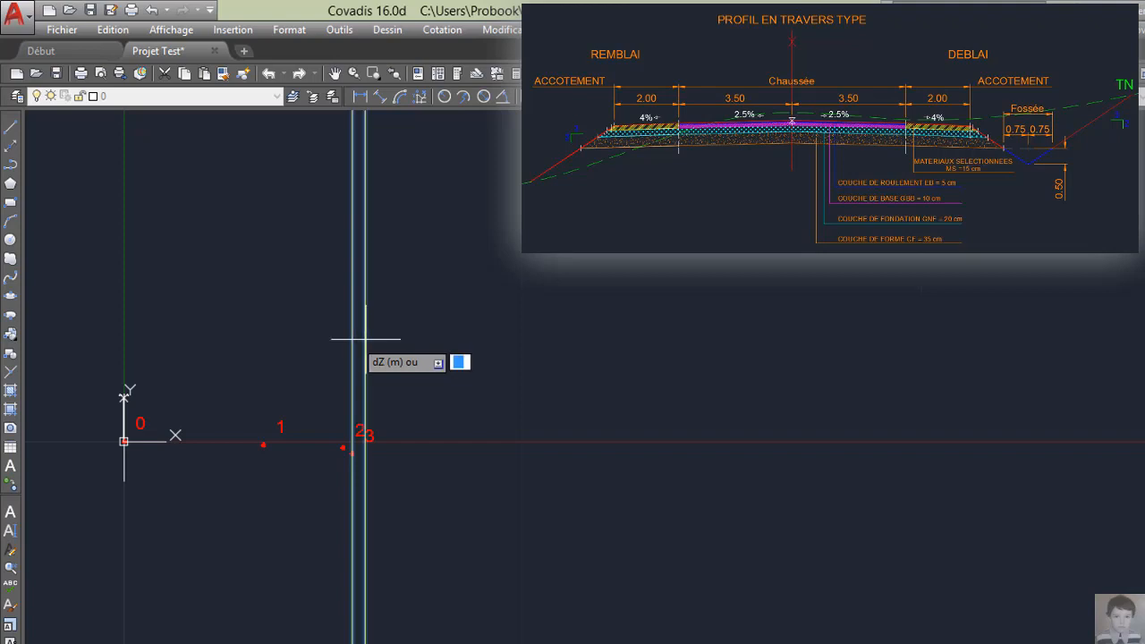
type("-0.2")
key("Return")
- Add the outer edge point of the subgrade layer at dX 0.558 m and dZ -0.35 m from point 4
type("0.558")
key("Return")
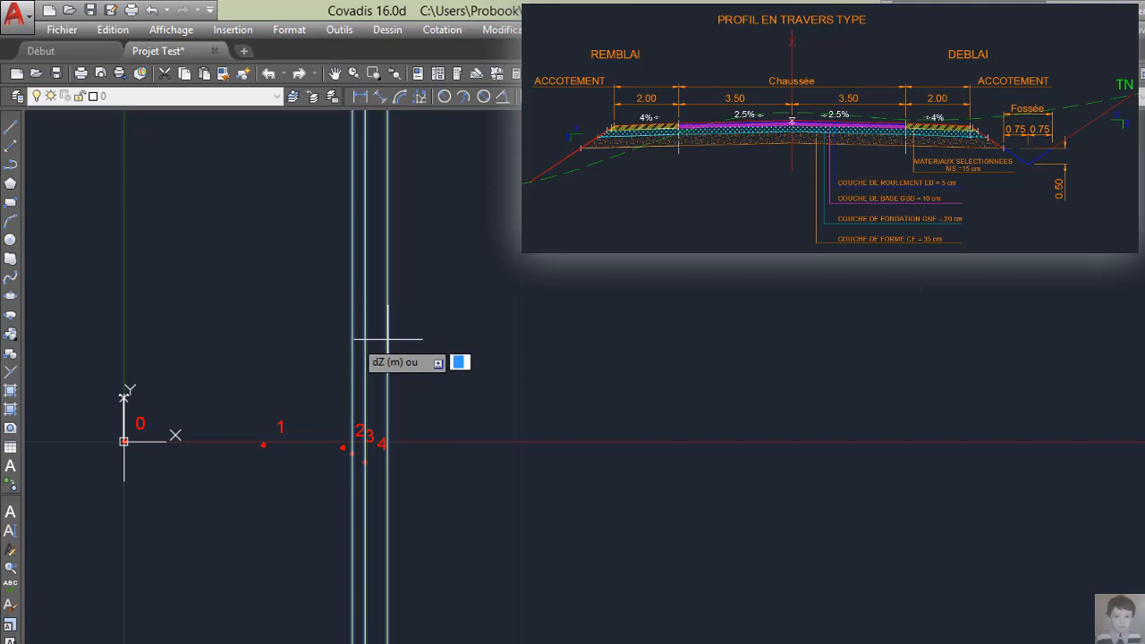
type("-0.35")
key("Return")
- Add the two ditch points in sequence, at dX 0.75 m, dZ -0.5 m and at dX 0.75 m, dZ 0.5 m, and finish the series
type("0.75")
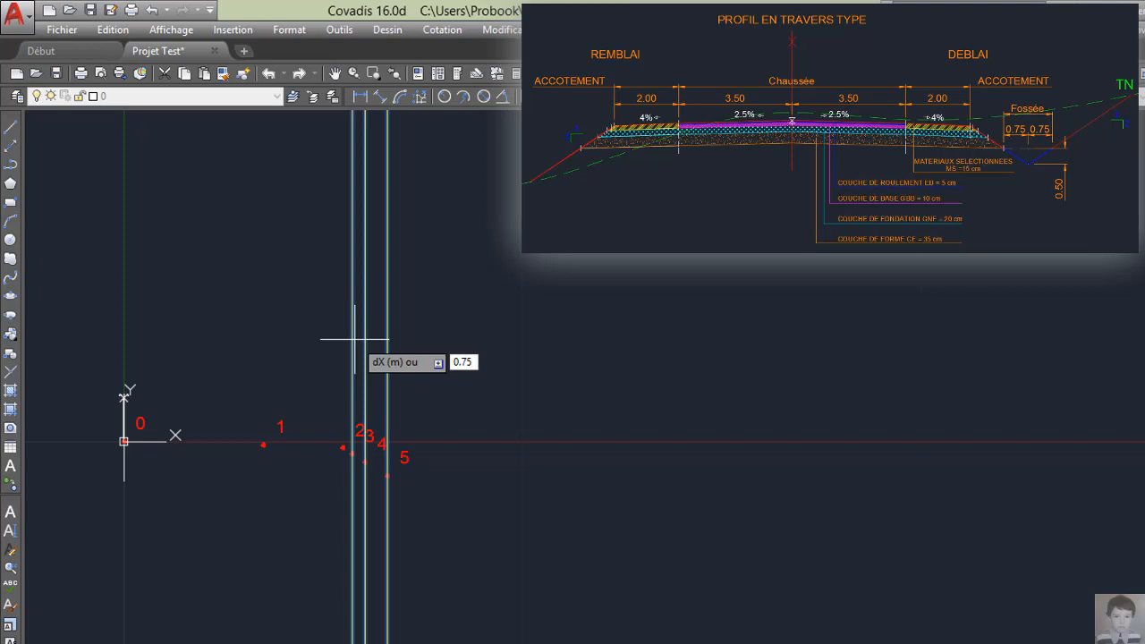
key("Return")
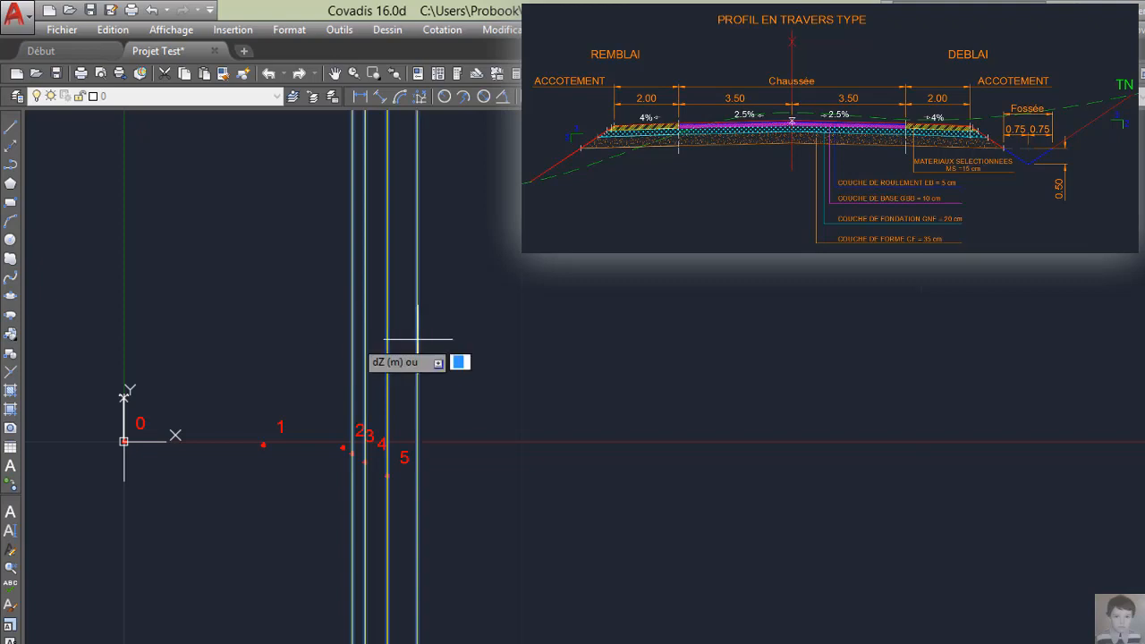
type("-0.5")
key("Return")
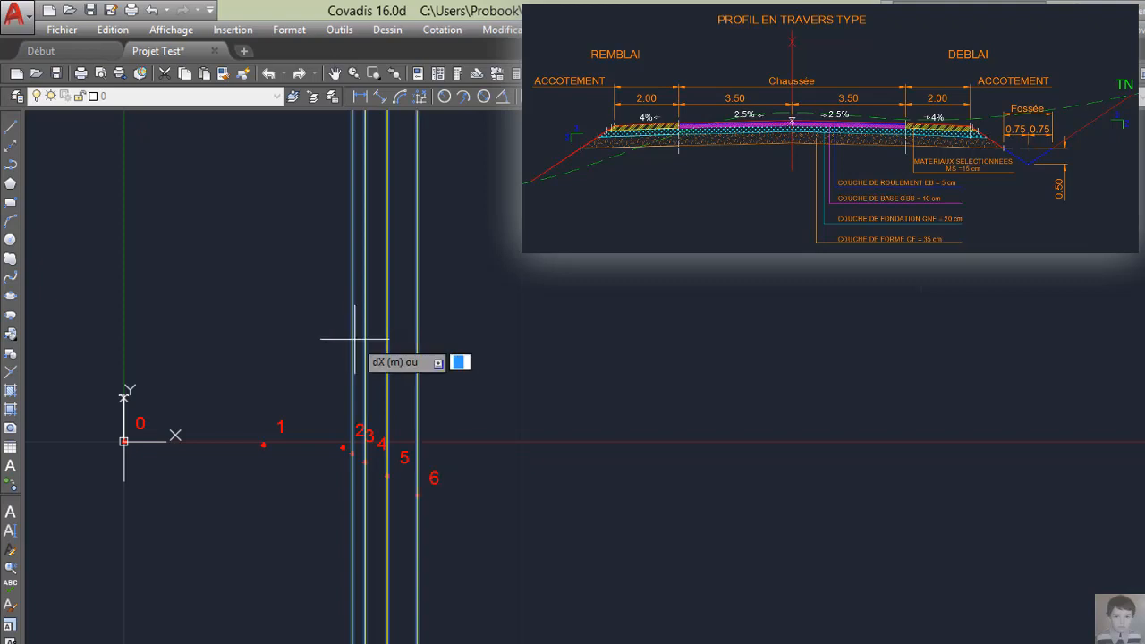
type("0.75")
key("Return")
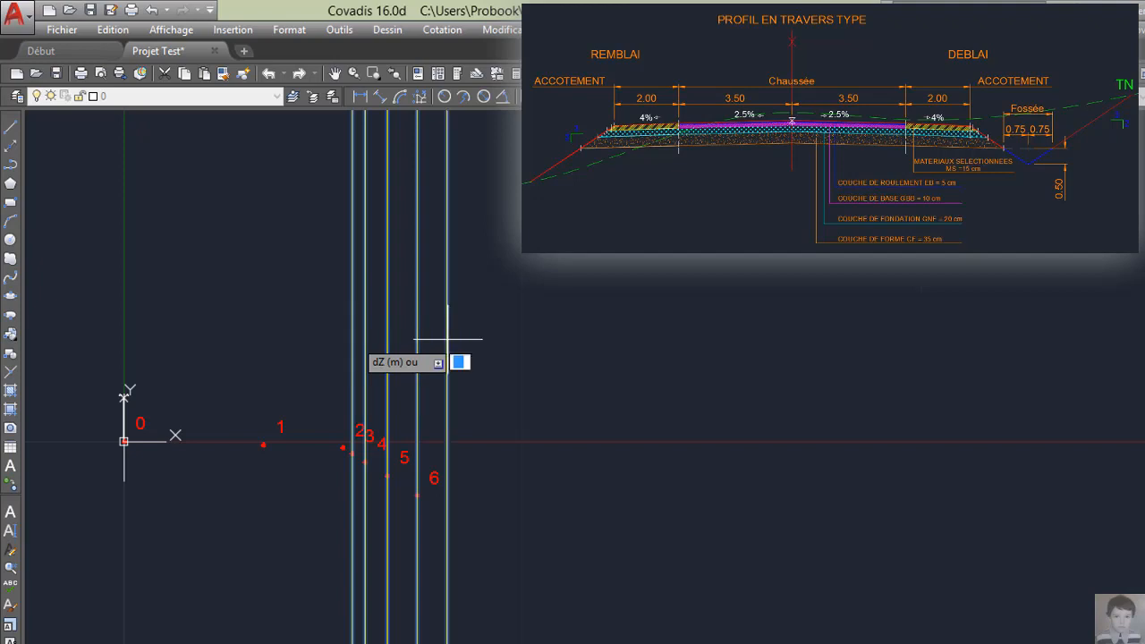
type("0.5")
key("Return")
key("Return")
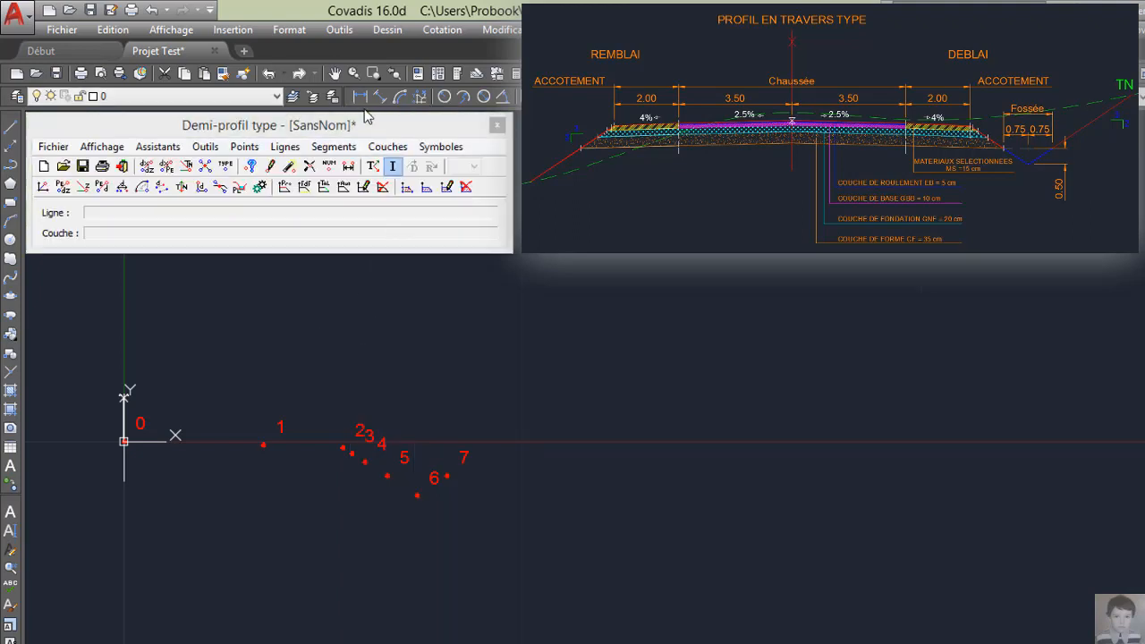
- Add the wearing-course point by dX - dZ directly below the origin, with dX 0 and dZ -0.05 m
left_click(354, 73)
mouse_move(169, 420)
left_mouse_down()
mouse_move(820, 258)
mouse_move(589, 295)
left_mouse_up()
left_click_drag(337, 449, 907, 279)
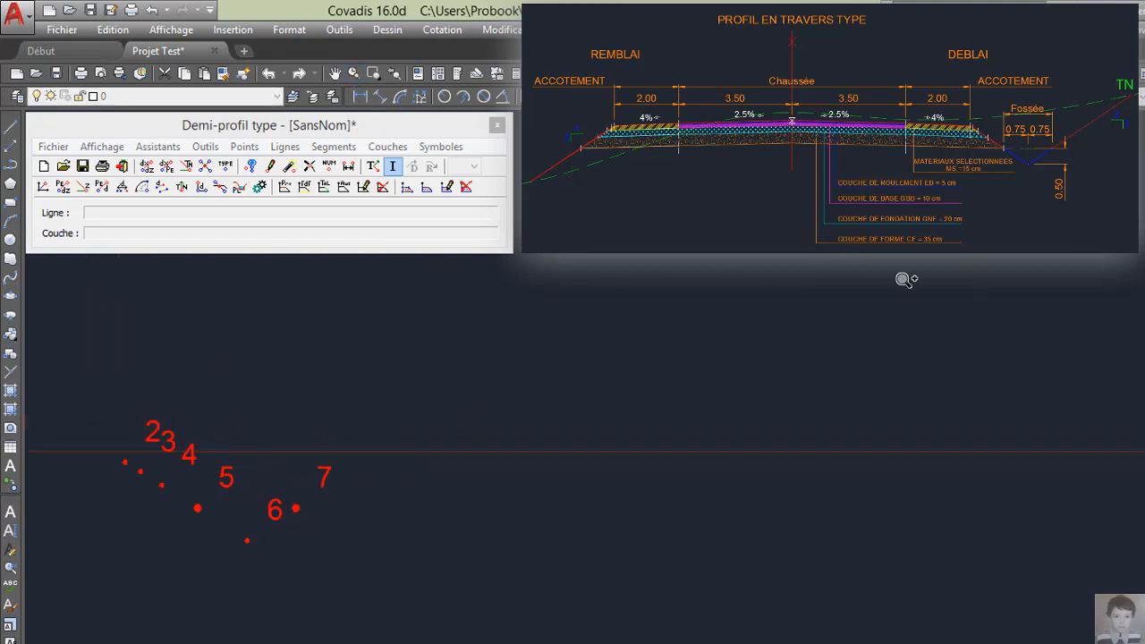
right_click(594, 237)
left_click(610, 250)
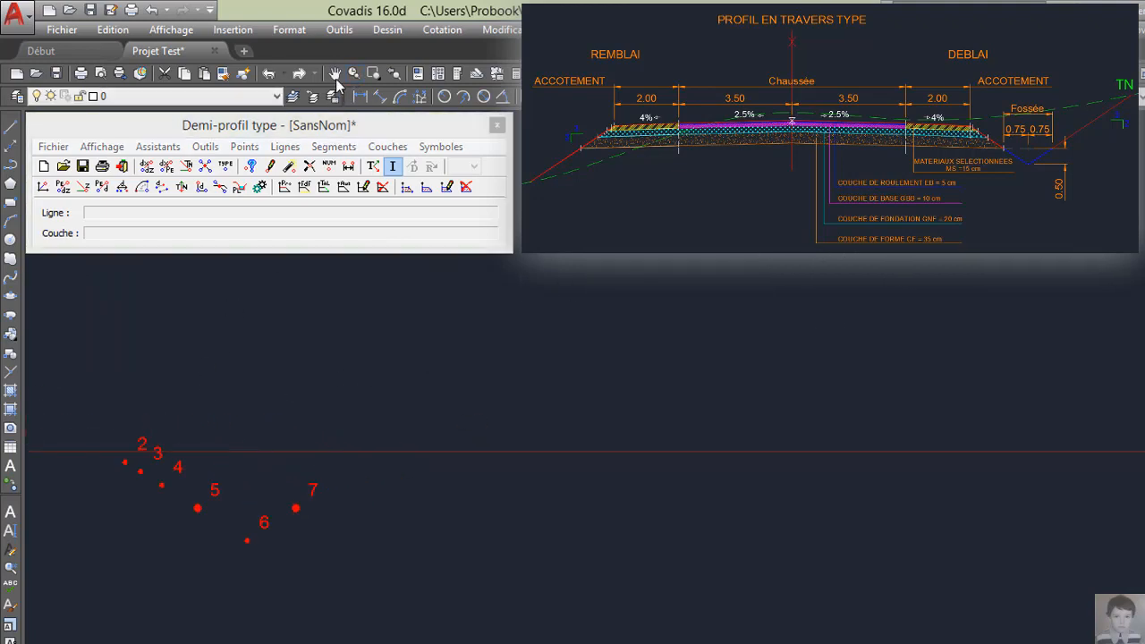
mouse_move(236, 358)
left_mouse_down()
mouse_move(754, 393)
mouse_move(667, 376)
left_mouse_up()
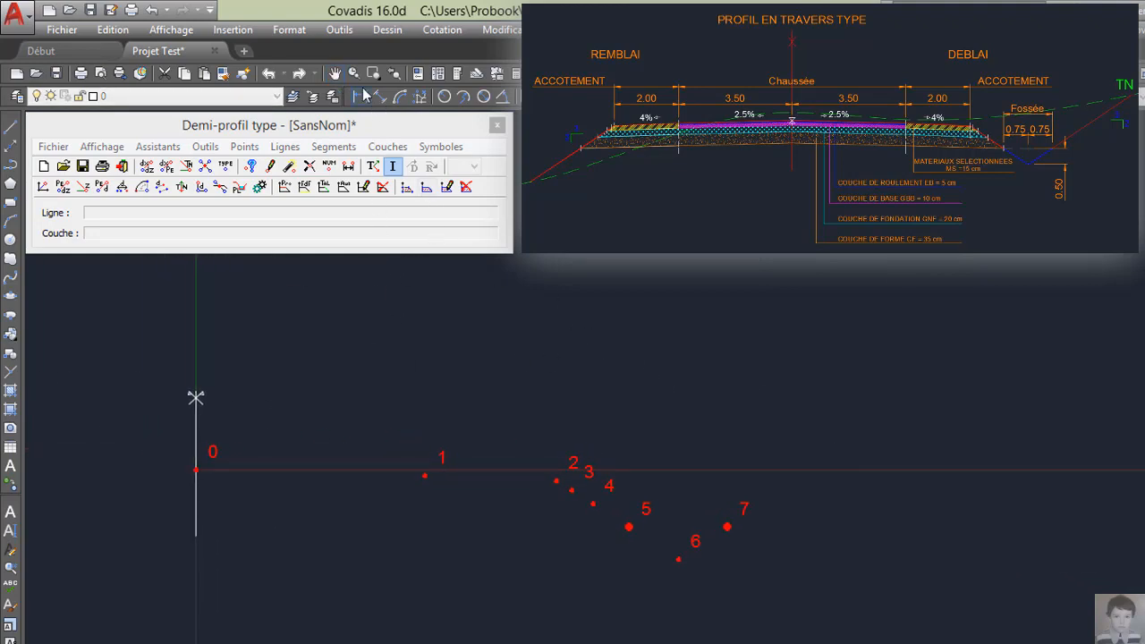
scroll(235, 394, "up", 2)
mouse_move(317, 493)
left_mouse_down()
mouse_move(314, 419)
mouse_move(257, 392)
left_mouse_up()
right_click(257, 388)
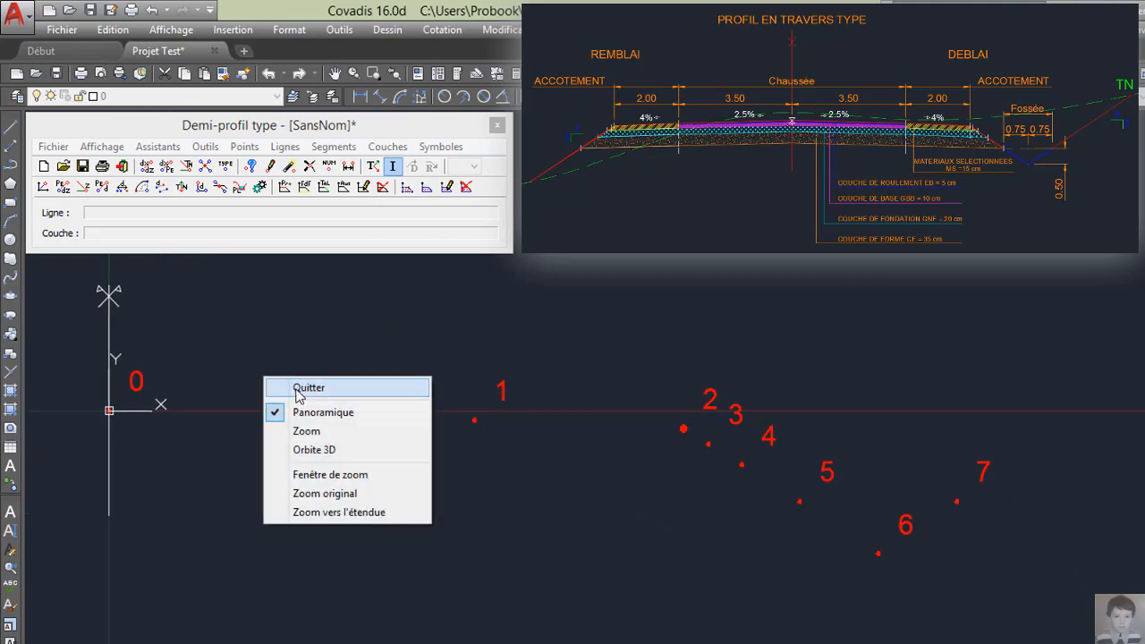
left_click(297, 385)
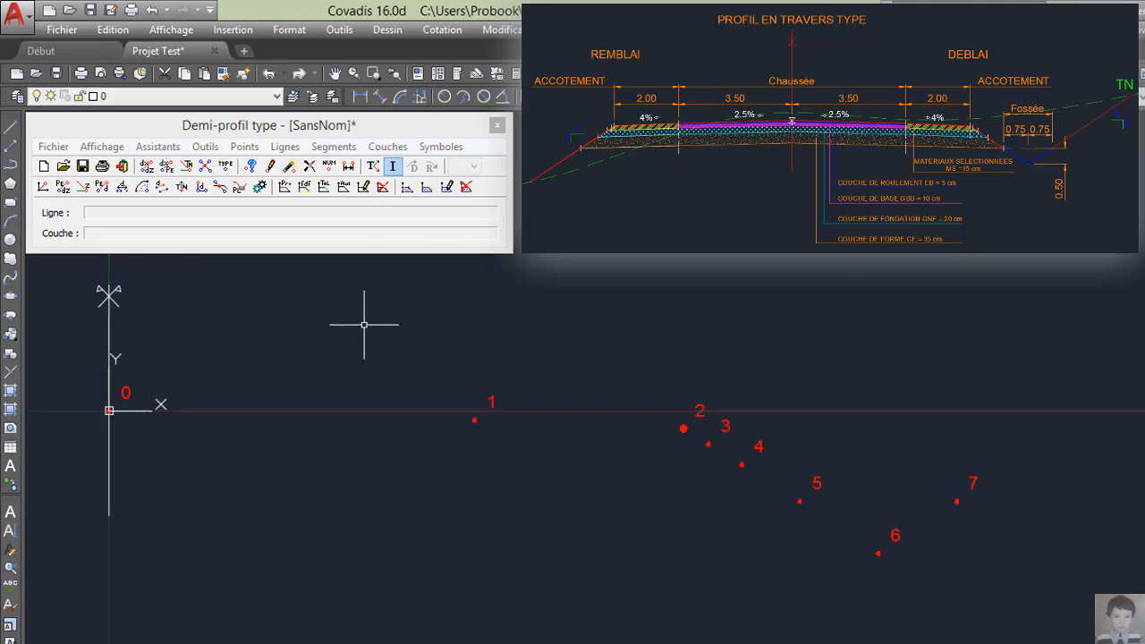
left_click(245, 149)
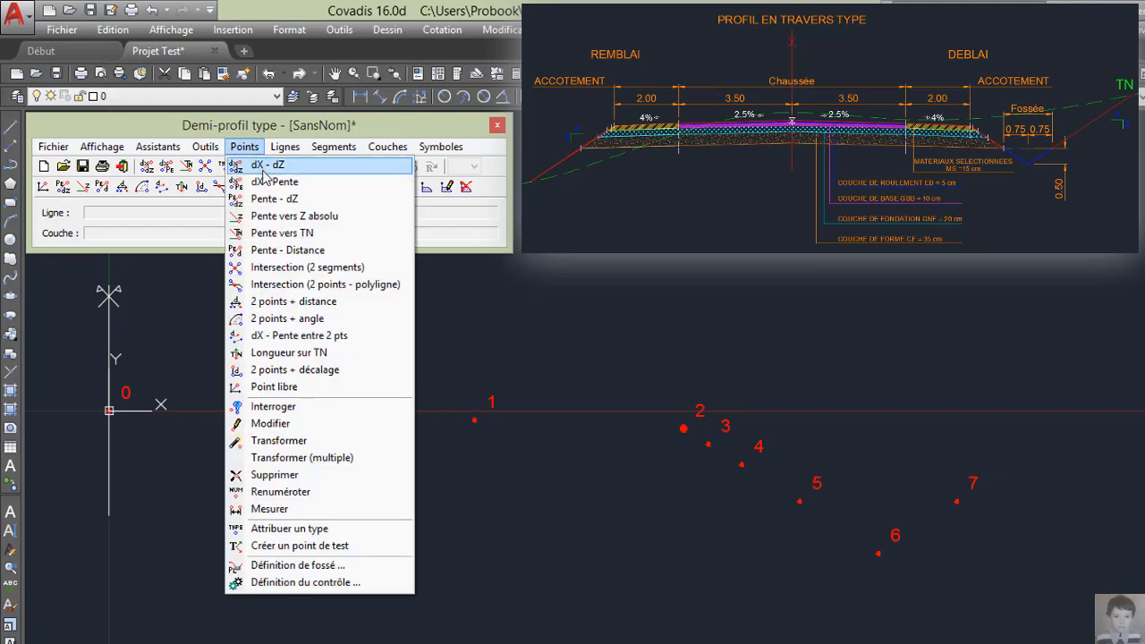
left_click(320, 168)
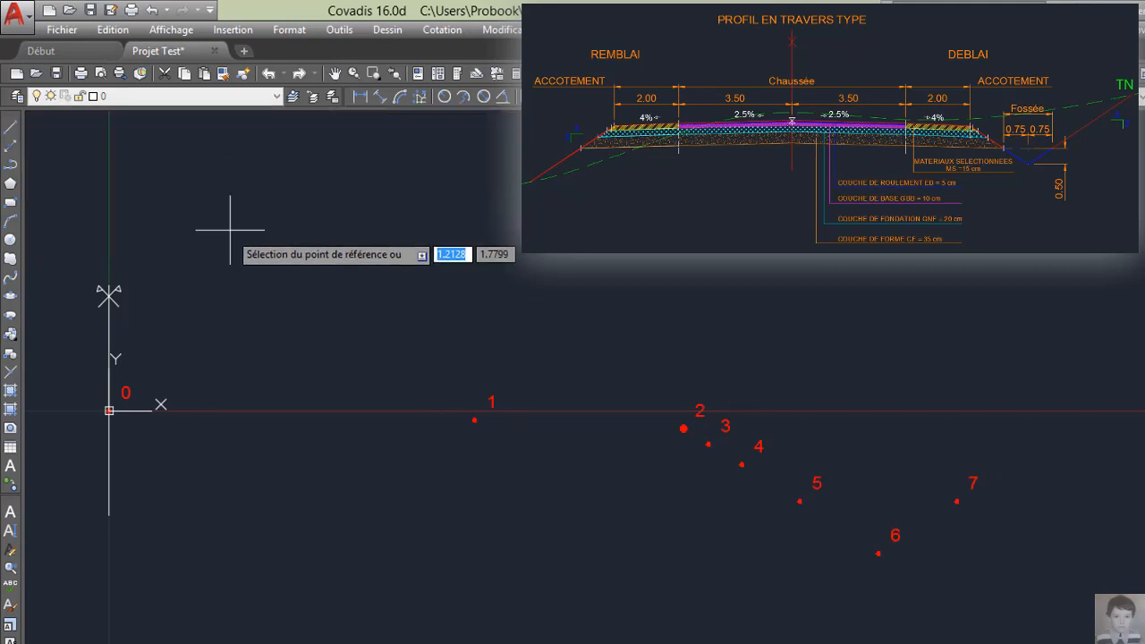
left_click(109, 410)
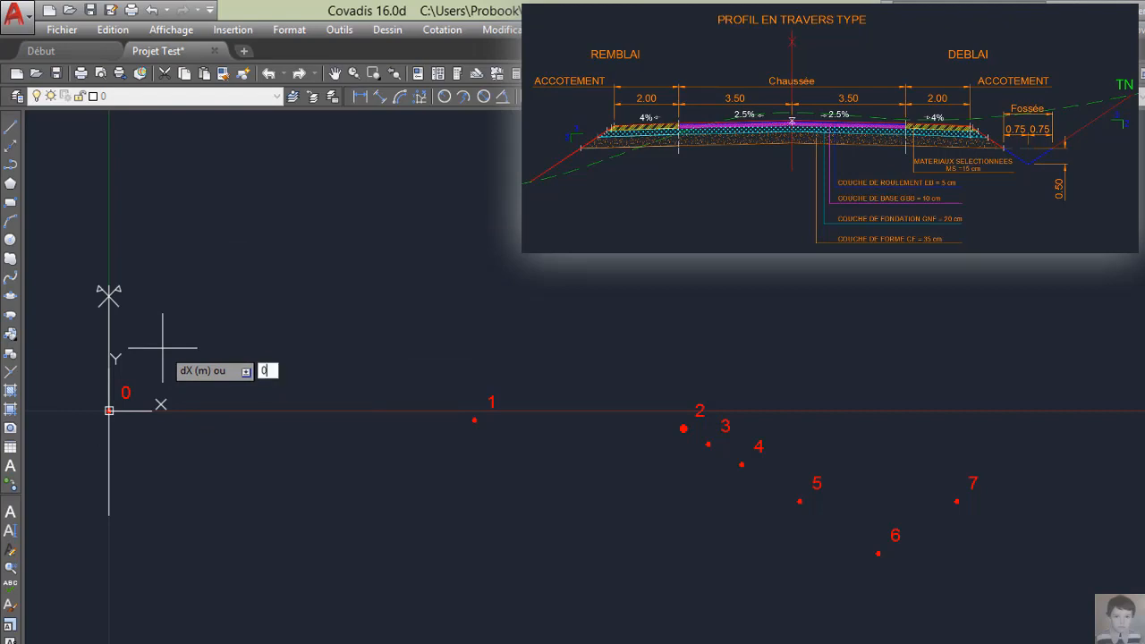
type("0")
key("Return")
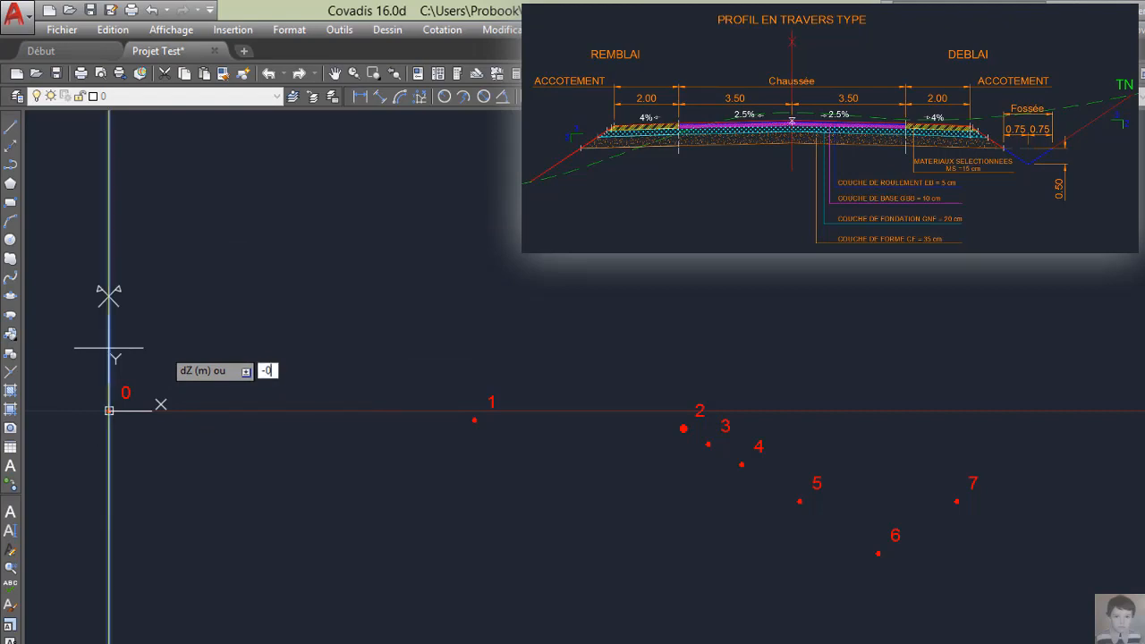
key("Return")
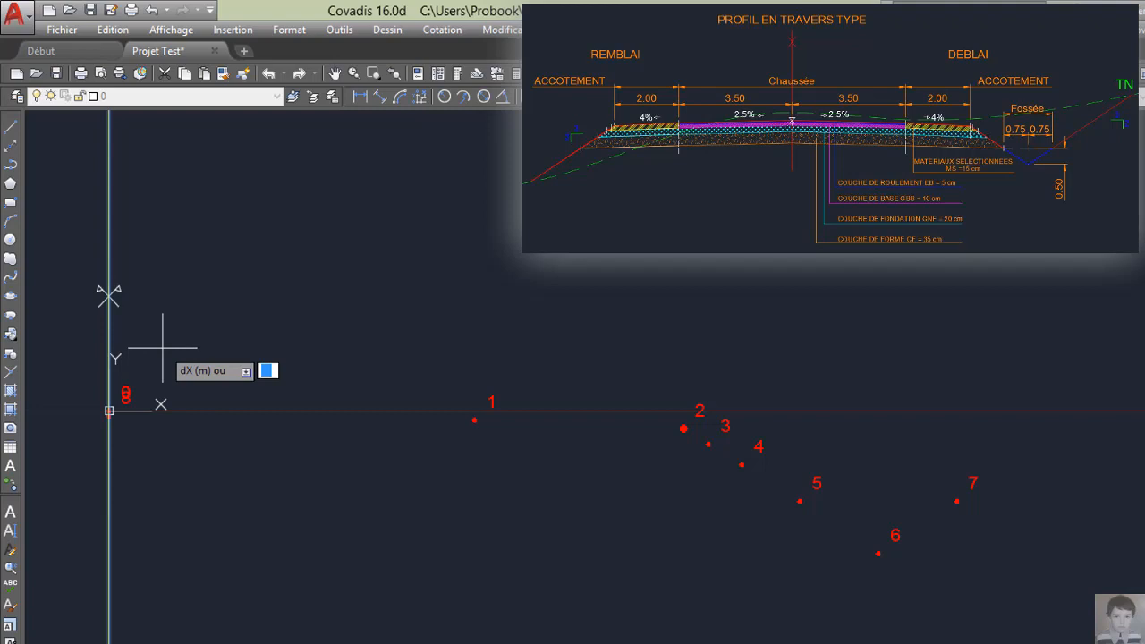
- Continue down the axis at dX 0 with base, foundation and subgrade points at successive dZ of -0.1, -0.2 and -0.35 m, and finish the series
key("Return")
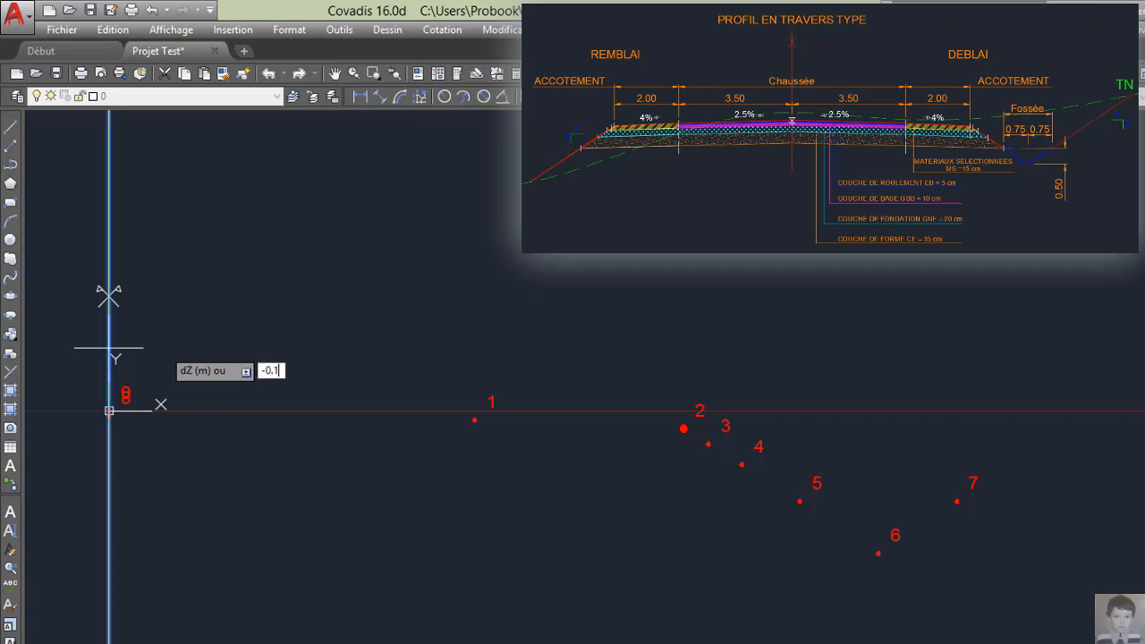
key("Return")
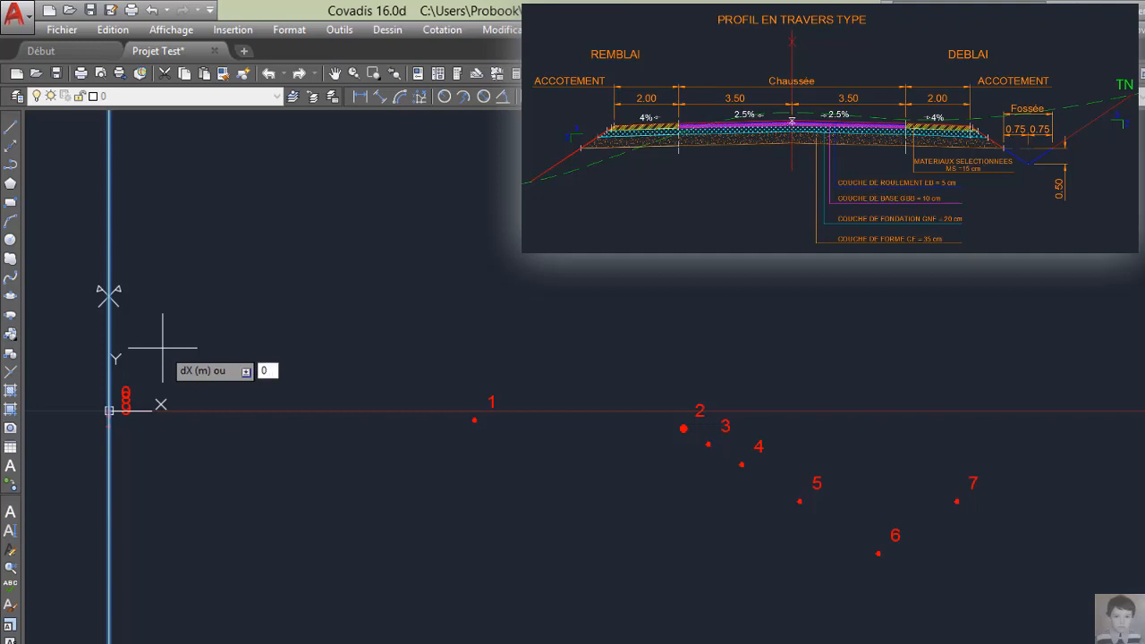
key("Return")
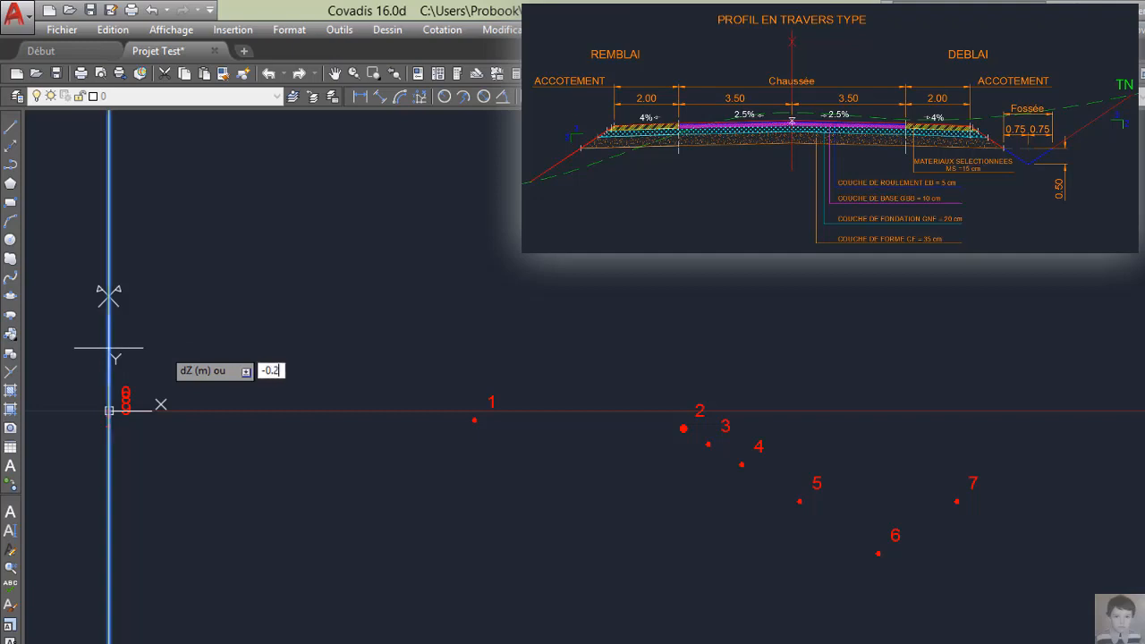
key("Return")
key("Return")
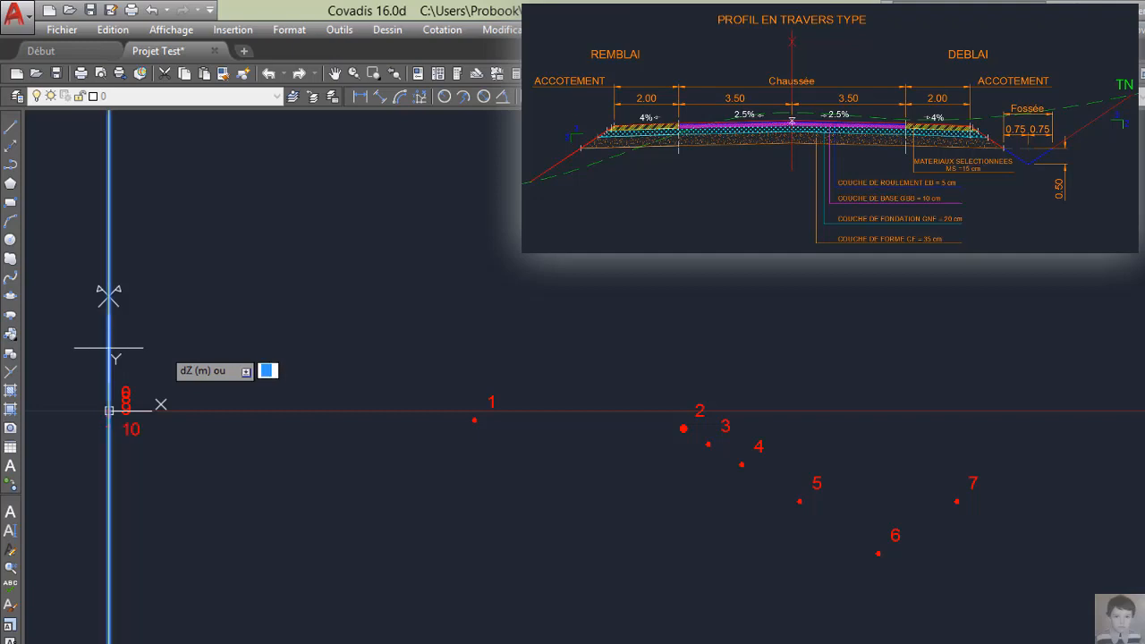
type("-0.3")
key("Return")
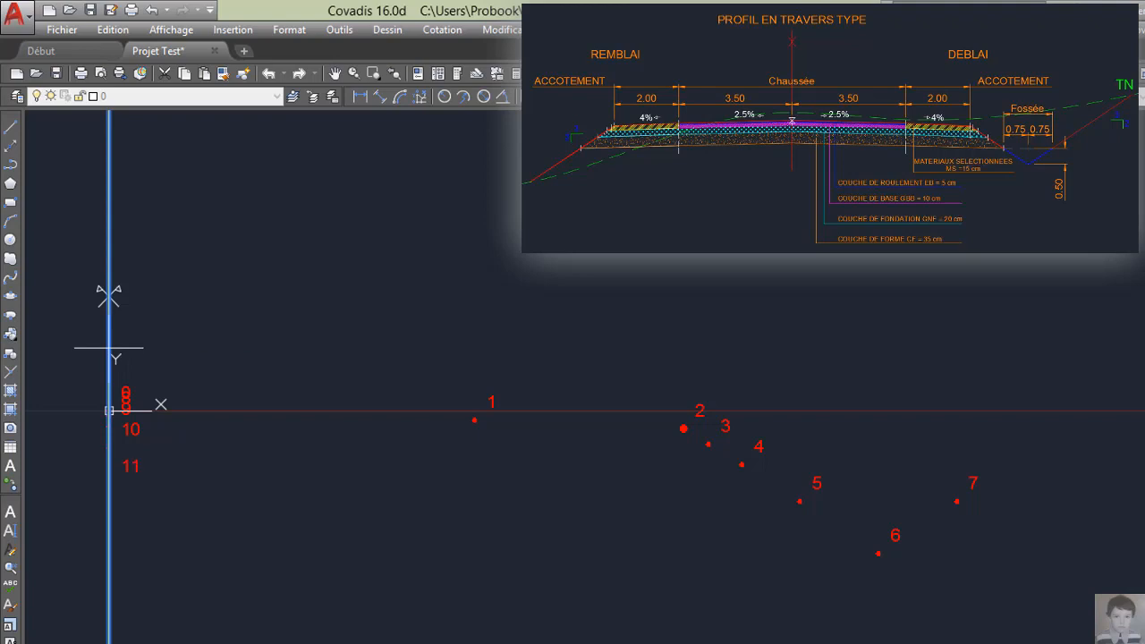
key("Return")
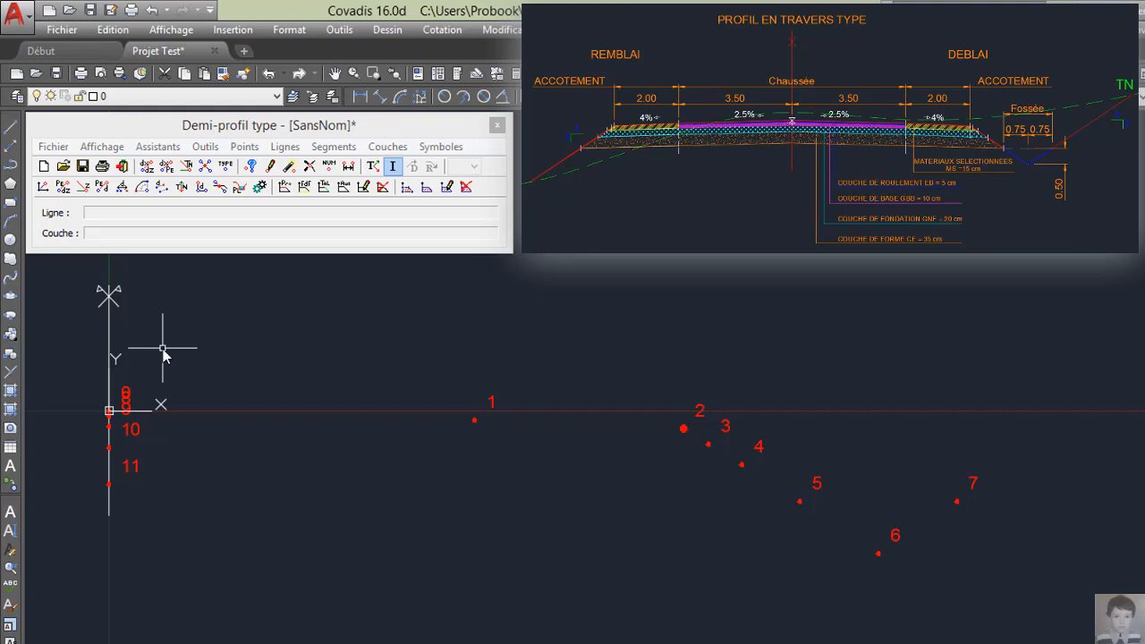
- Add the wearing-course point by dX - dZ below the carriageway edge point 1, with dX 0 and dZ -0.05 m
left_click(244, 146)
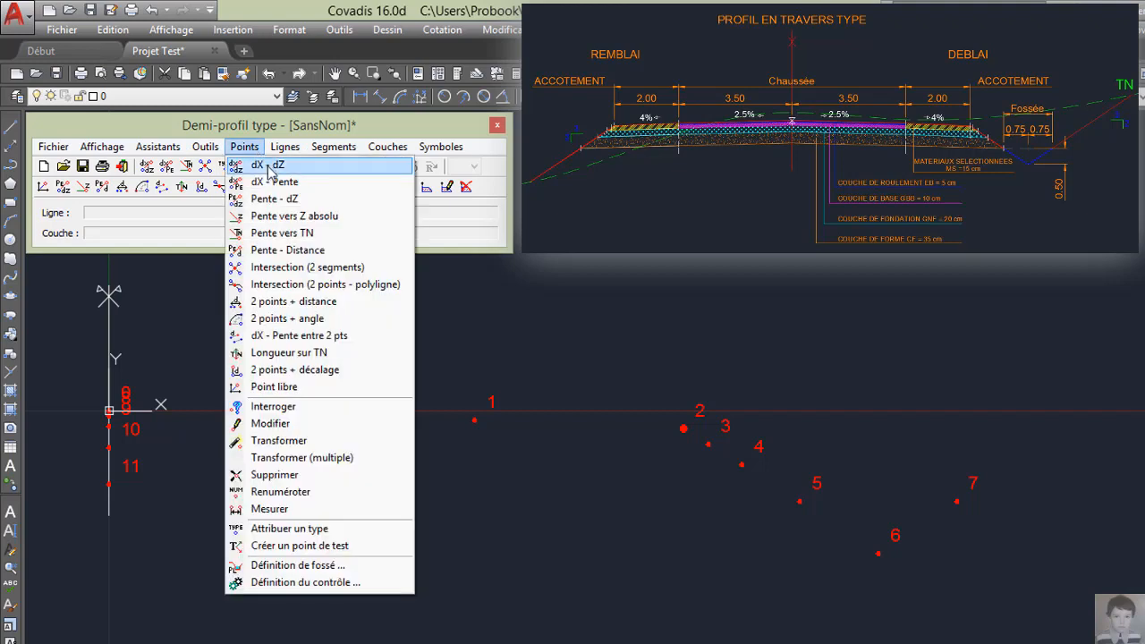
left_click(272, 170)
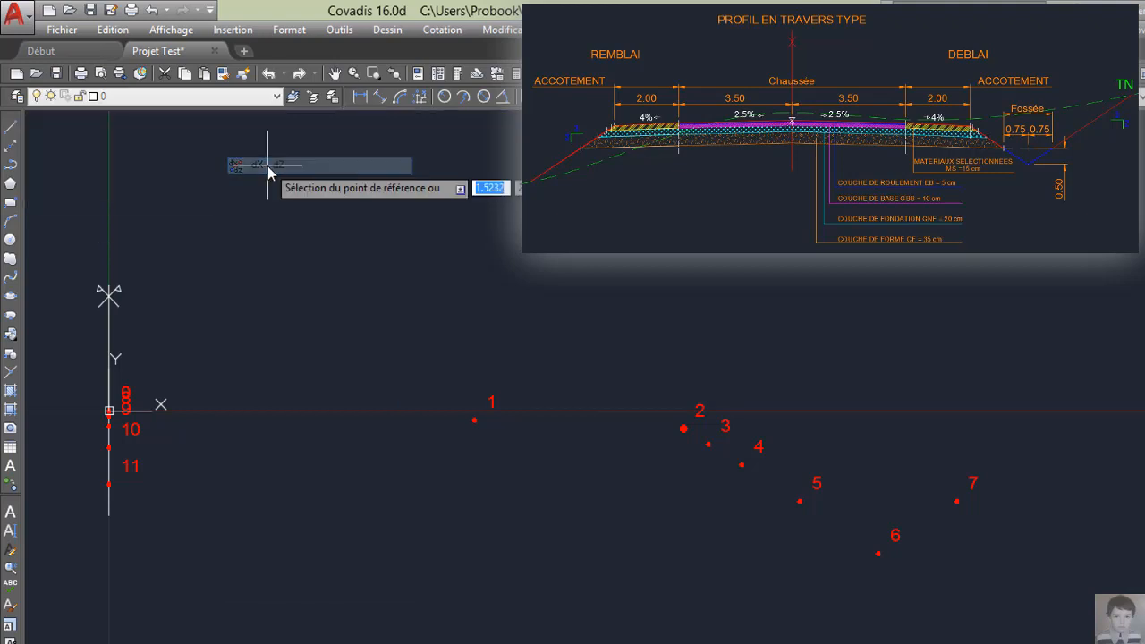
left_click(474, 419)
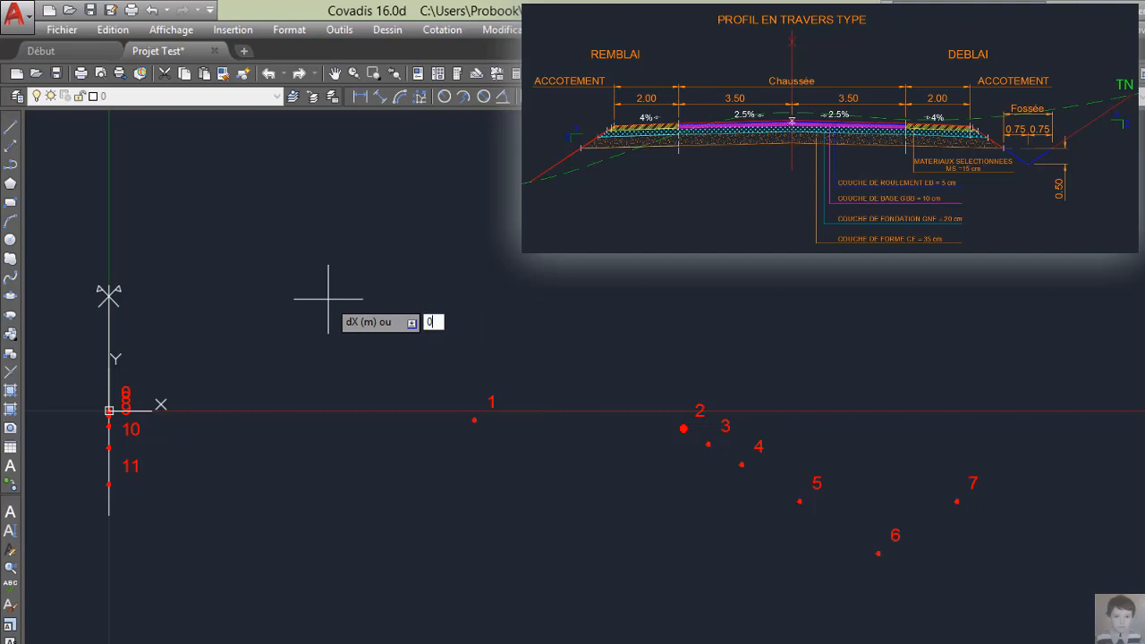
type("0")
key("Return")
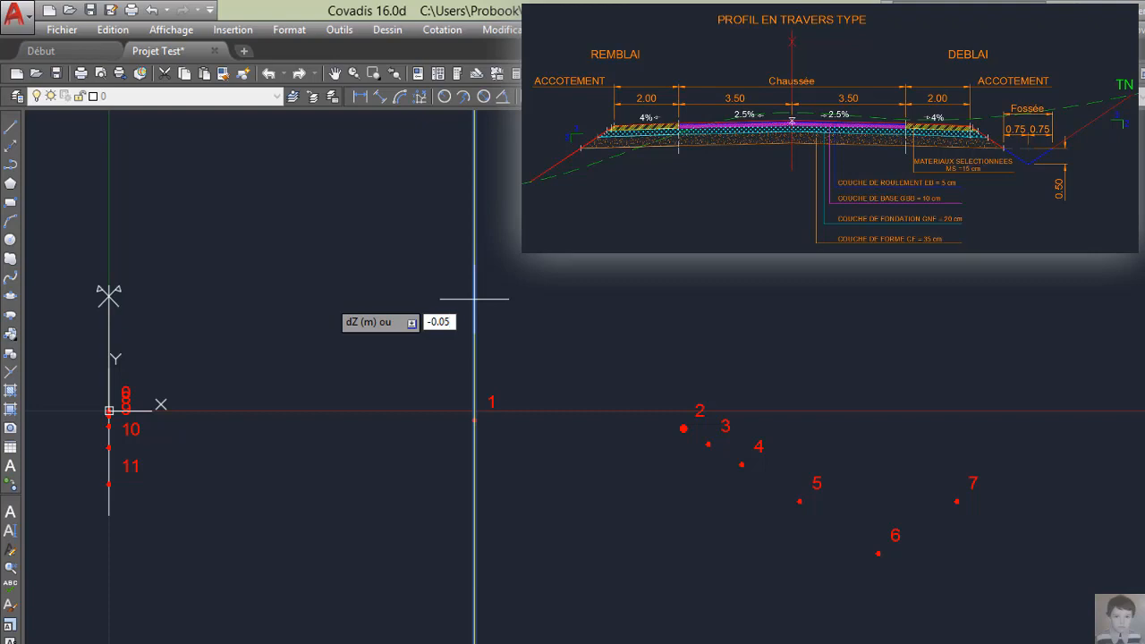
type("-0.05")
key("Return")
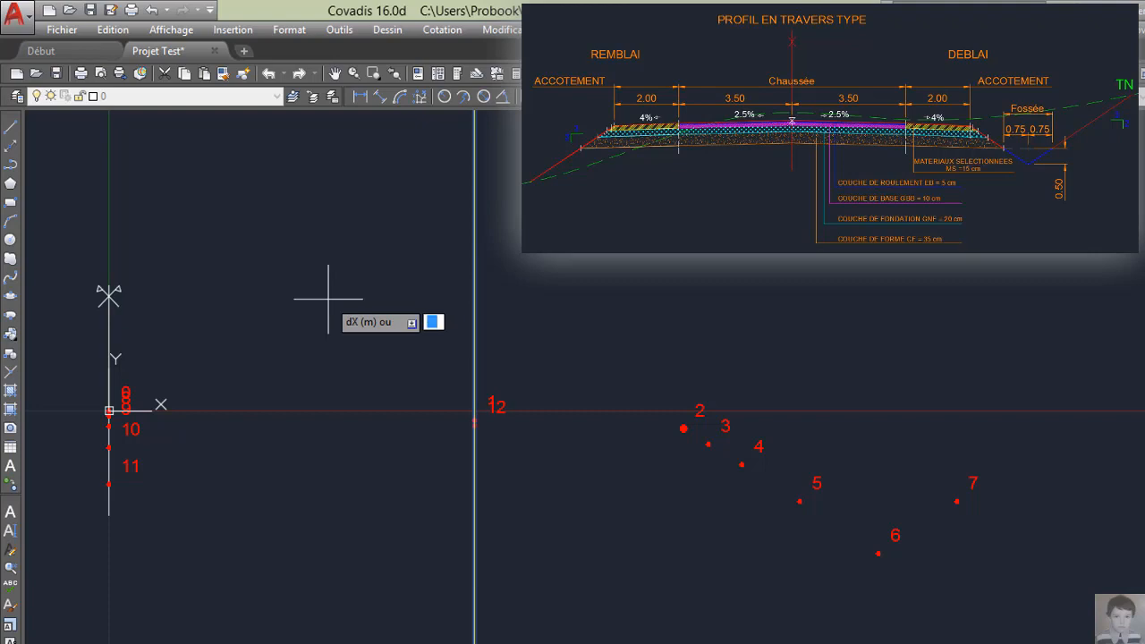
- Continue below the carriageway edge at dX 0 with three points at successive dZ of -0.1, -0.2 and -0.35 m, and finish the series
type("0")
key("Return")
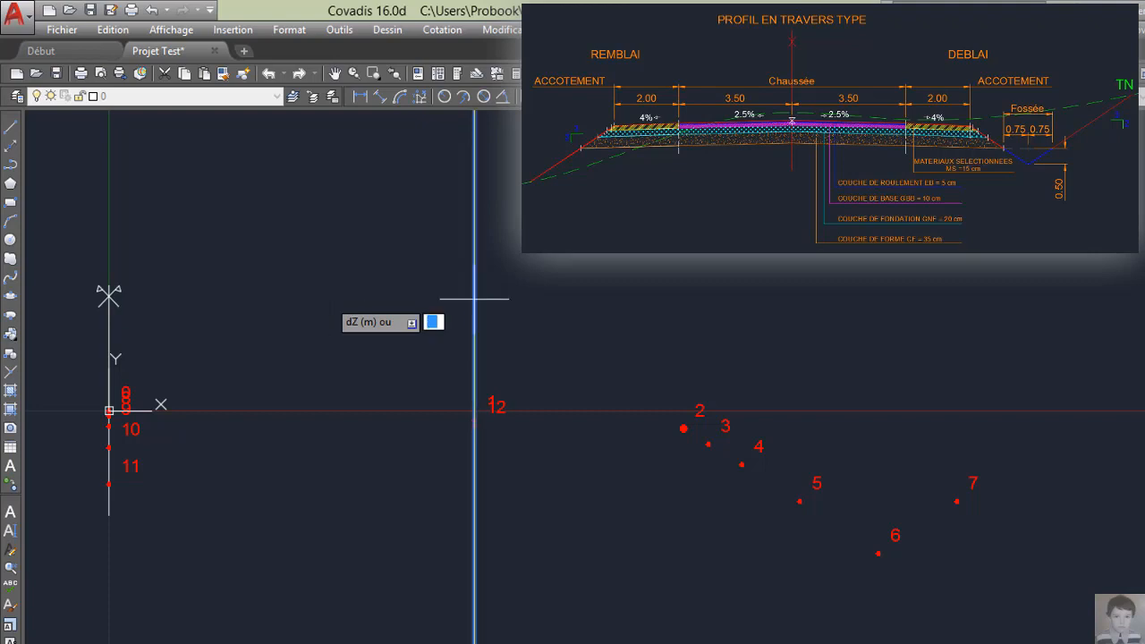
key("Return")
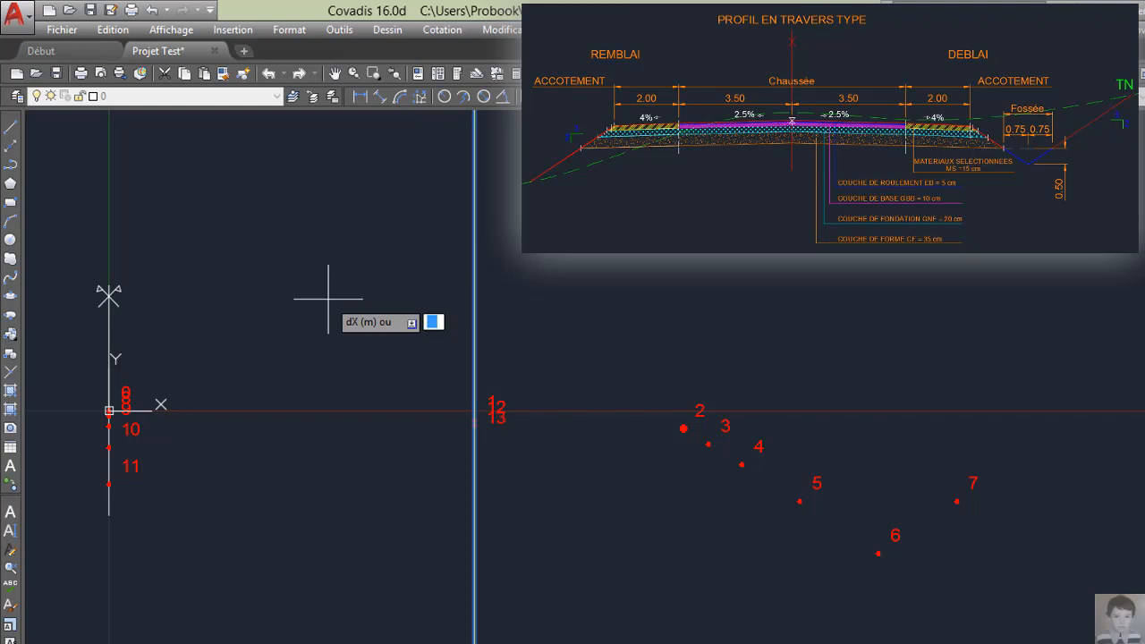
key("Return")
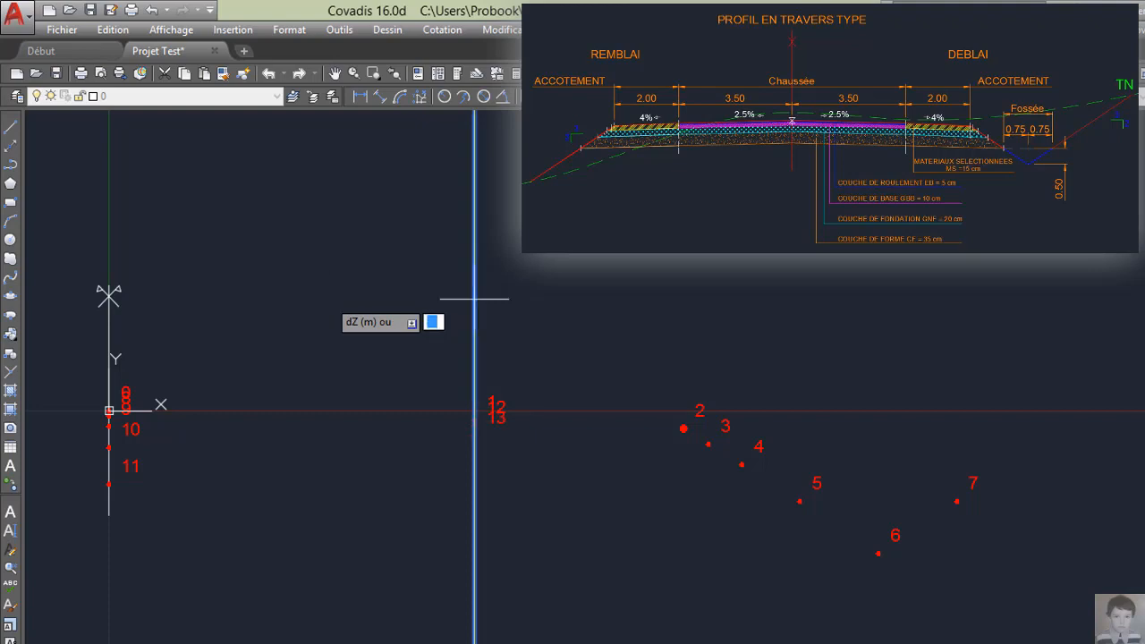
key("Return")
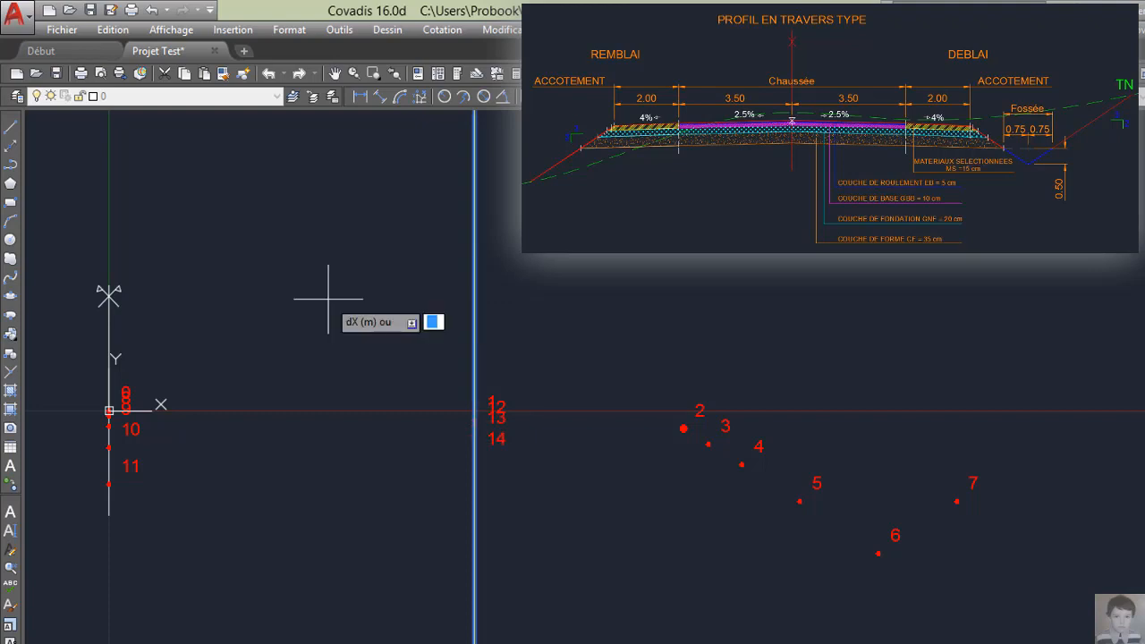
key("Return")
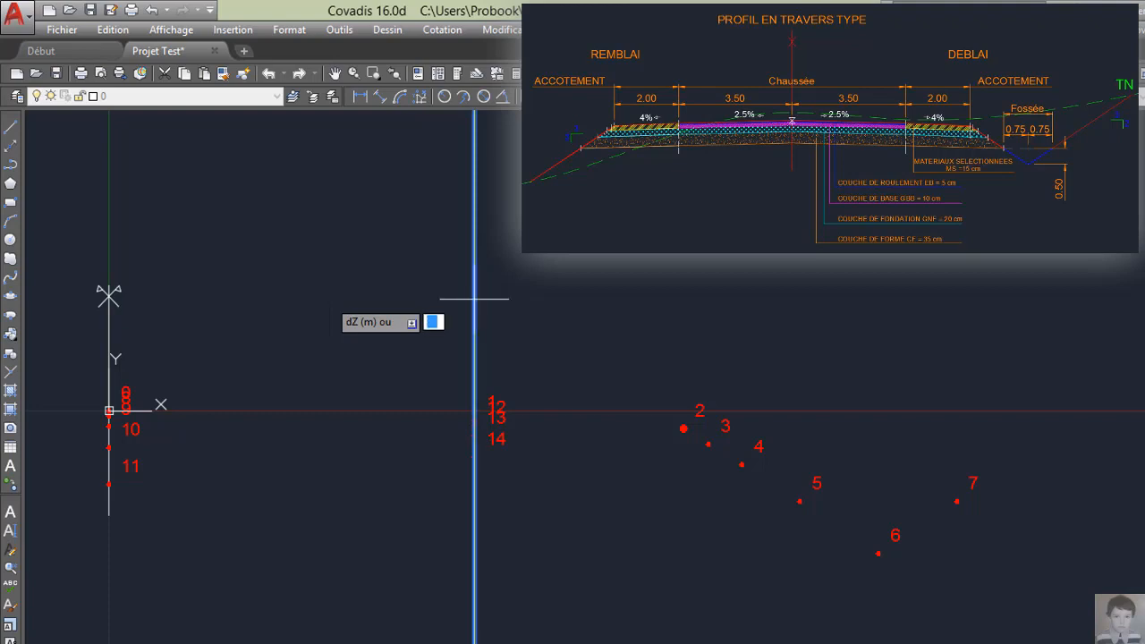
type("-0.35")
key("Return")
key("Return")
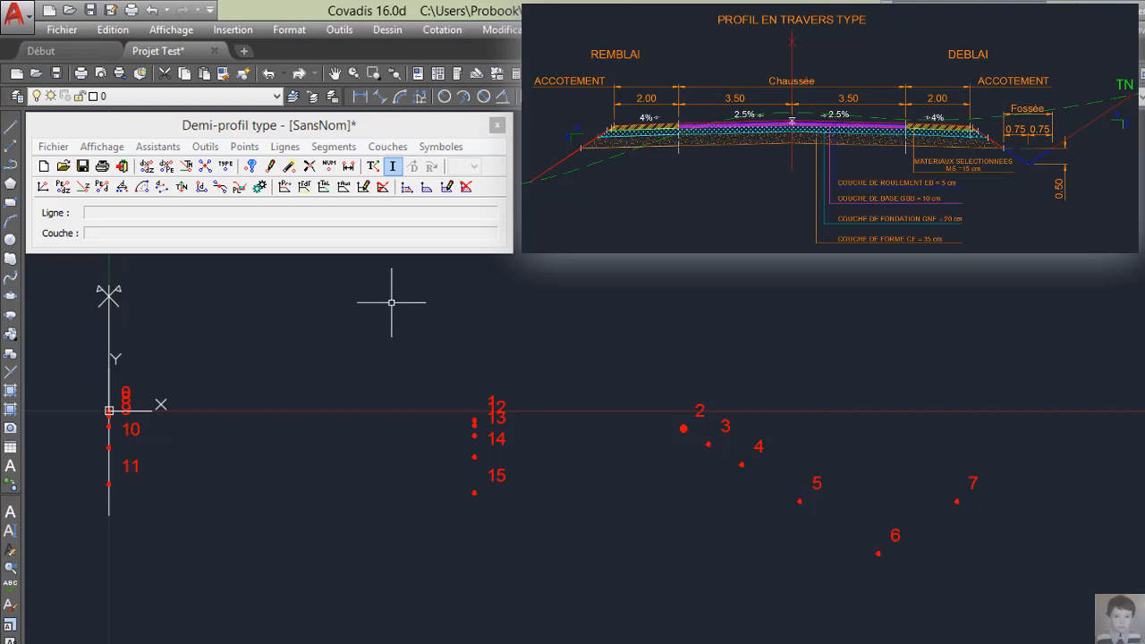
- Start the red project line (Ligne Projet) at origin point 0 and run it through carriageway edge point 1 to shoulder point 2
left_click(277, 147)
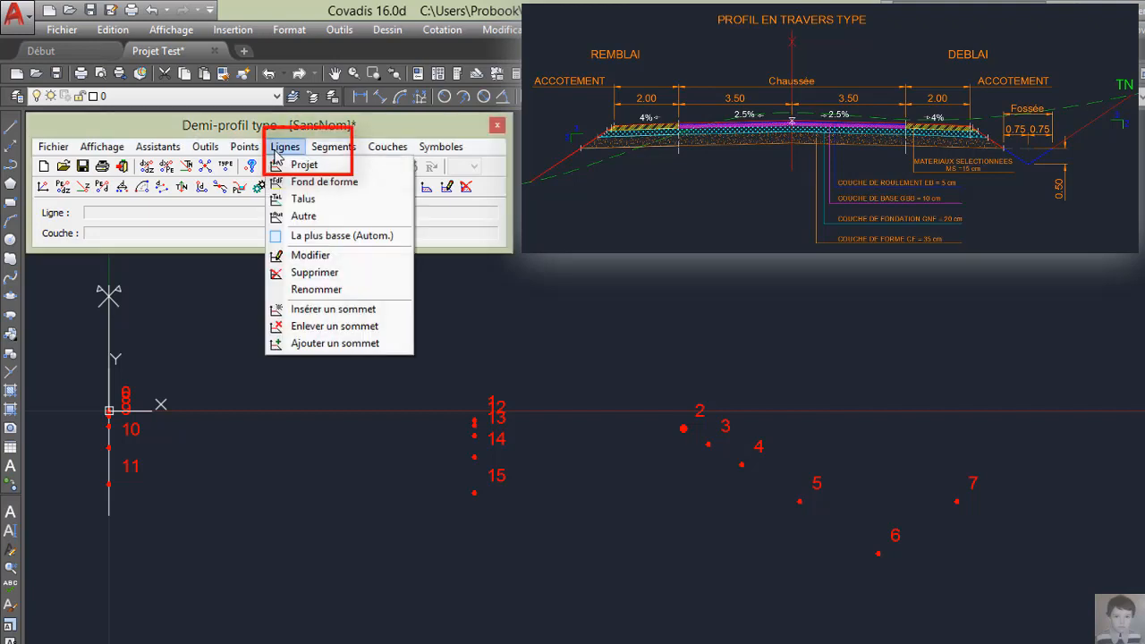
left_click(345, 165)
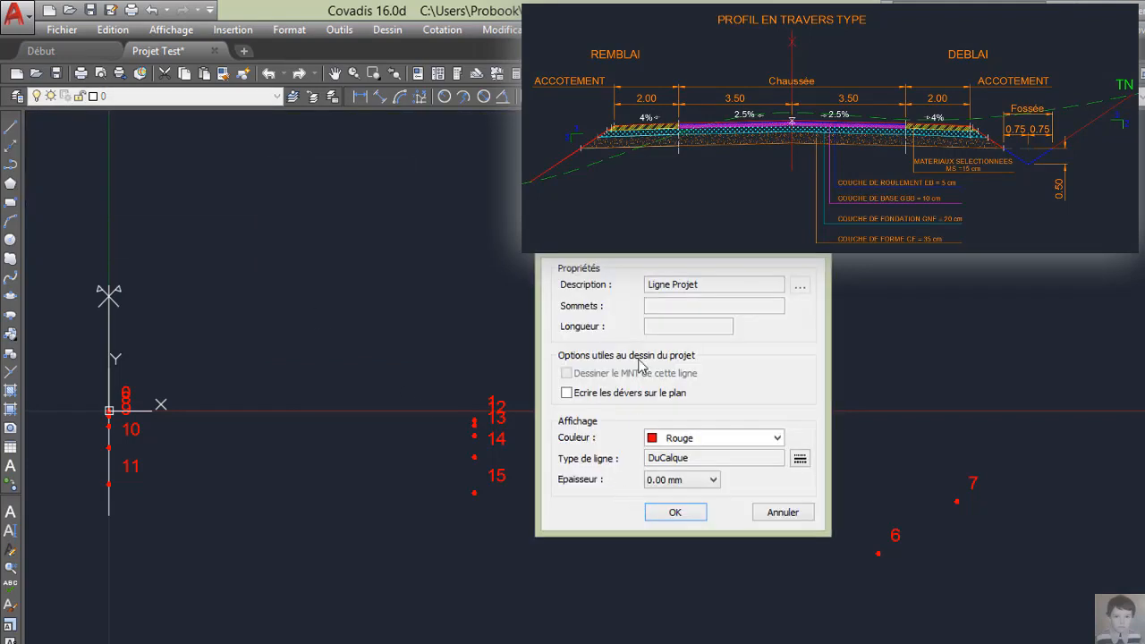
left_click_drag(663, 257, 183, 127)
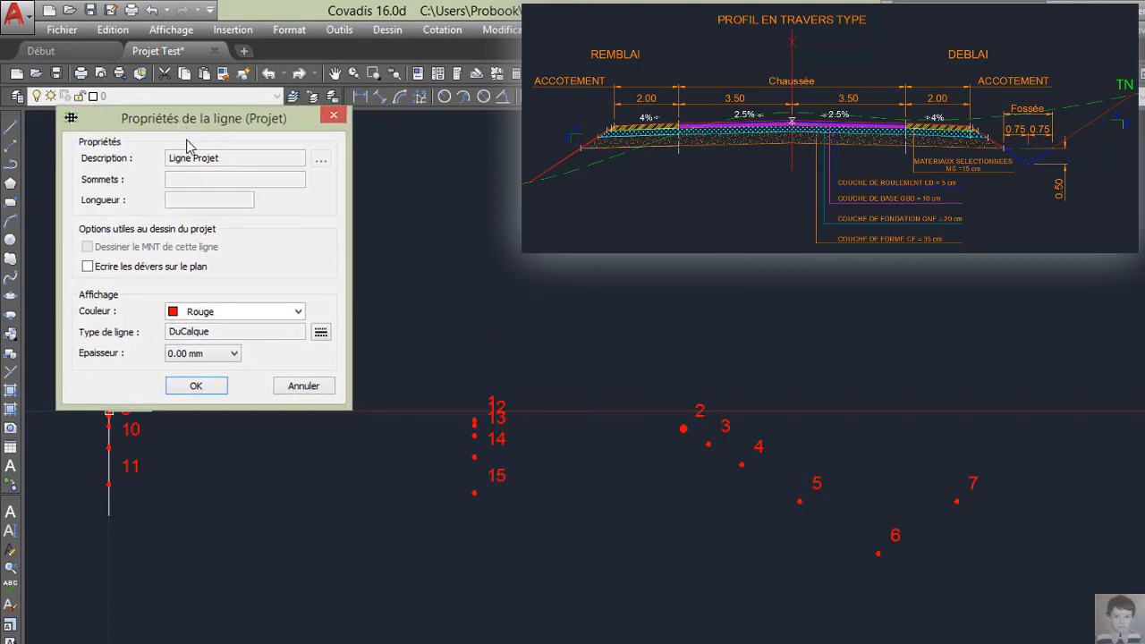
left_click(201, 387)
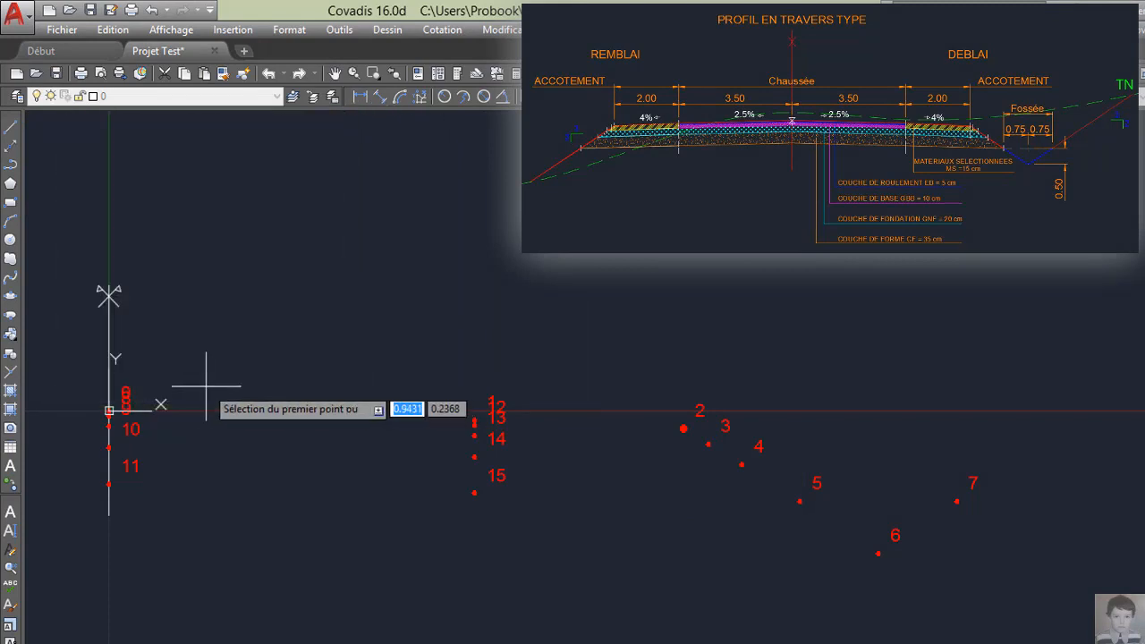
left_click(108, 411)
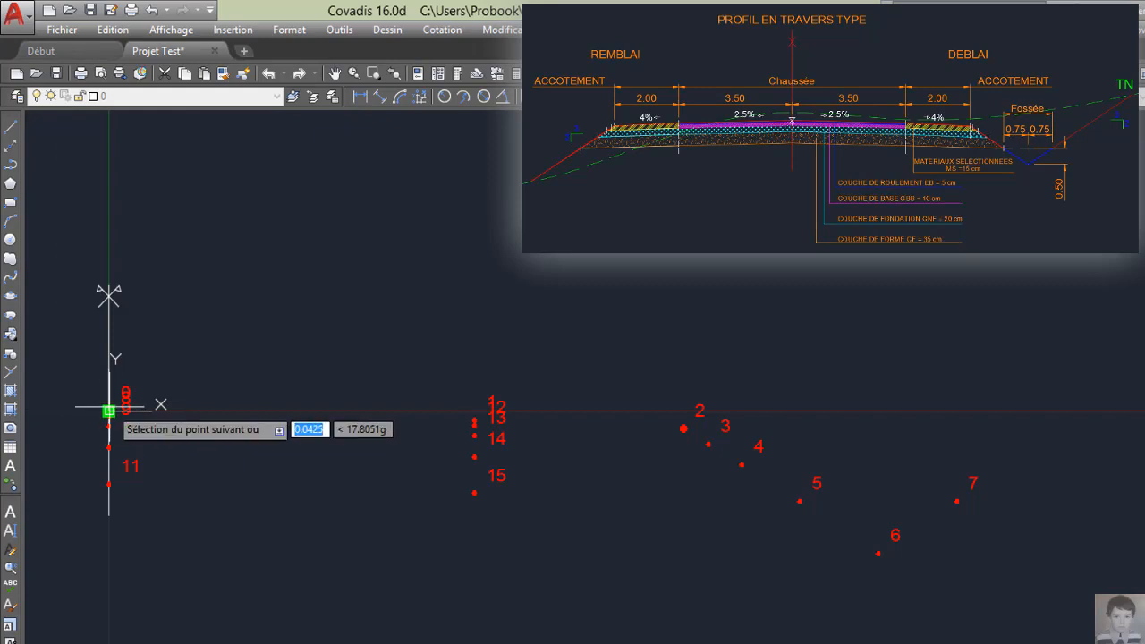
left_click(474, 418)
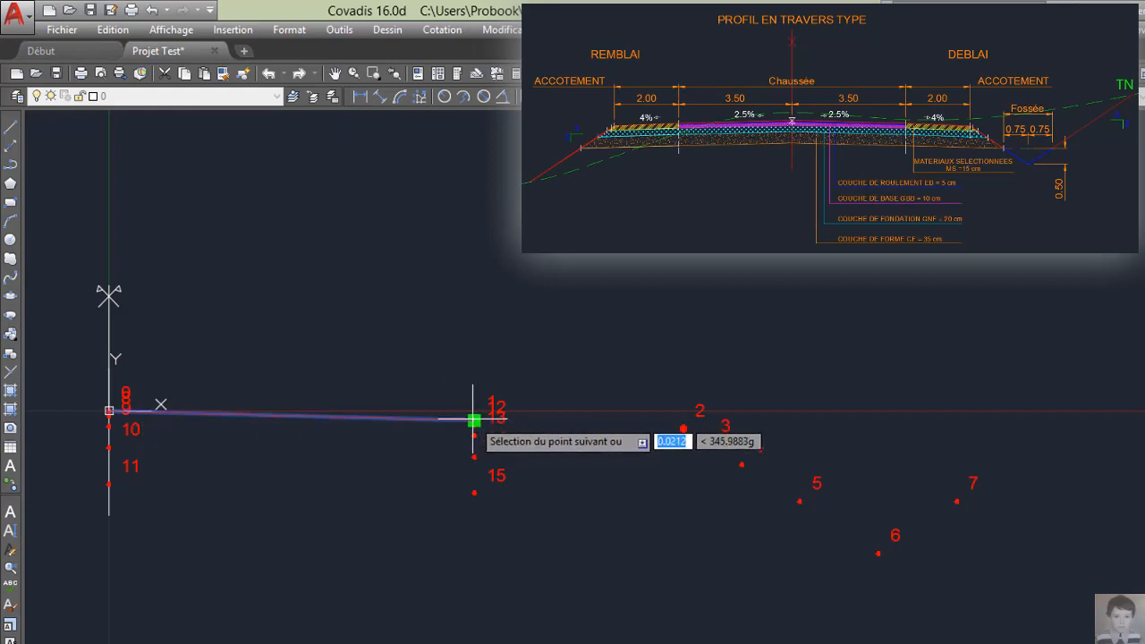
left_click(683, 428)
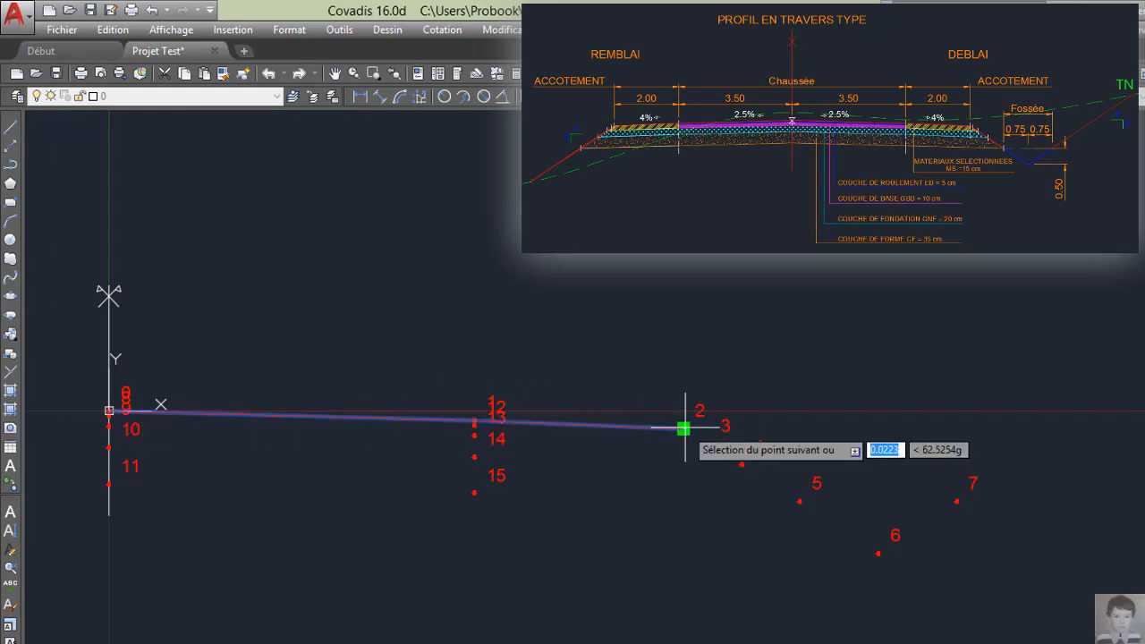
- Continue the project line down the slope through points 3, 4 and 5, then through ditch points 6 and 7, and finish it
left_click(707, 444)
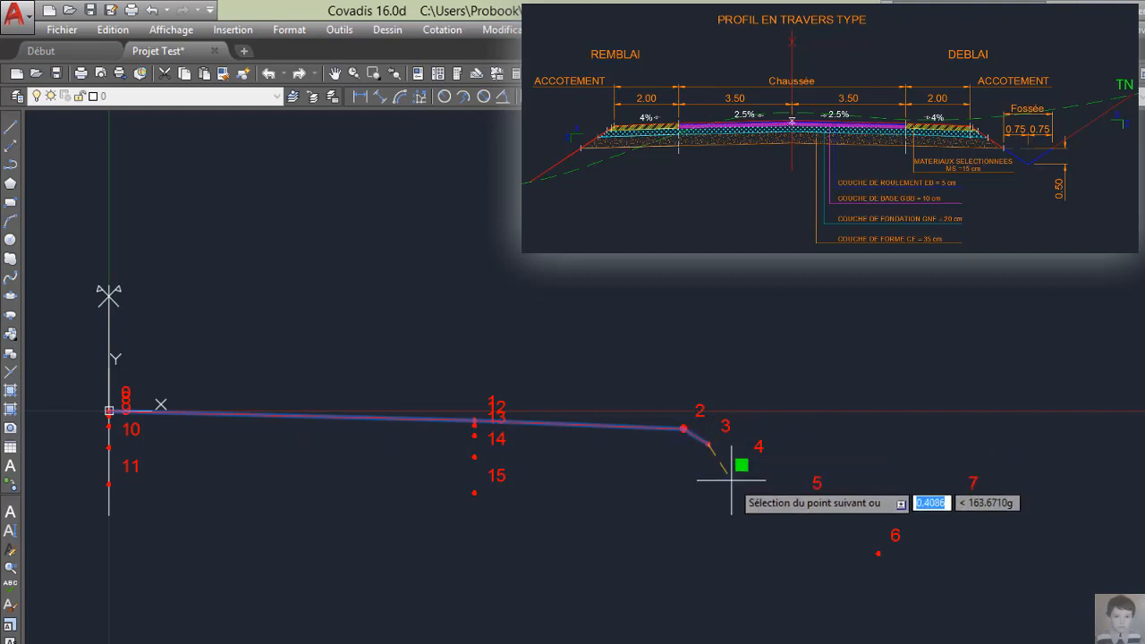
left_click(741, 465)
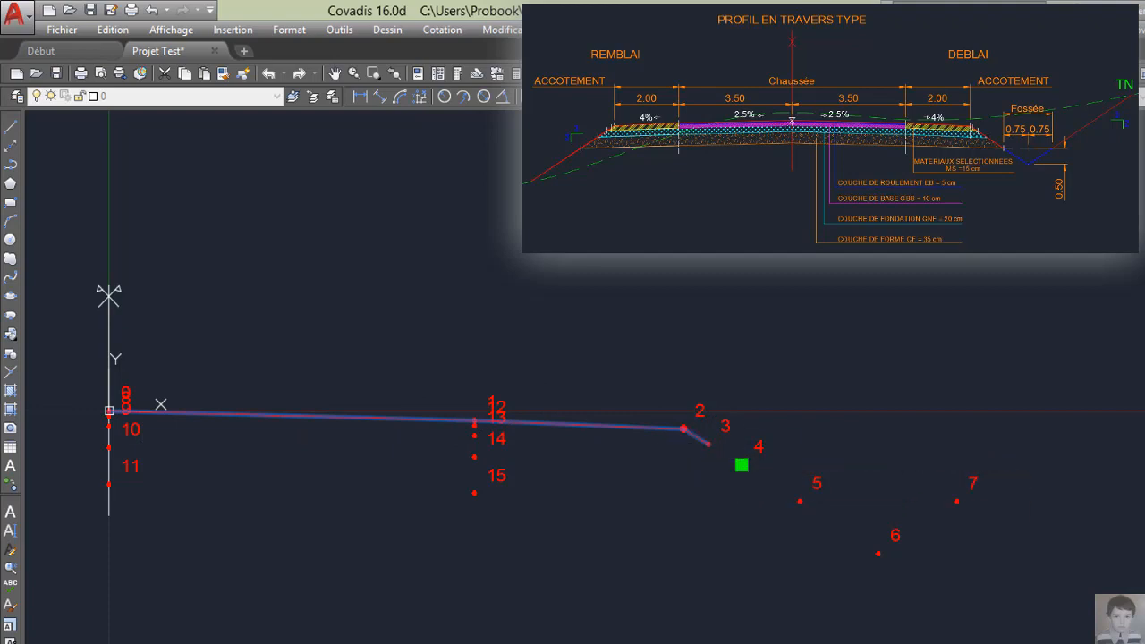
left_click(799, 502)
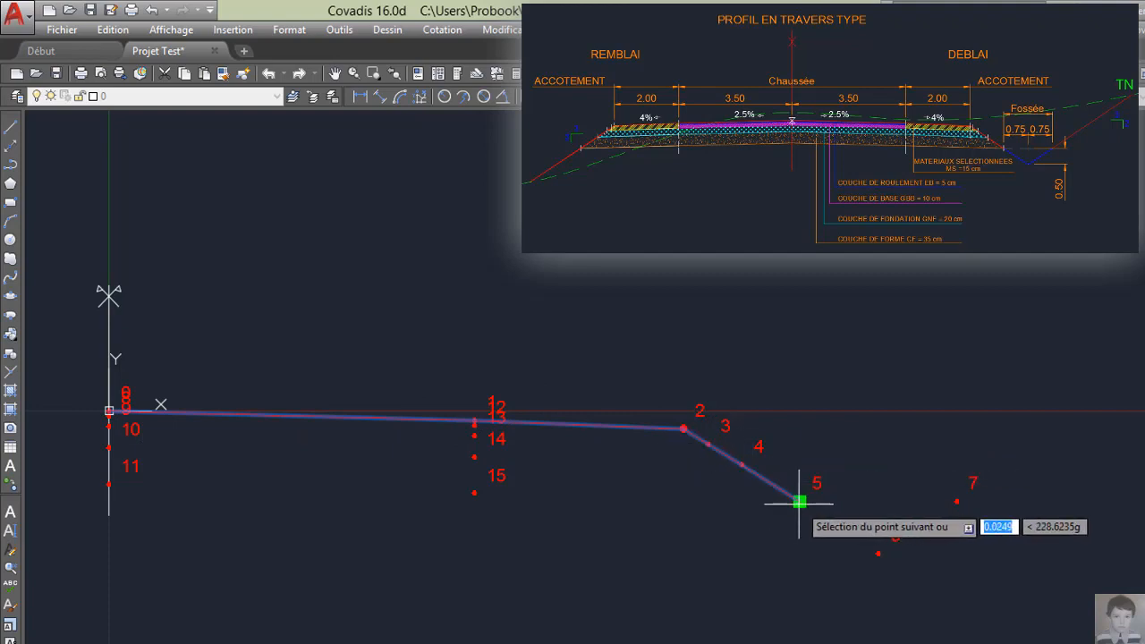
left_click(878, 553)
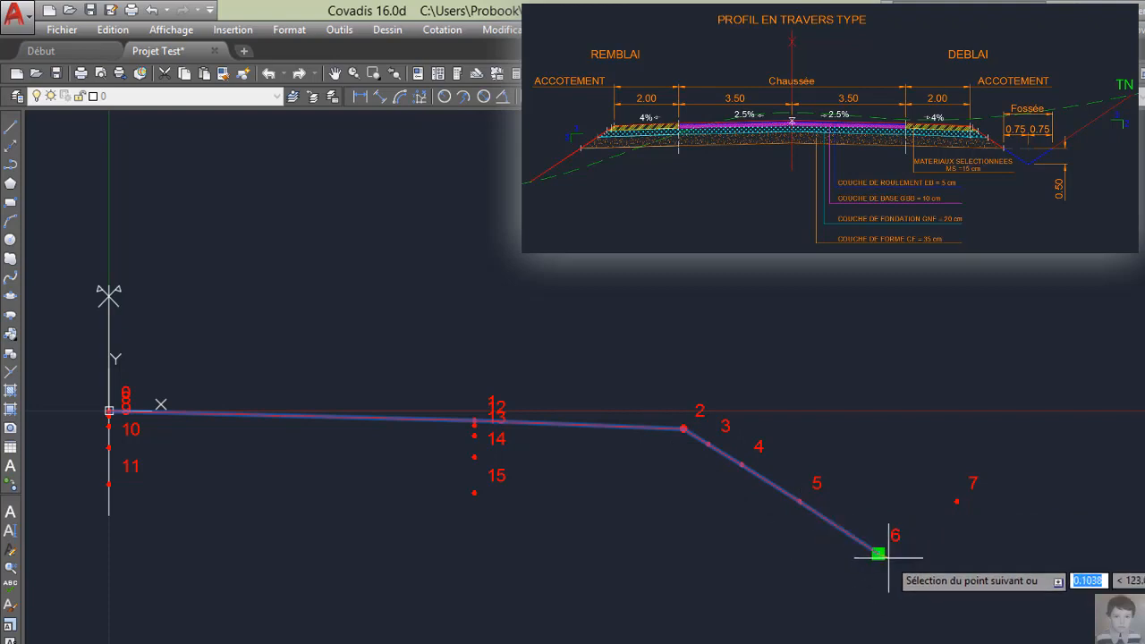
left_click(956, 504)
right_click(955, 508)
left_click(995, 521)
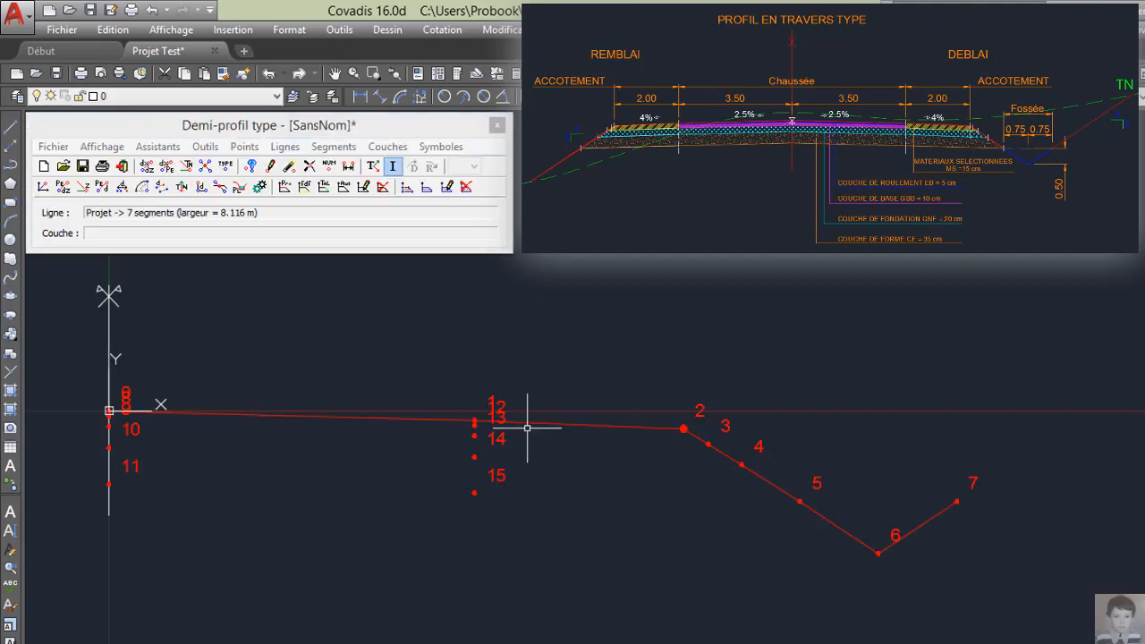
- Draw the yellow subgrade line (Fond de forme) from axis point 11 through point 15 to slope point 5
left_click(287, 148)
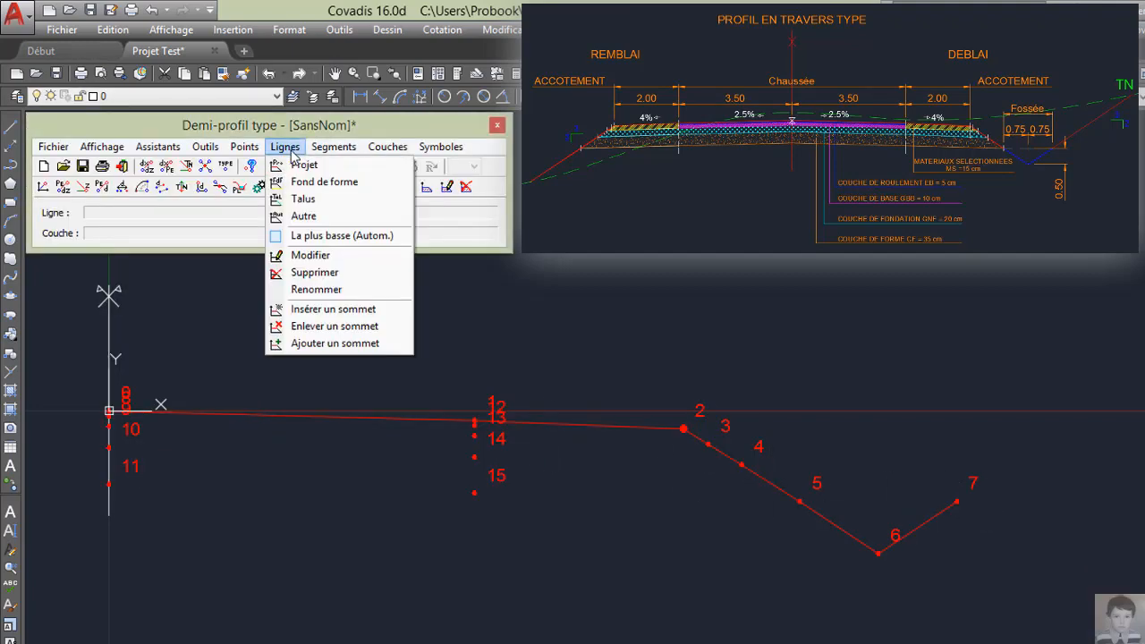
left_click(376, 184)
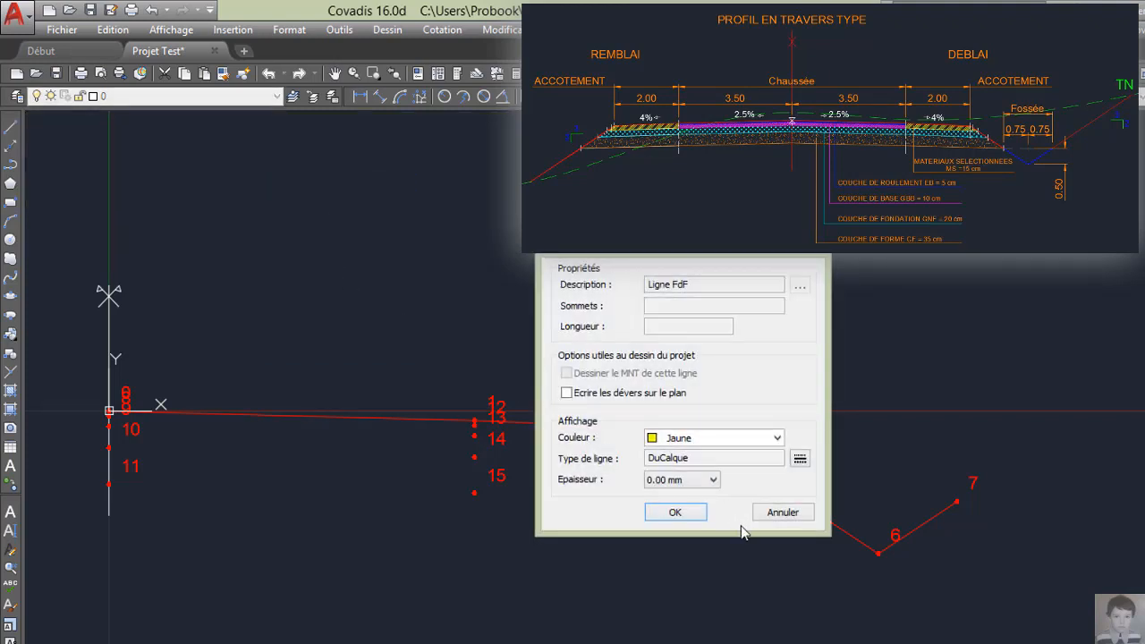
left_click(677, 513)
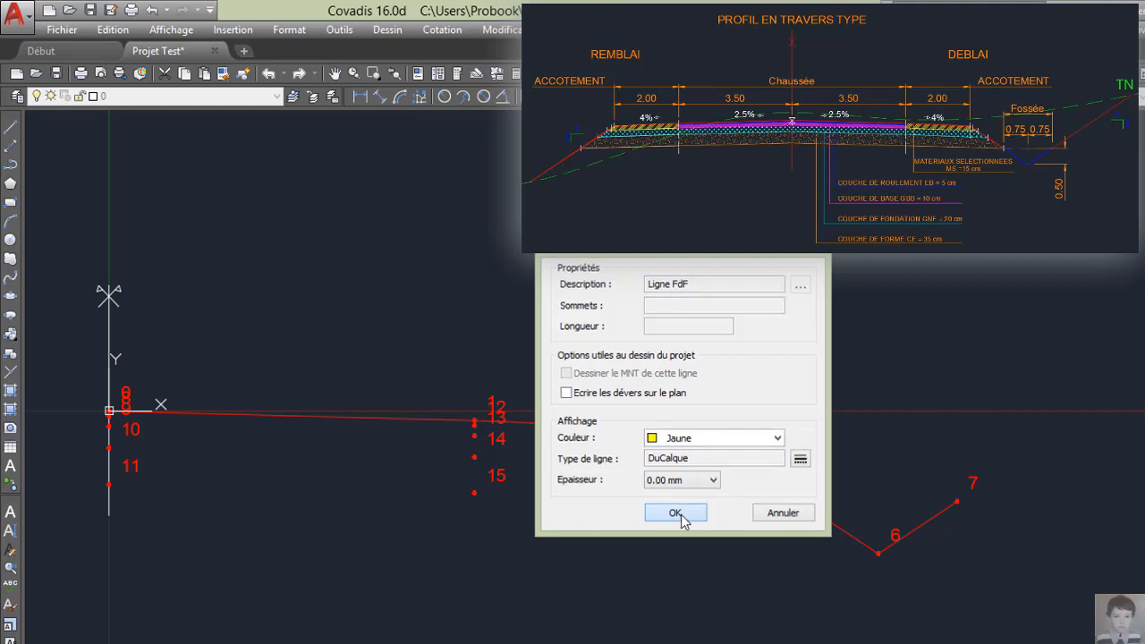
left_click(108, 484)
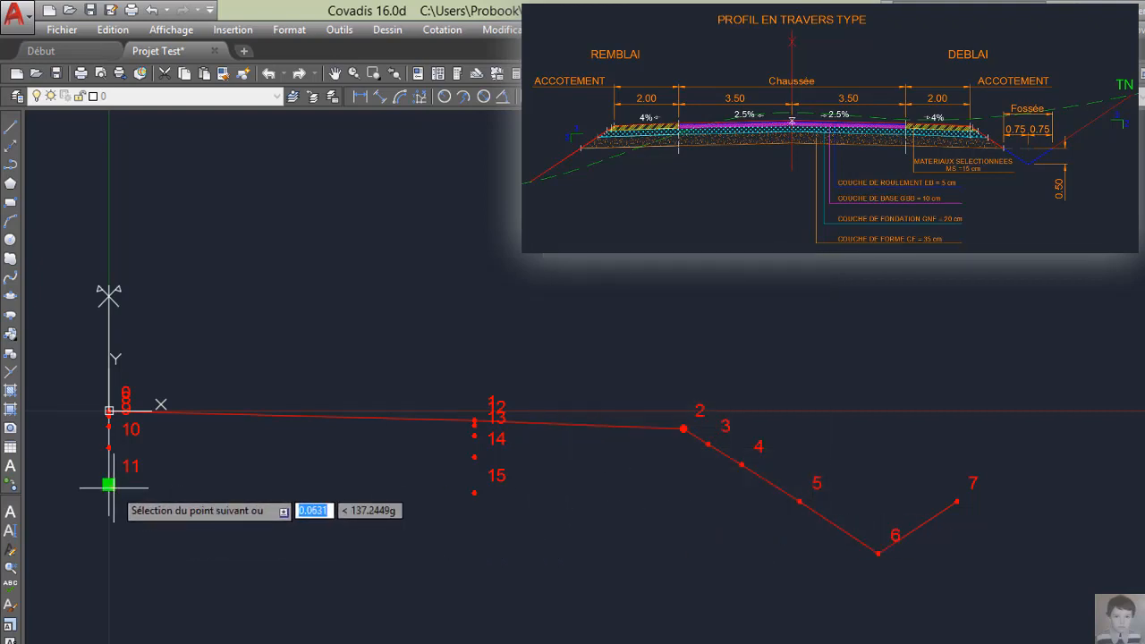
left_click(474, 492)
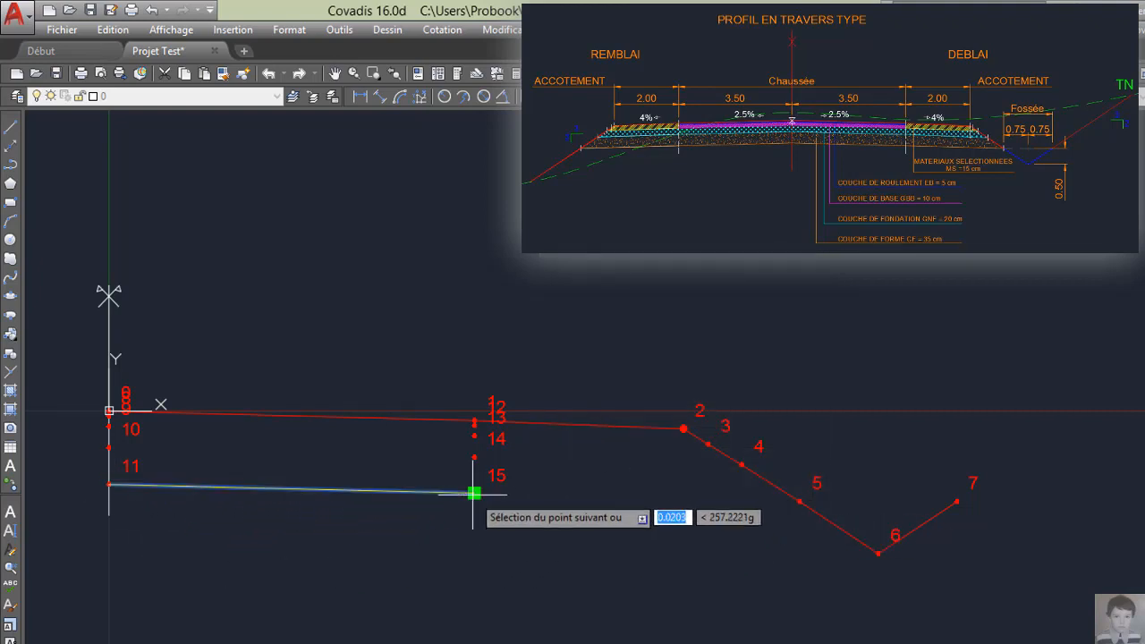
left_click(797, 507)
right_click(797, 506)
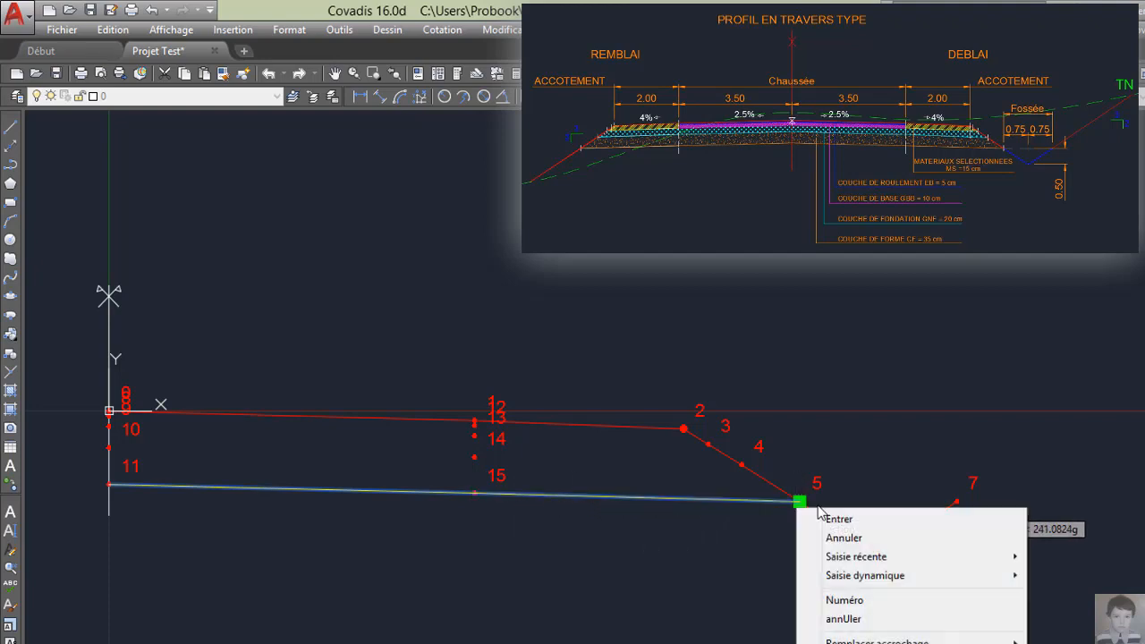
left_click(872, 521)
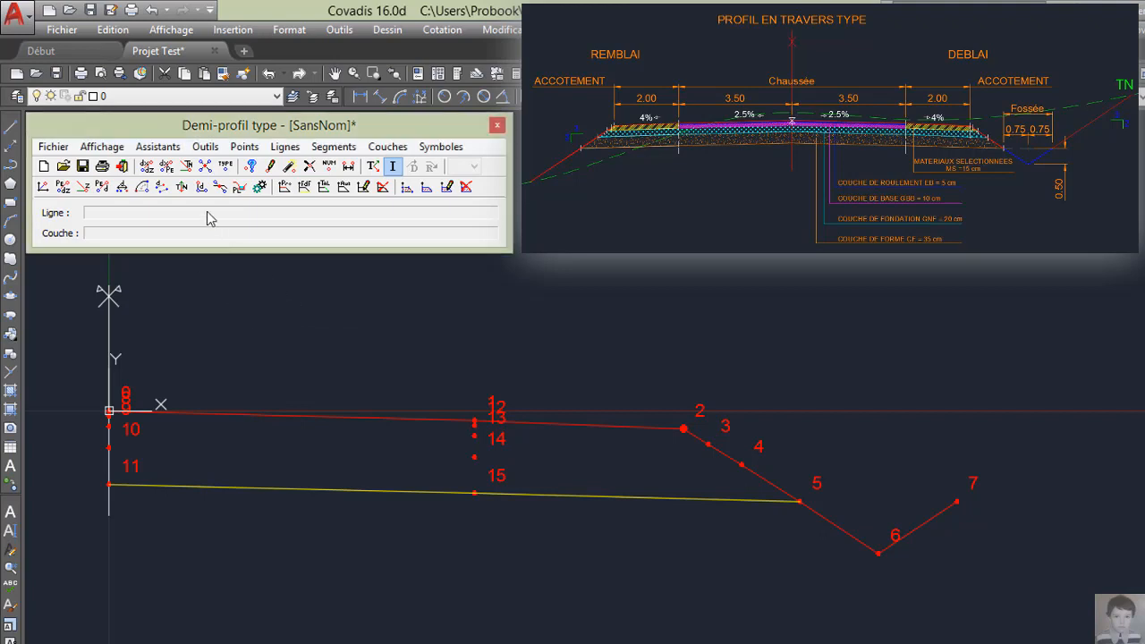
- Define the wearing-course layer by points, outlining it with points 0, 8, 12 and 1
left_click(204, 165)
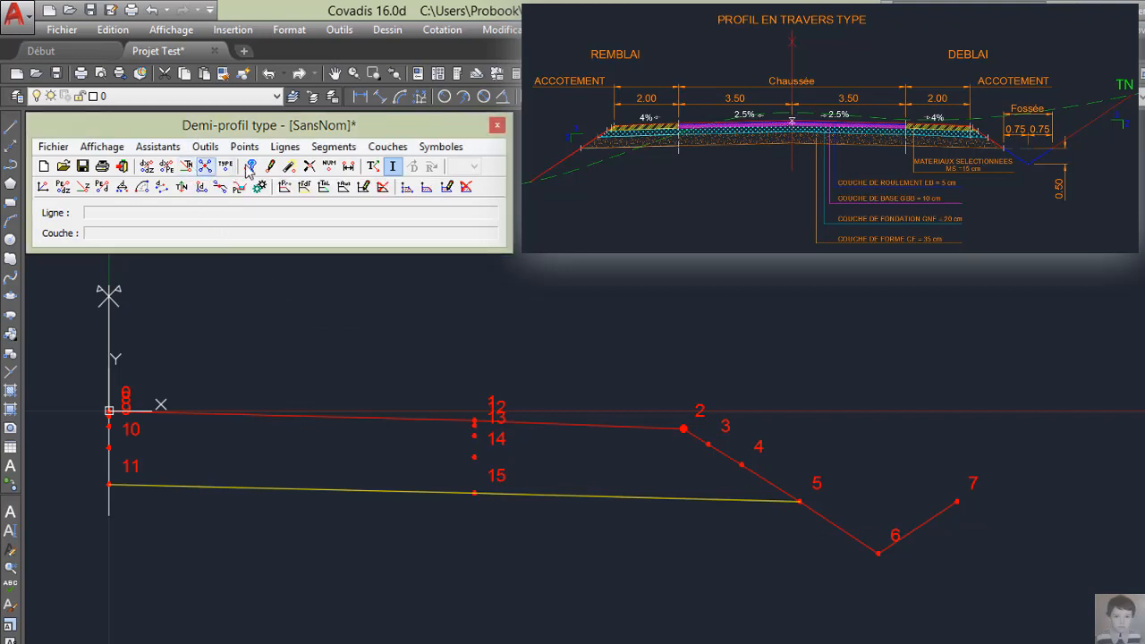
left_click(388, 148)
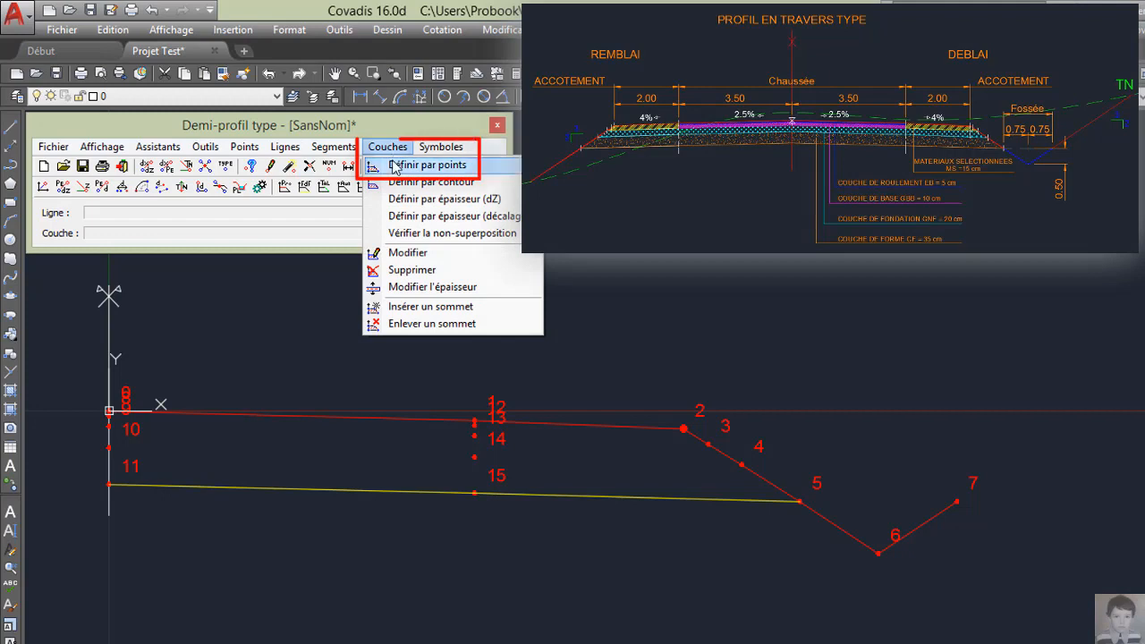
left_click(394, 165)
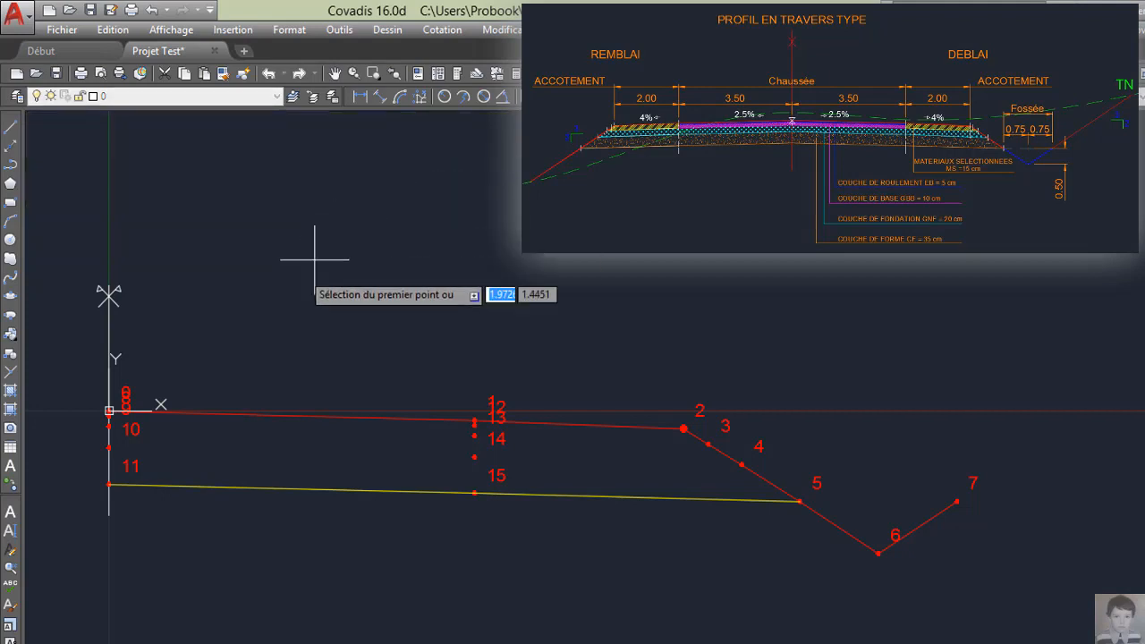
left_click(108, 415)
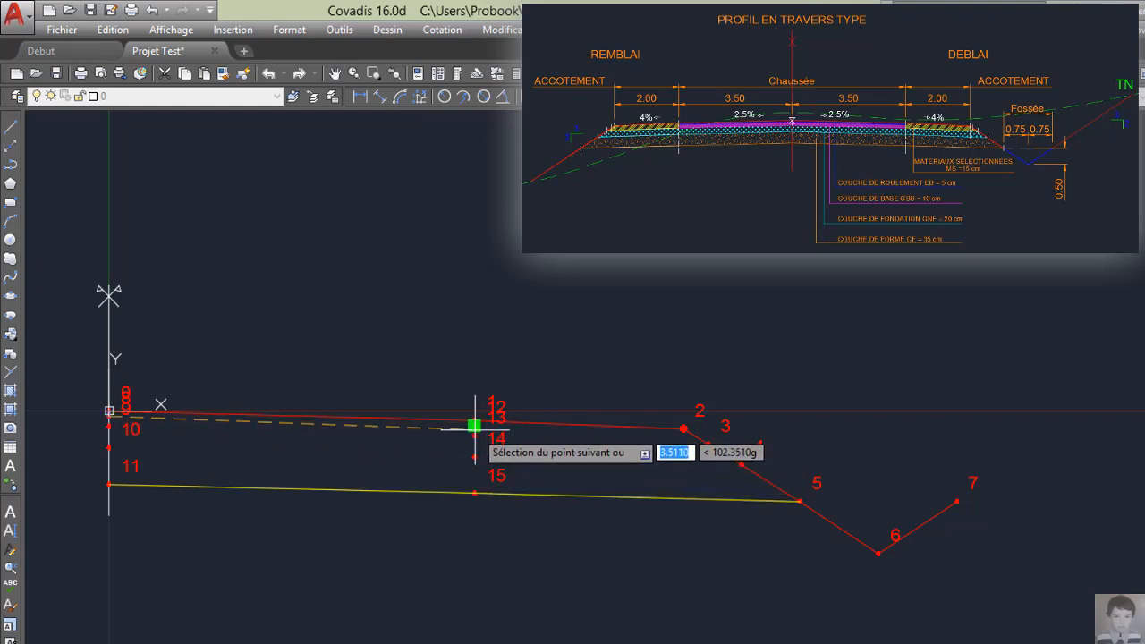
left_click(474, 426)
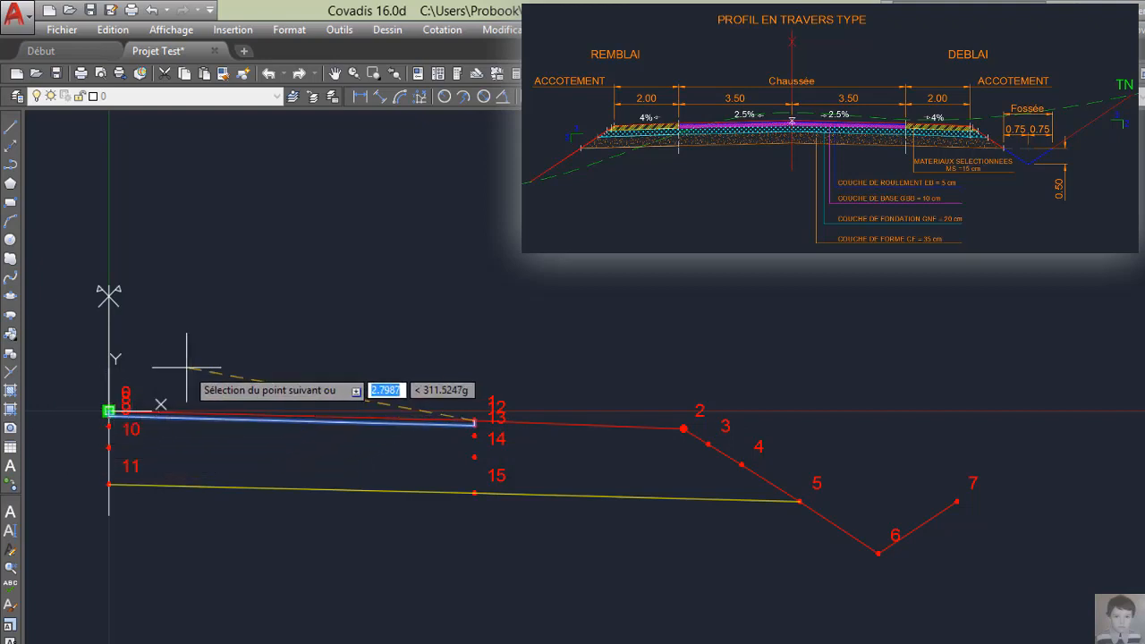
key("Return")
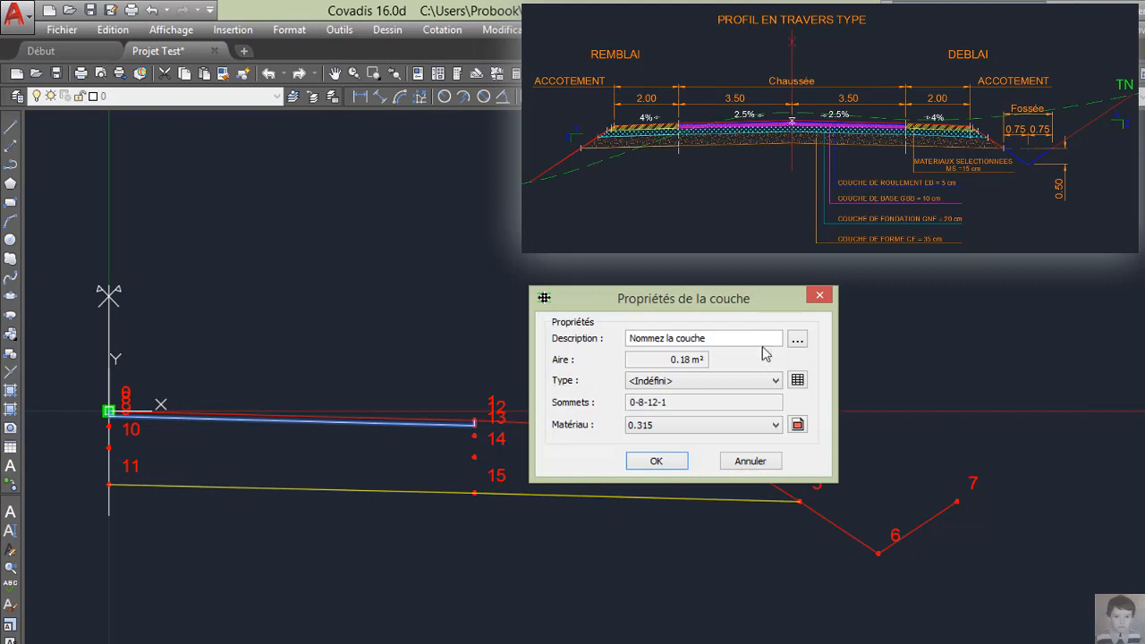
- Set the wearing-course layer's type to Chaussée and its material to EB, then end layer definition
left_click(663, 382)
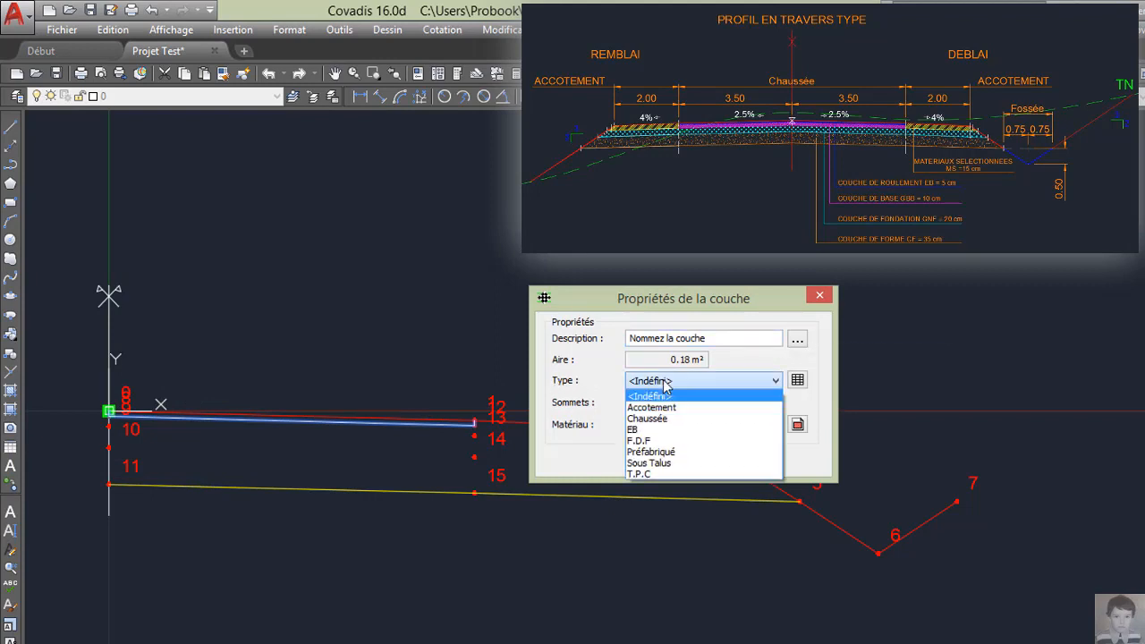
left_click(669, 418)
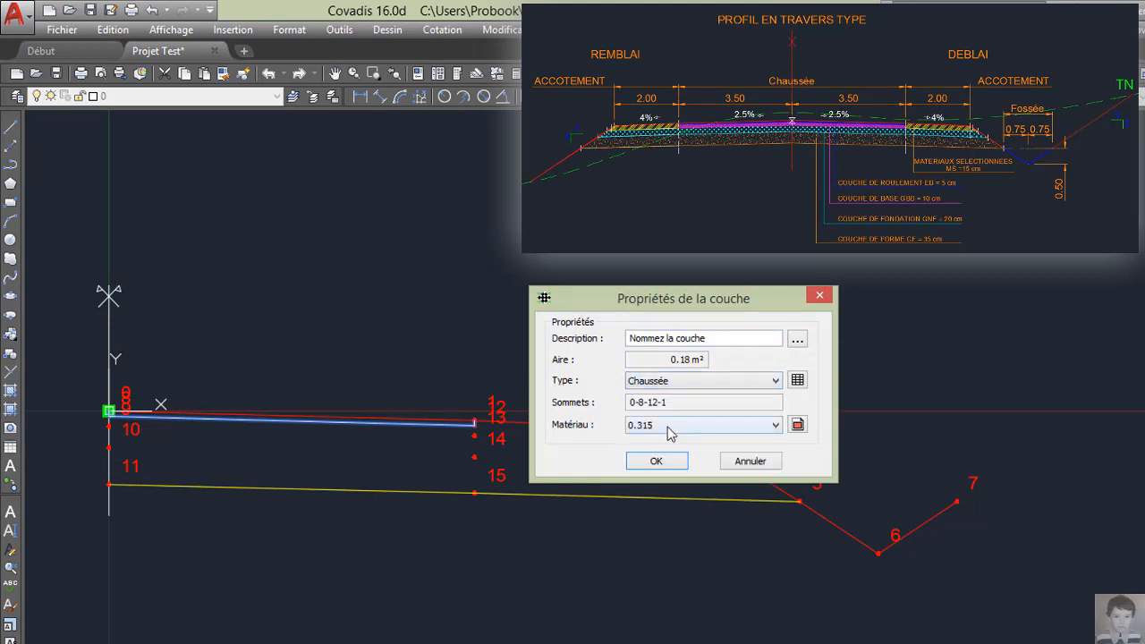
left_click(670, 428)
type("EB")
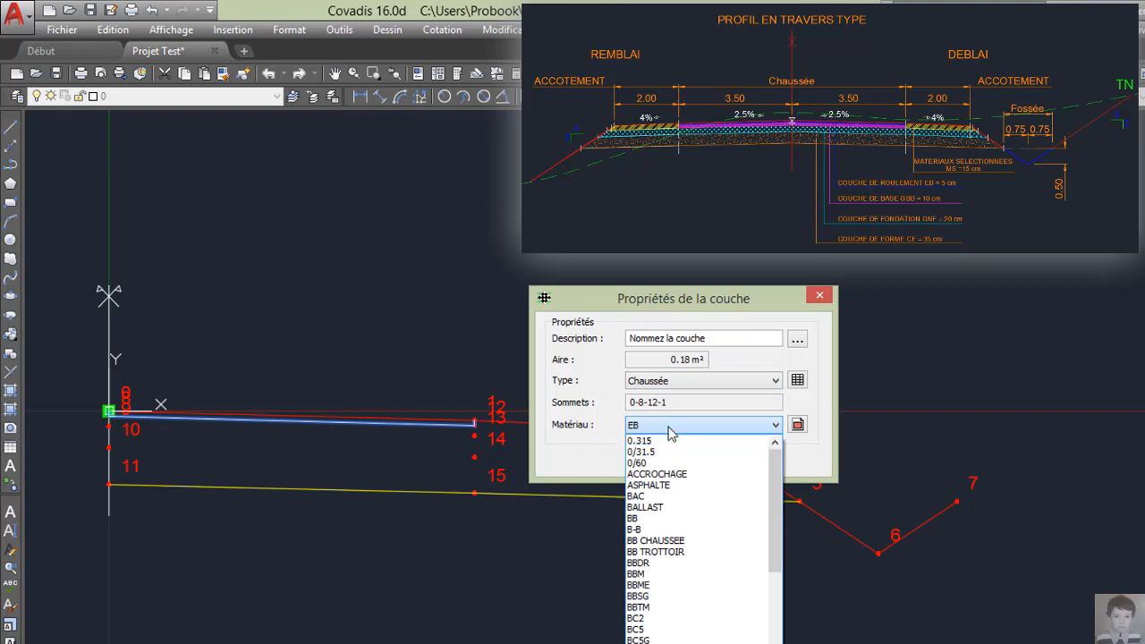
key("Return")
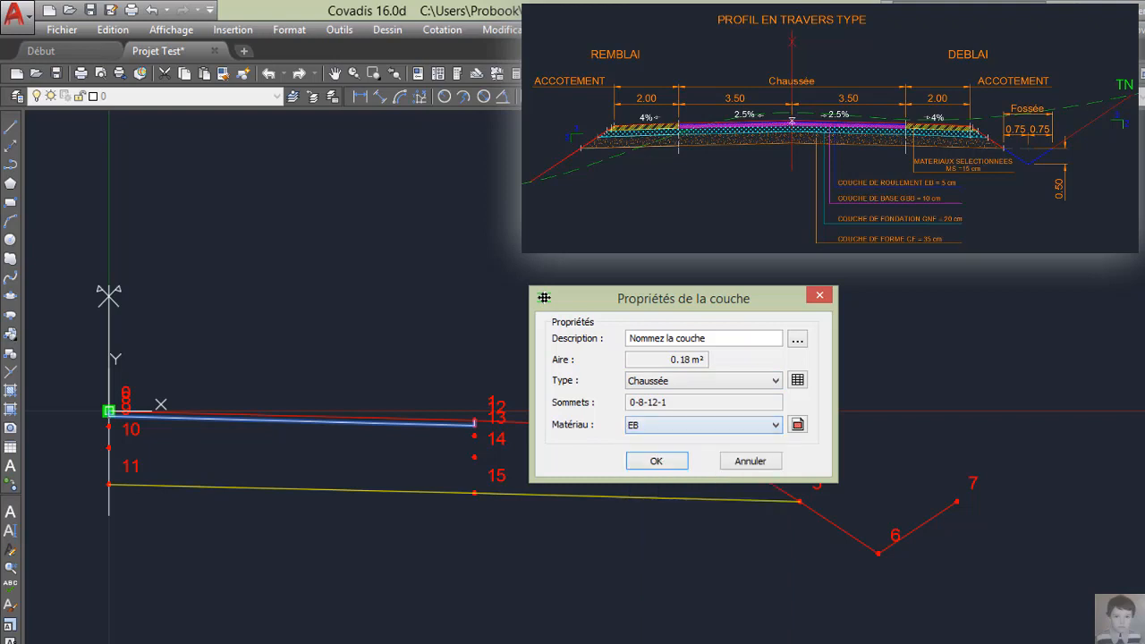
left_click(656, 460)
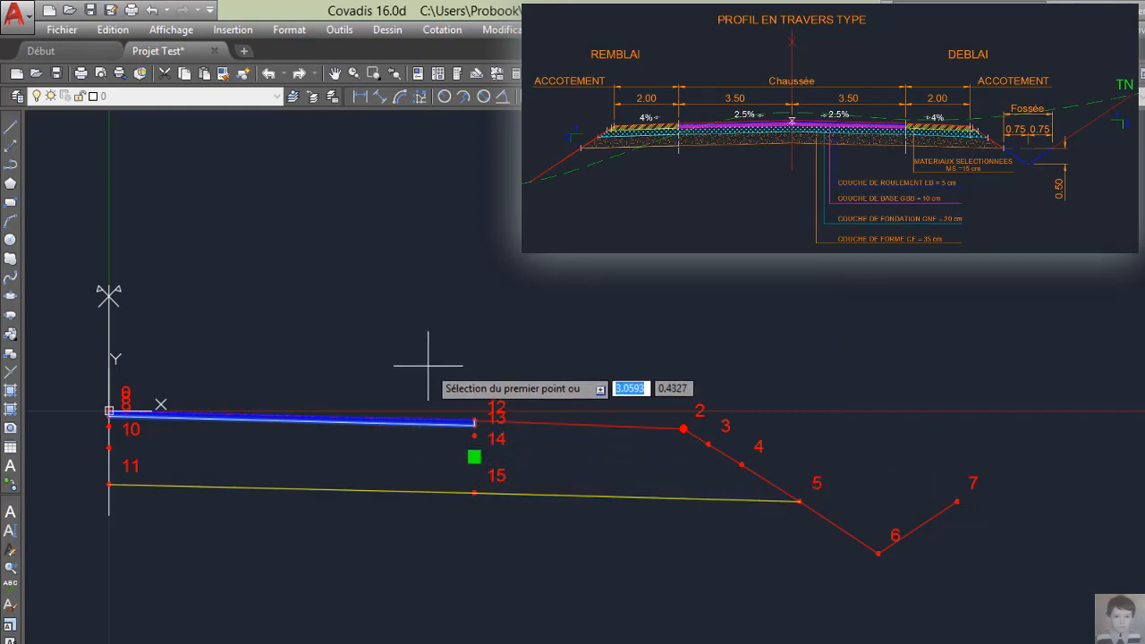
key("Escape")
- Define the base-course layer by points beneath the wearing course, outlining it with points 8, 9, 13 and 12
scroll(211, 421, "up", 2)
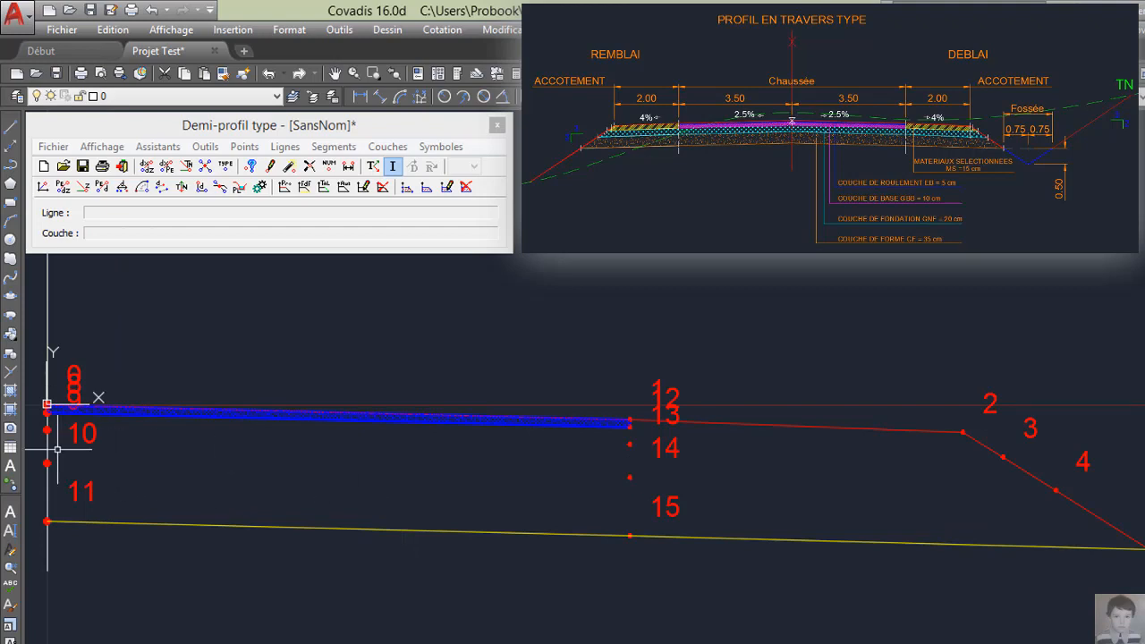
left_click(284, 146)
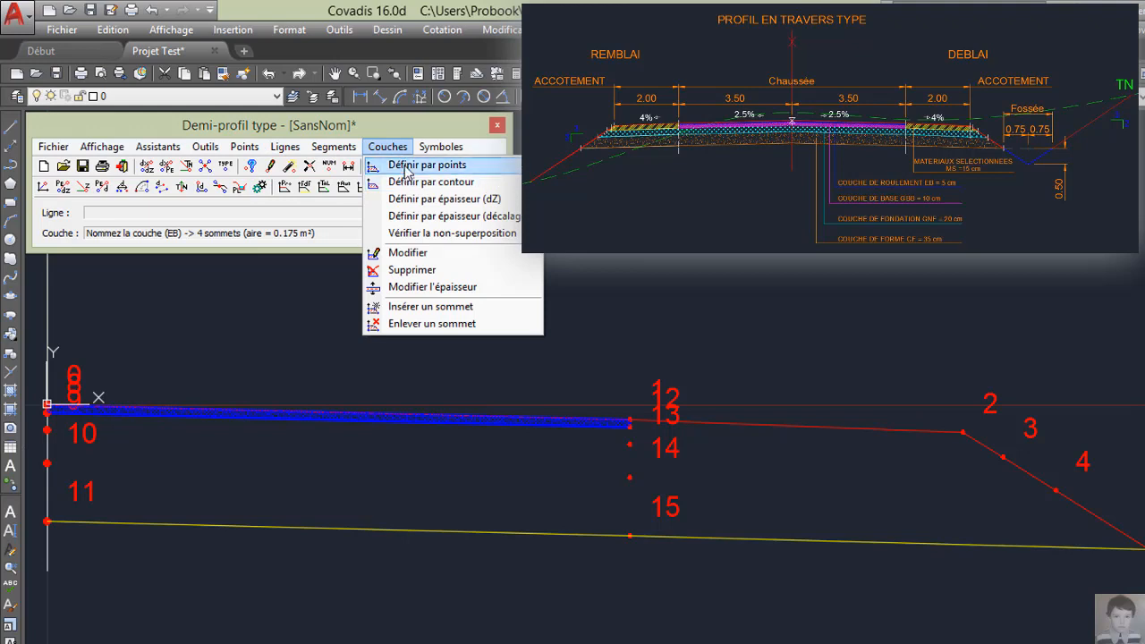
left_click(390, 164)
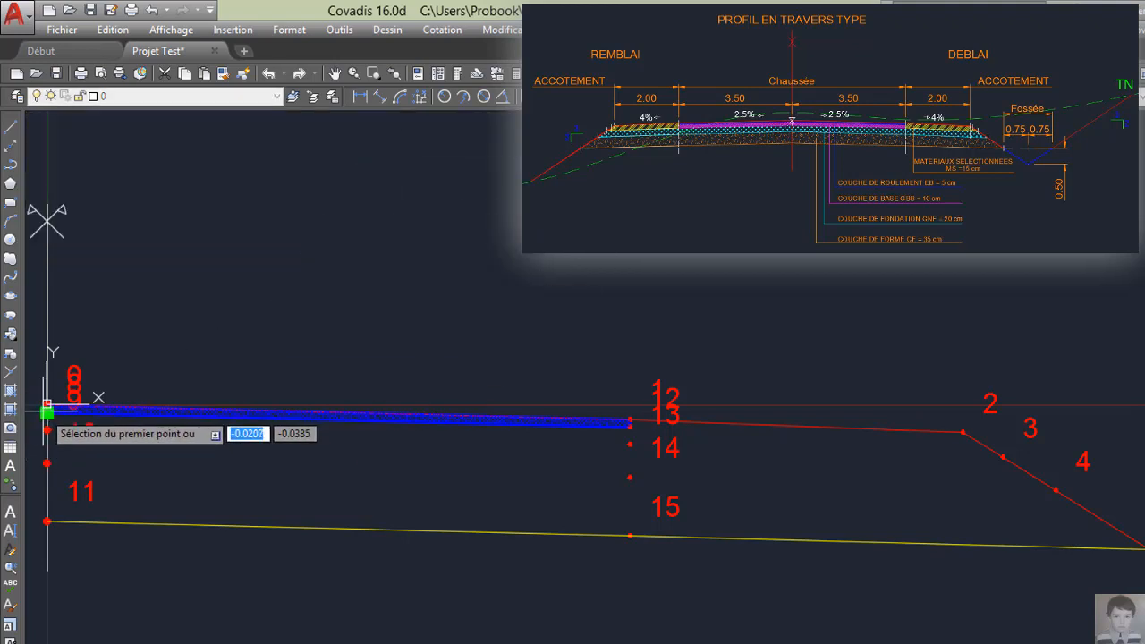
left_click(47, 404)
left_click(47, 430)
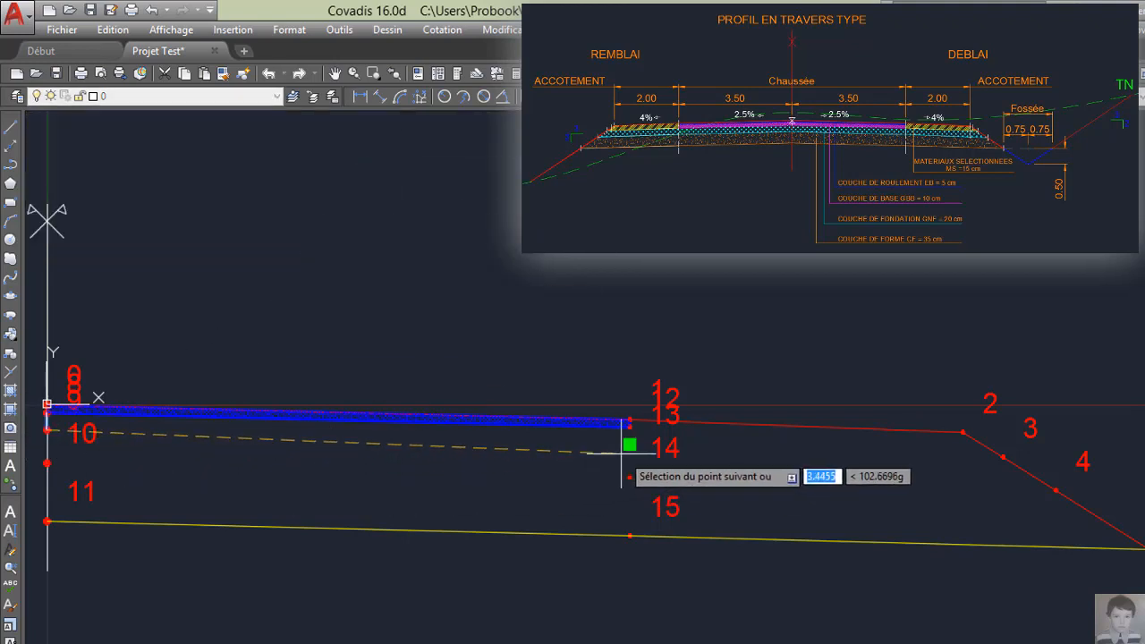
left_click(630, 444)
left_click(630, 420)
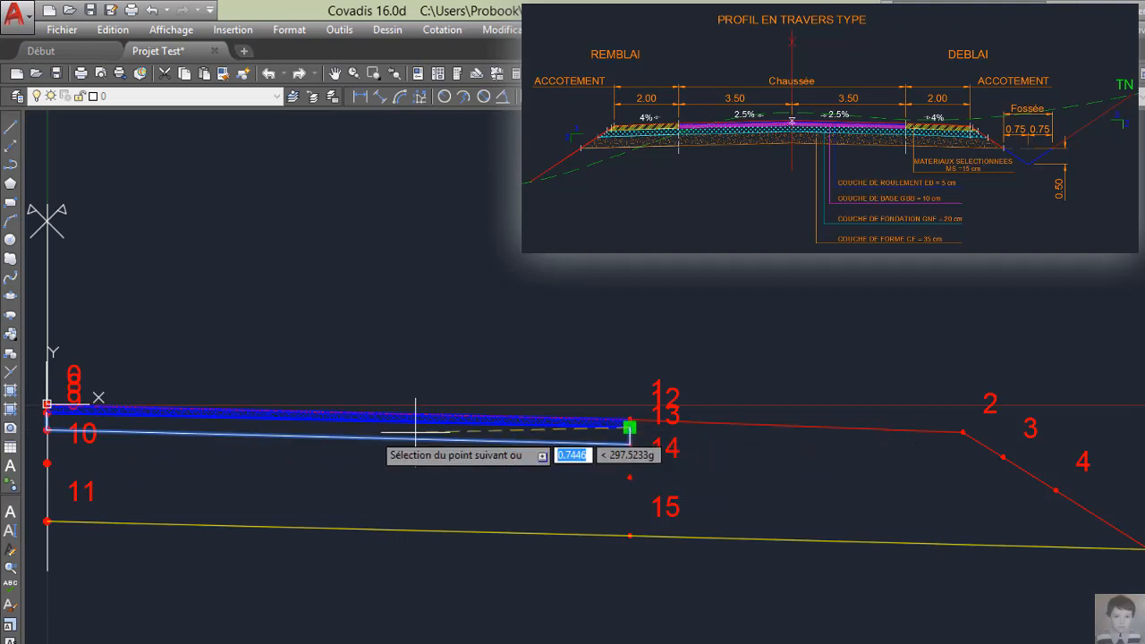
right_click(51, 414)
left_click(64, 426)
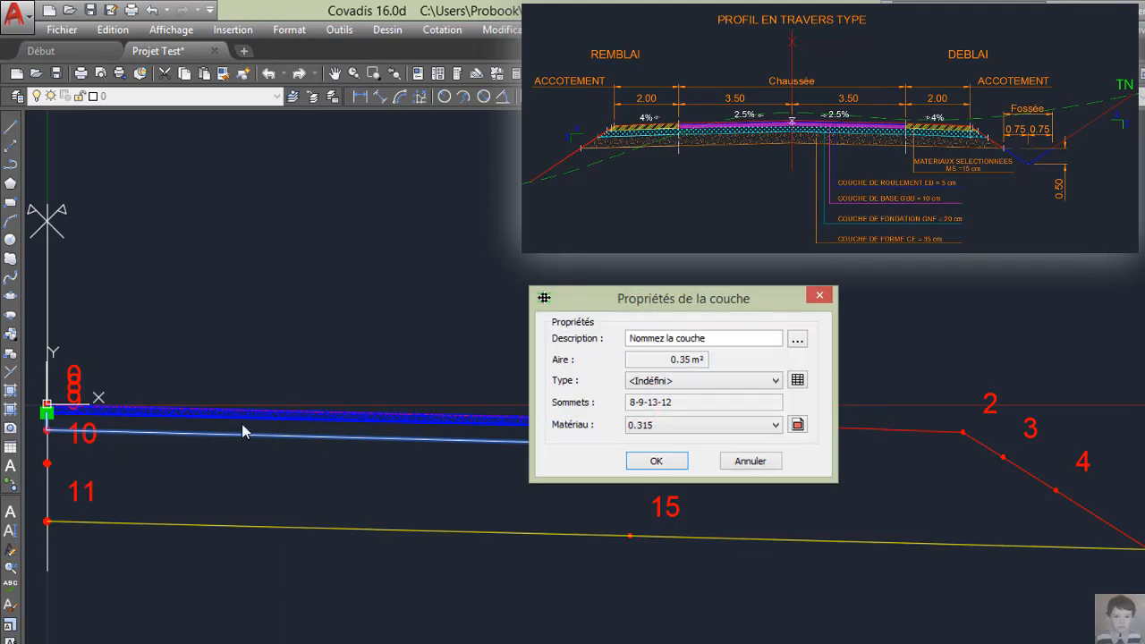
- Set the base-course layer's material to GBB and accept its properties
left_click(724, 424)
scroll(662, 525, "down", 5)
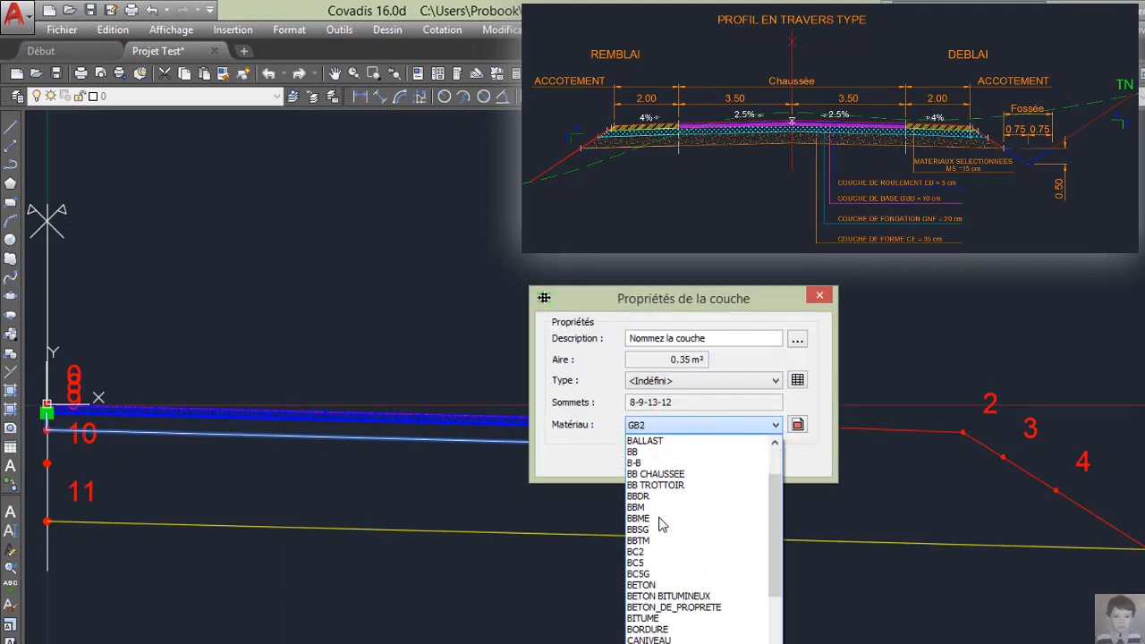
scroll(698, 540, "down", 3)
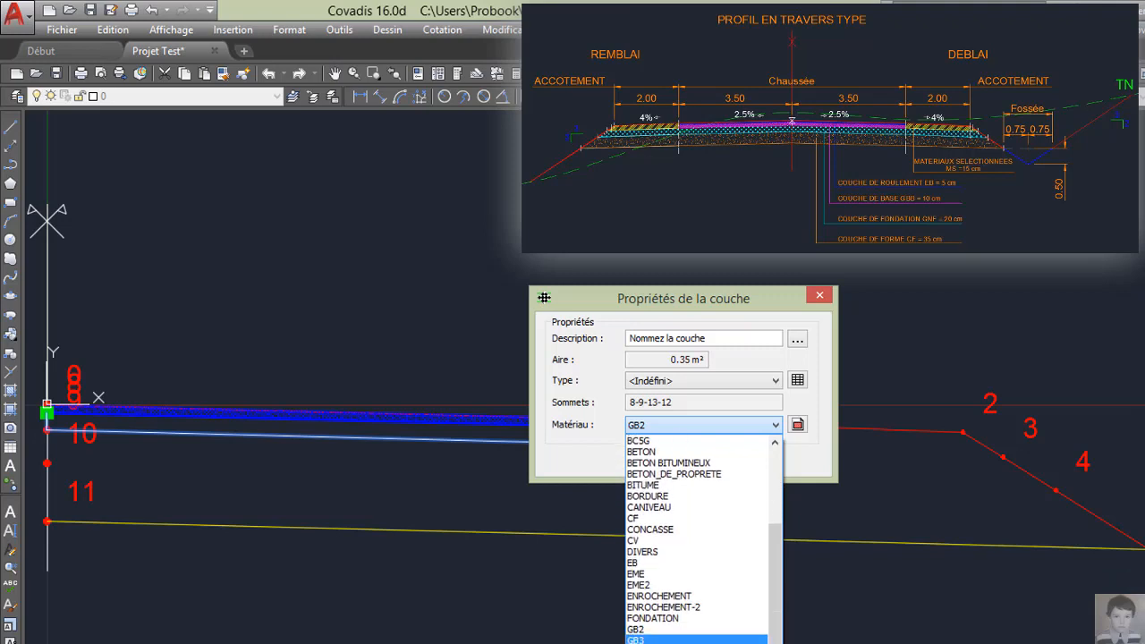
scroll(698, 536, "down", 1)
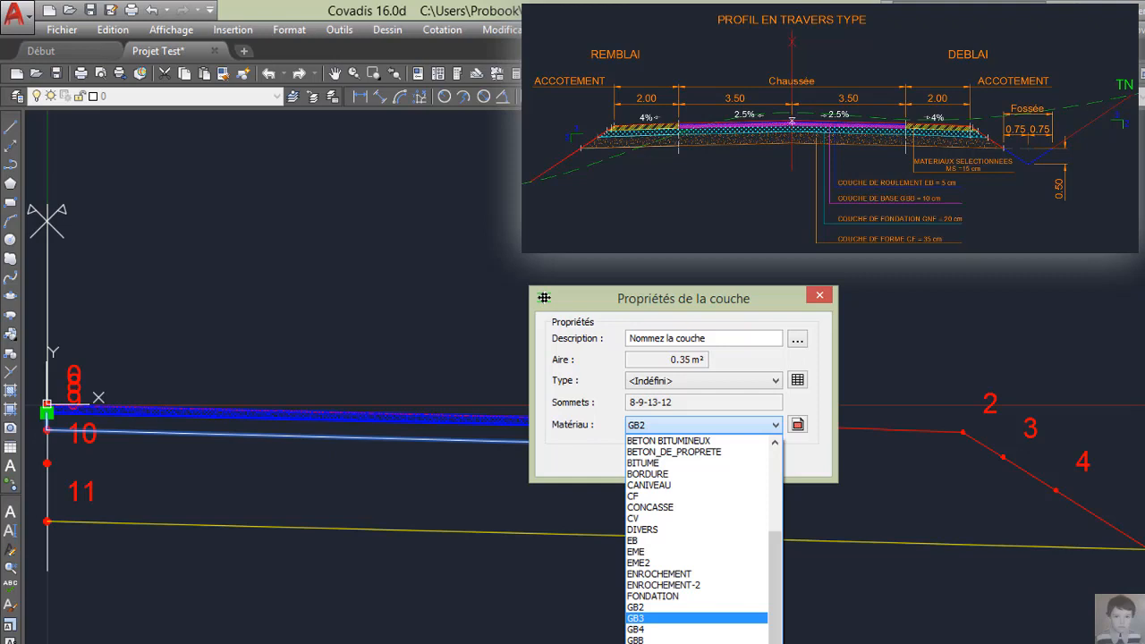
scroll(697, 626, "down", 2)
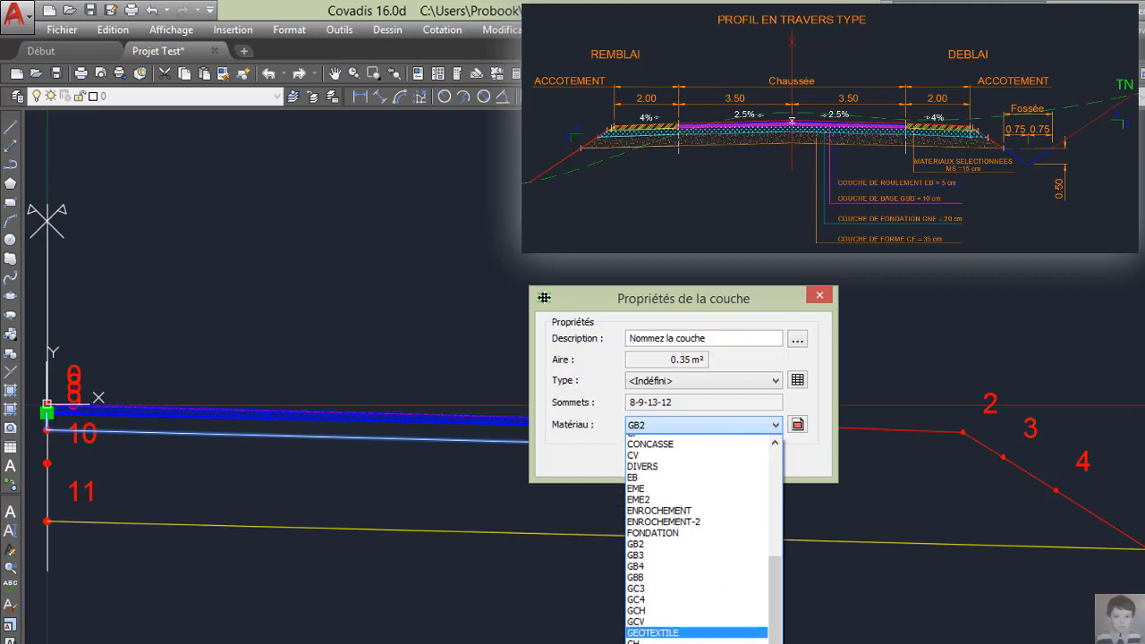
left_click(651, 574)
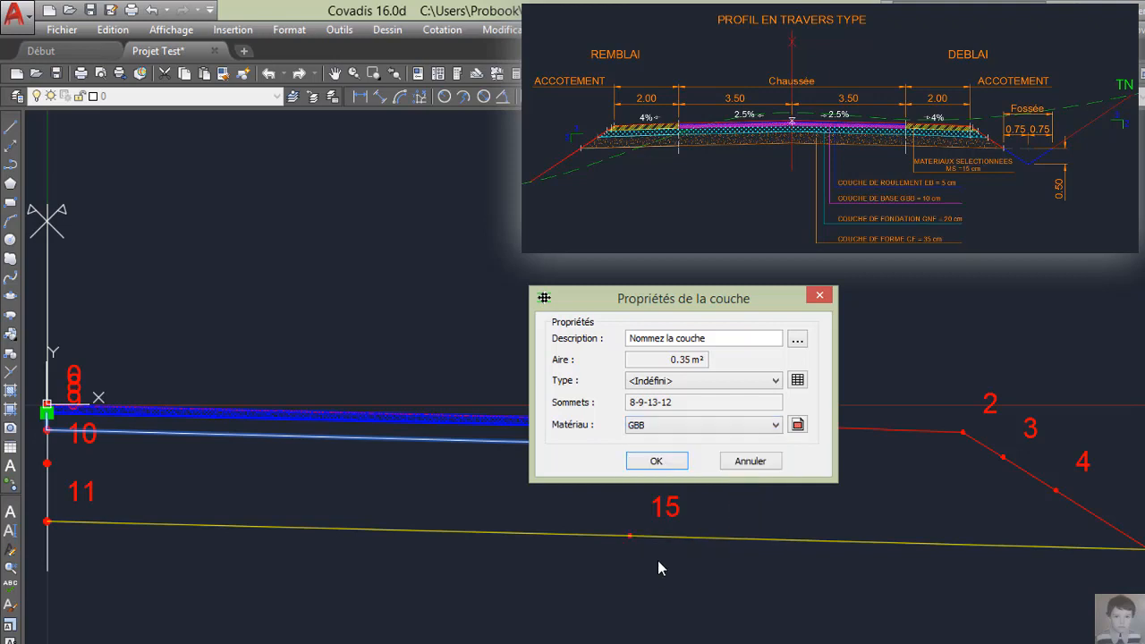
left_click(656, 462)
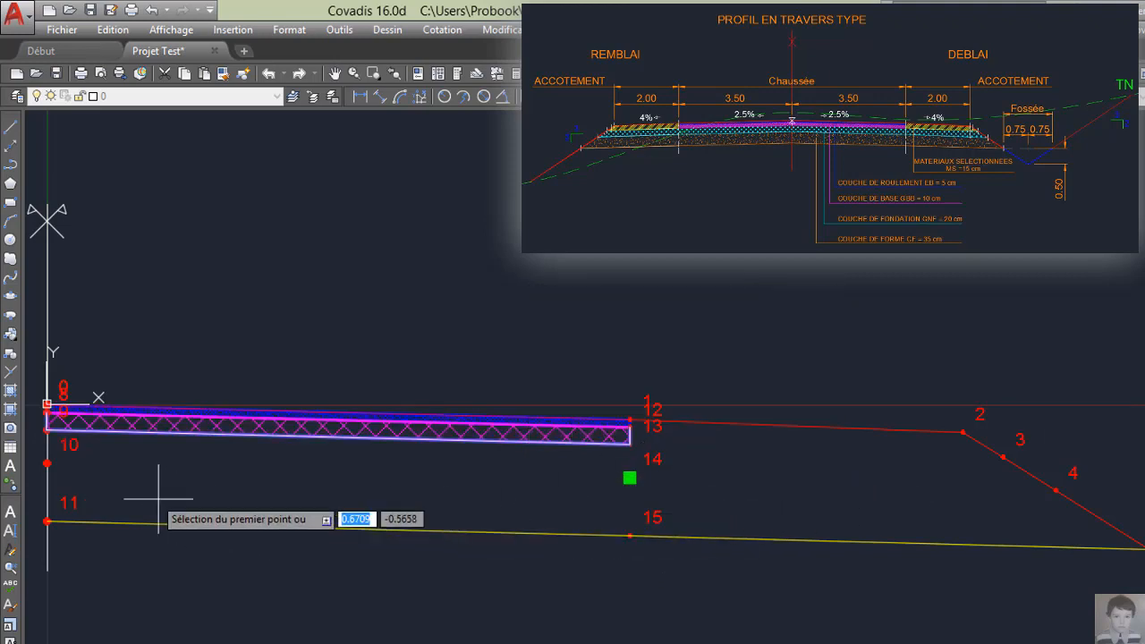
- Outline the foundation layer below the base course with points 9, 10, 14, 4, 3 and 13
left_click(46, 463)
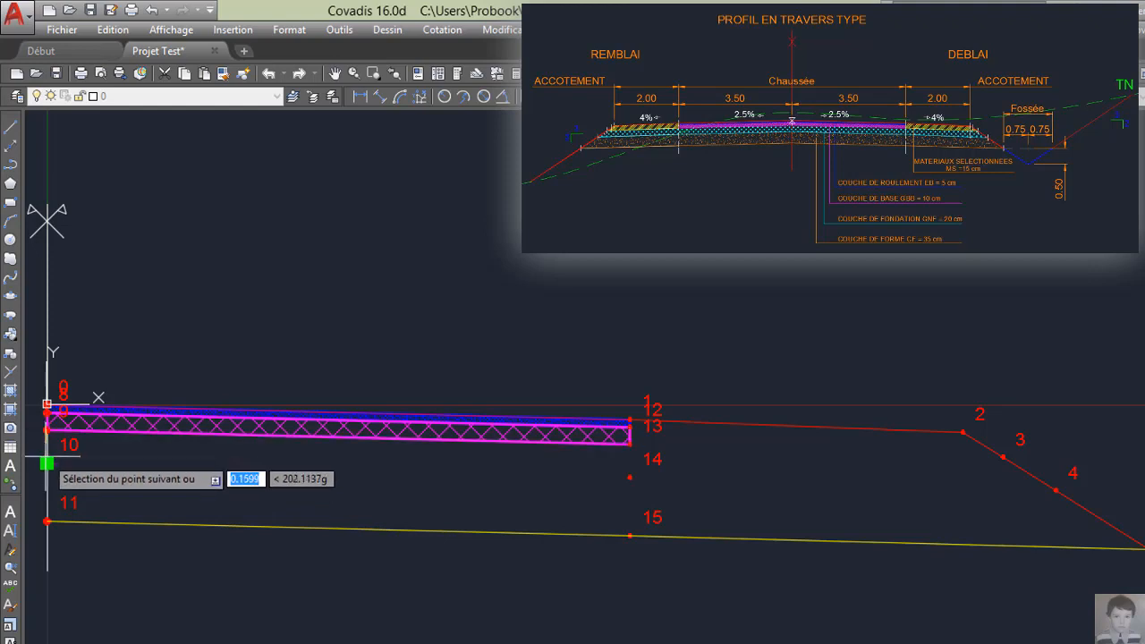
left_click(629, 478)
left_click(1056, 491)
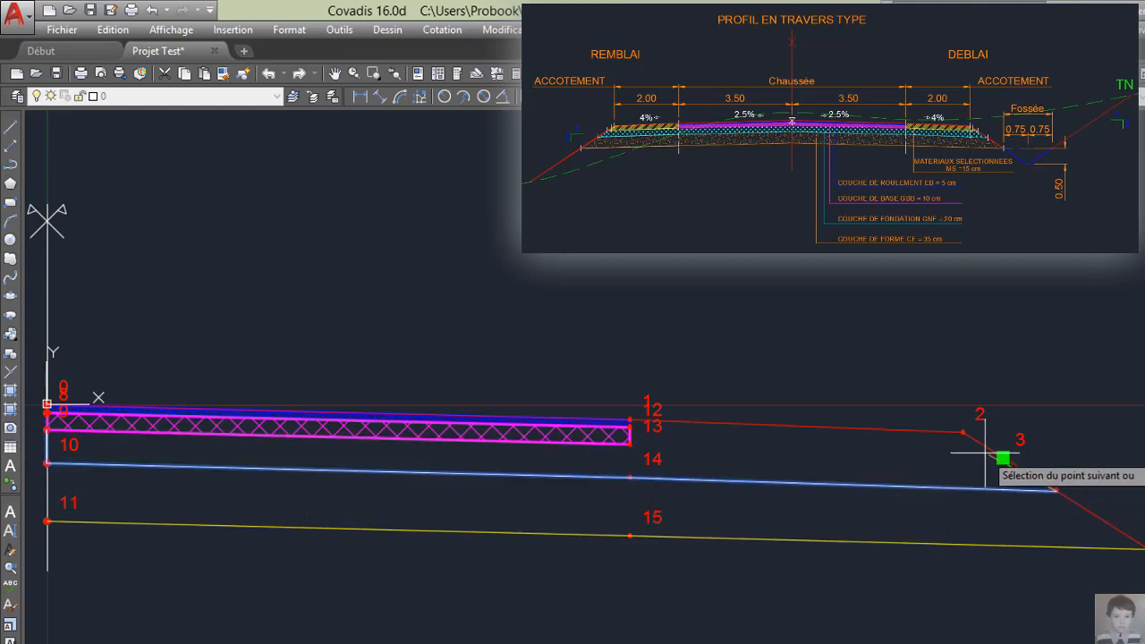
left_click(1003, 457)
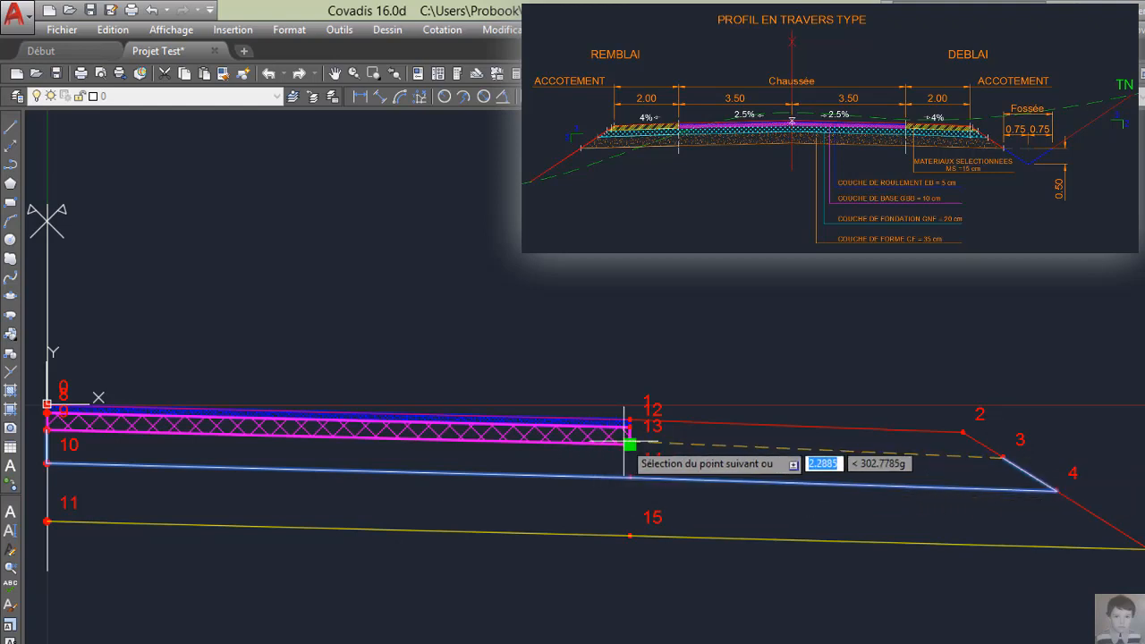
left_click(631, 444)
right_click(46, 430)
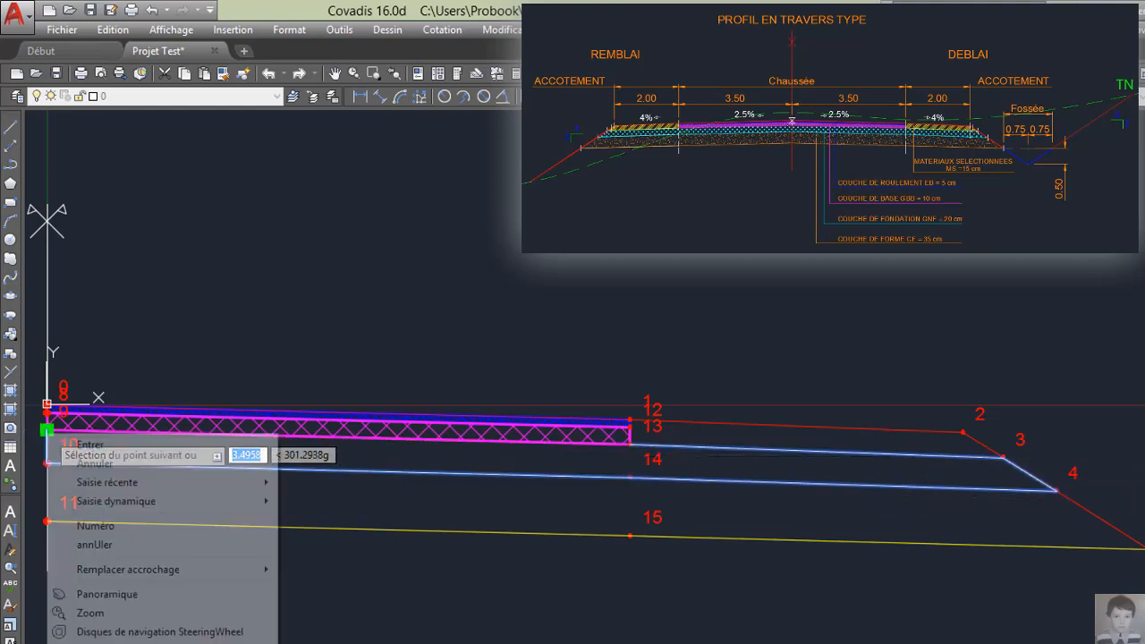
left_click(81, 445)
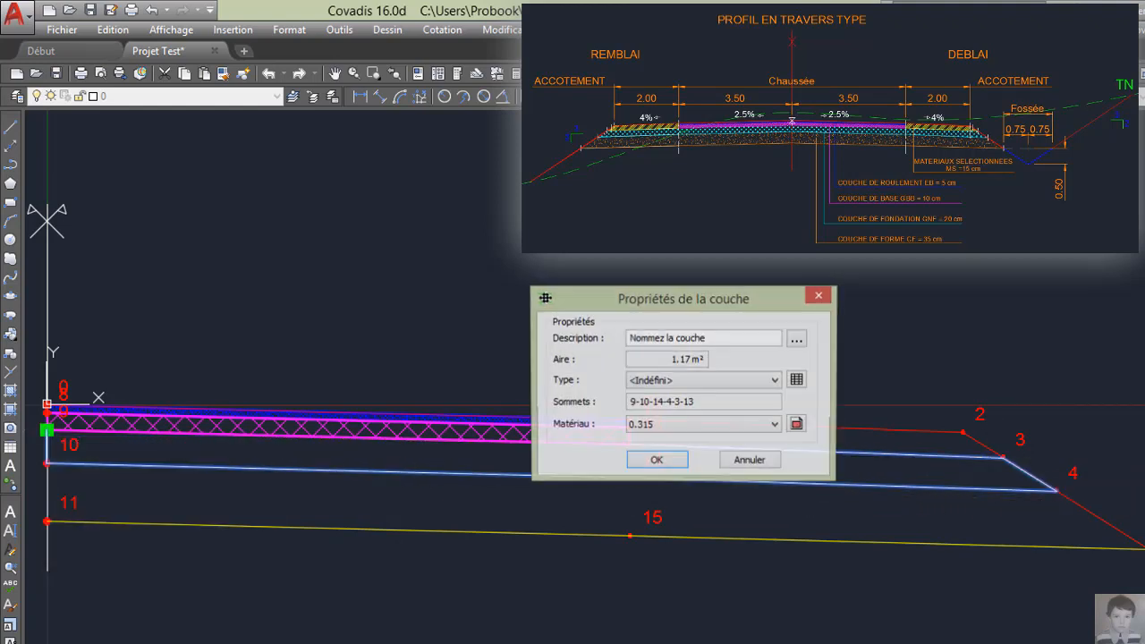
- Set the foundation layer's material to GNF and accept its properties
left_click(707, 427)
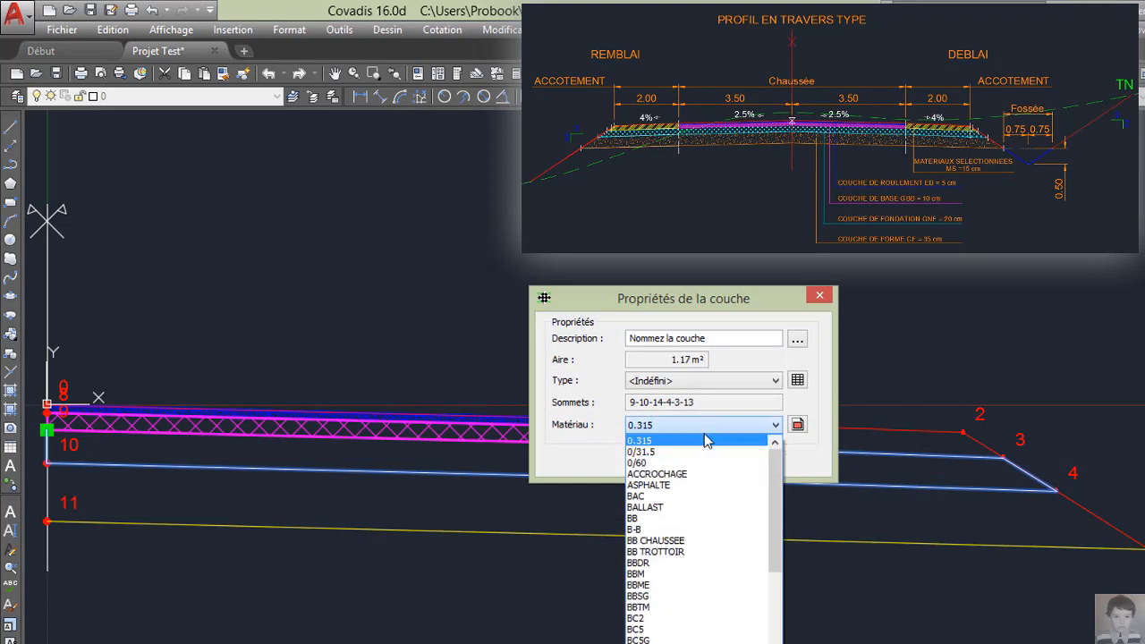
scroll(707, 441, "down", 2)
scroll(723, 640, "down", 3)
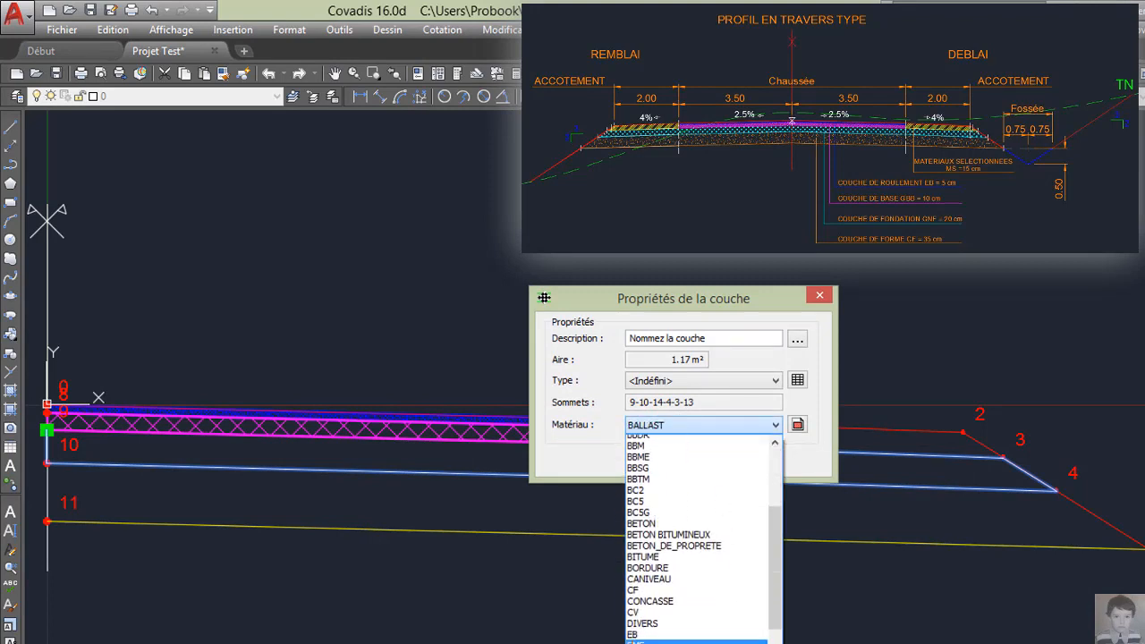
scroll(703, 538, "down", 6)
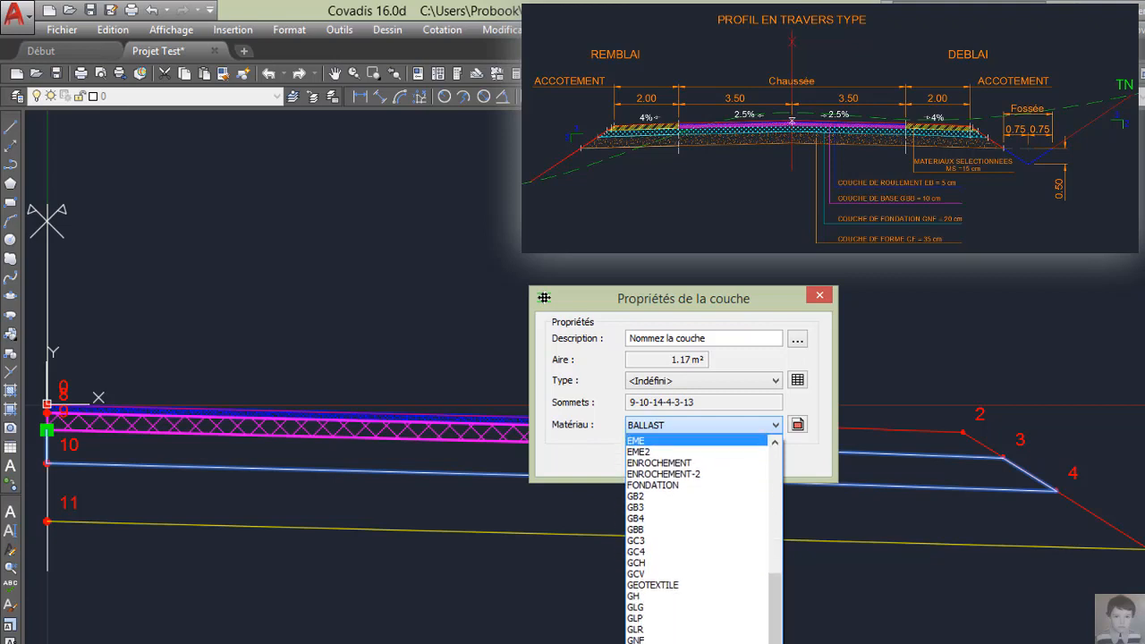
left_click(699, 639)
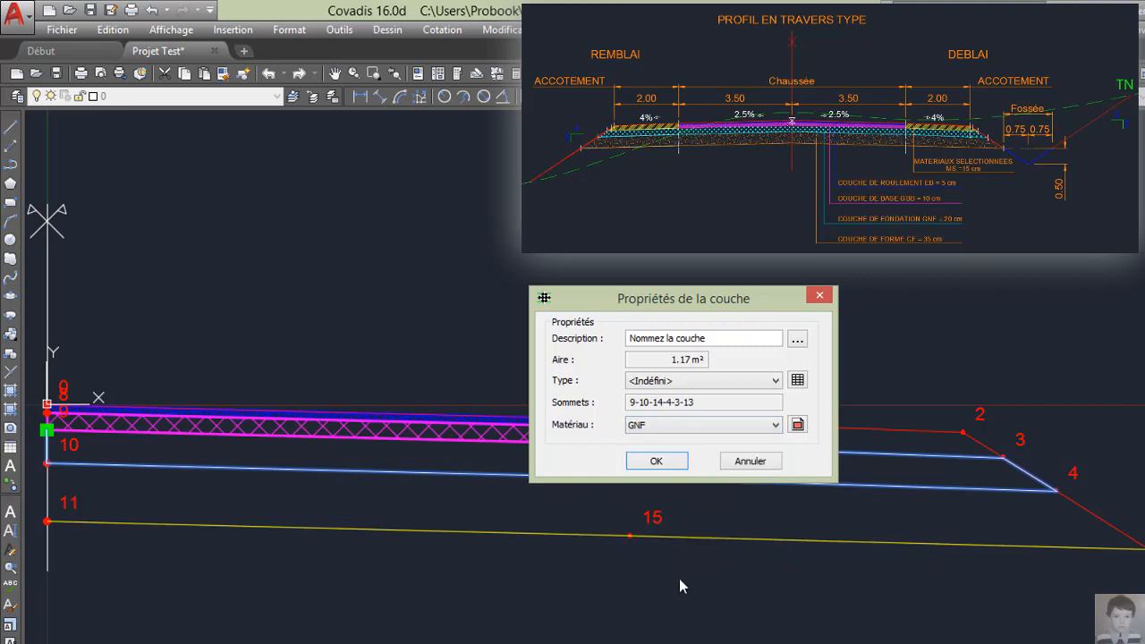
left_click(655, 460)
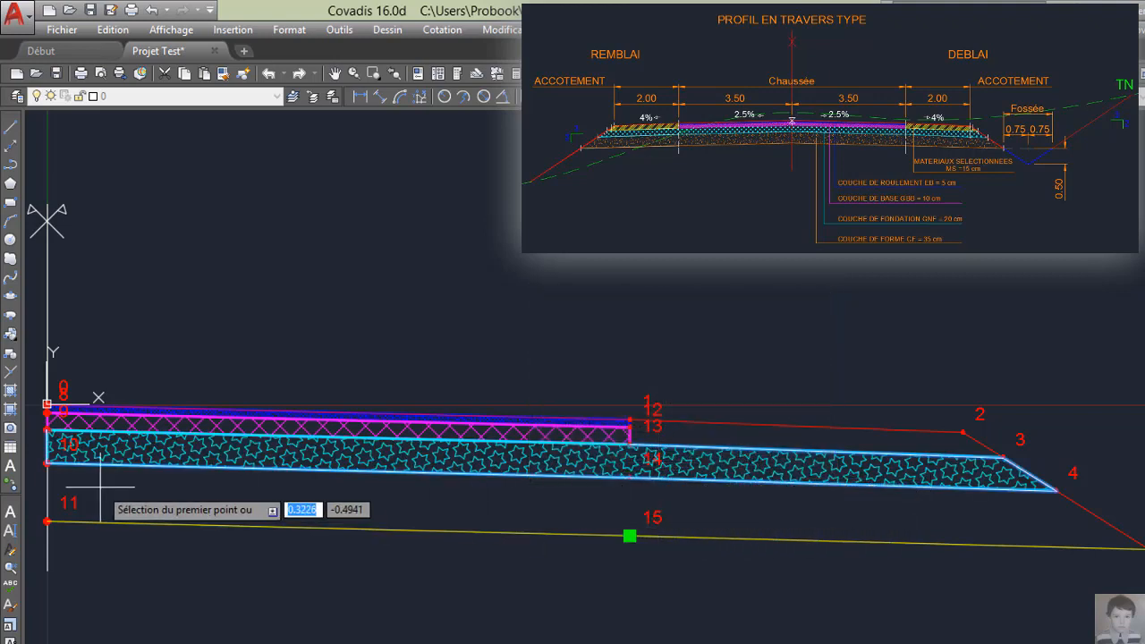
- Outline the capping layer (couche de forme) down to the subgrade line with points 10, 11, 15, 5, 4 and 14
left_click(46, 463)
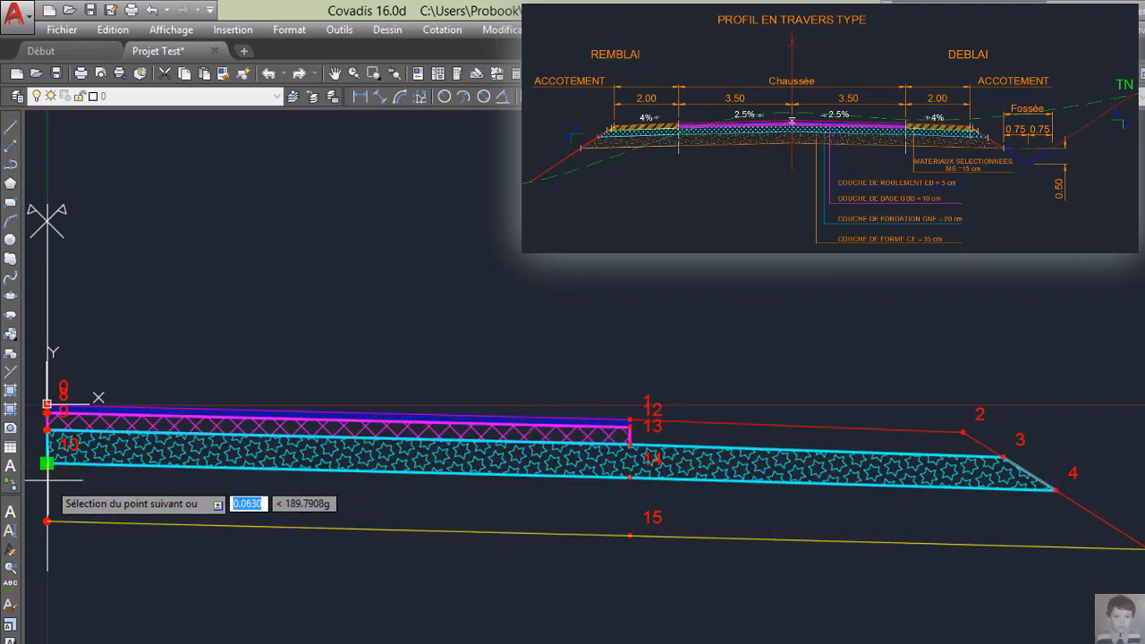
left_click(47, 521)
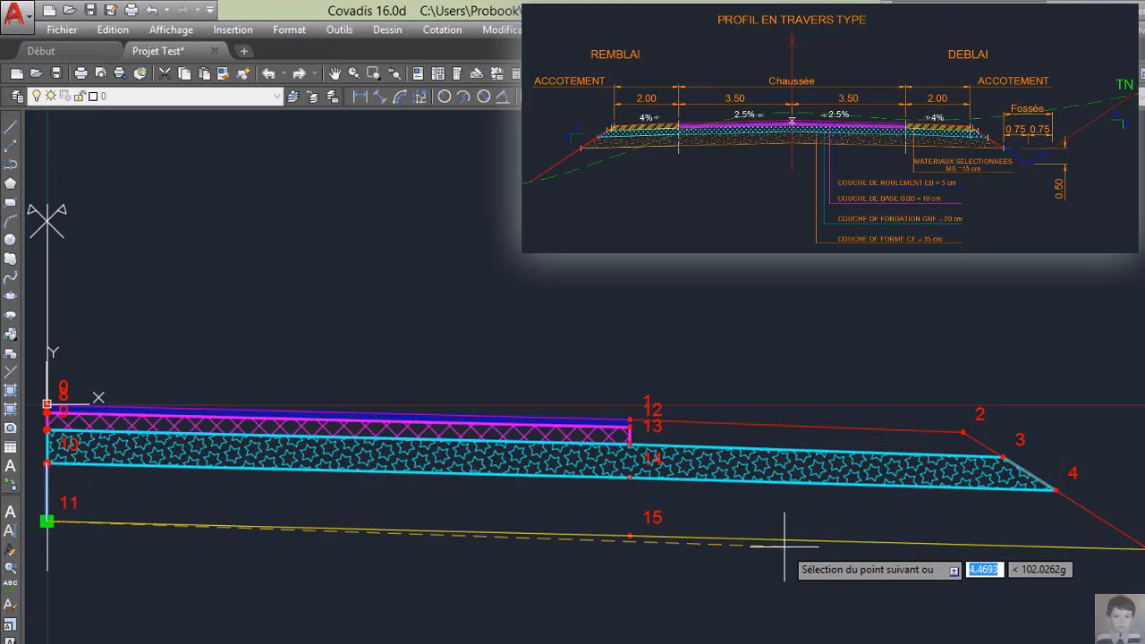
left_click(630, 536)
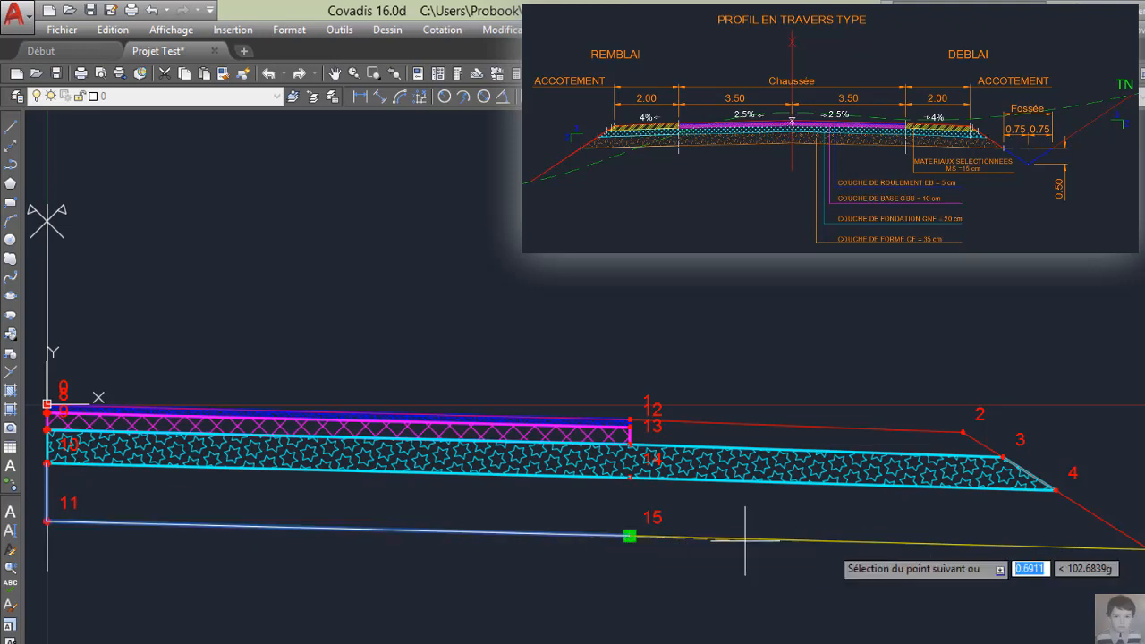
left_click(1129, 546)
left_click(1055, 491)
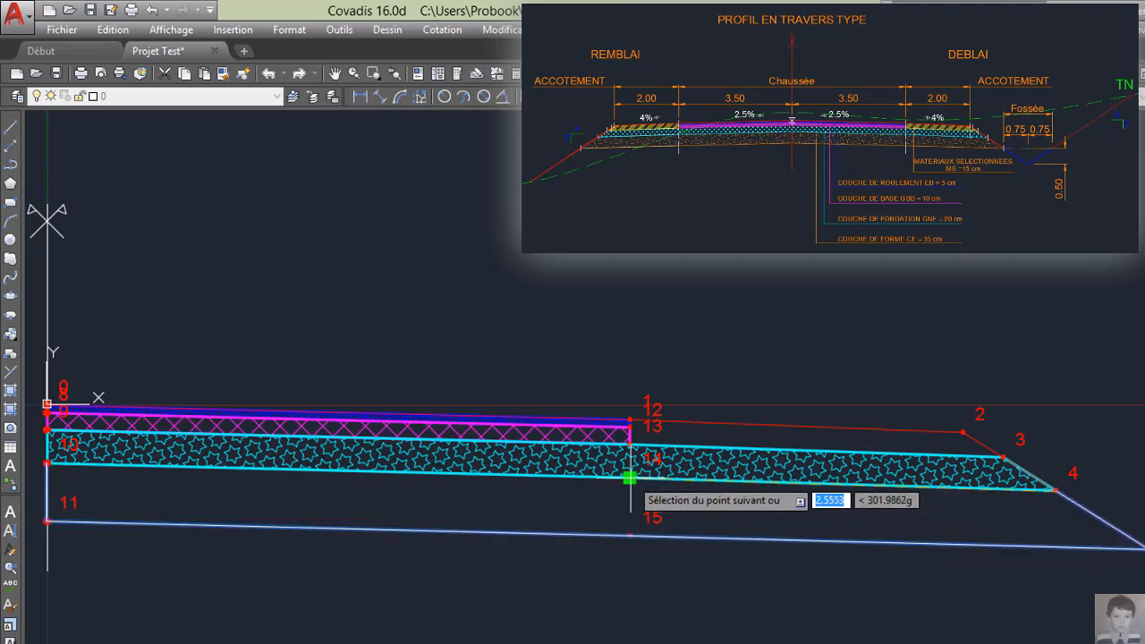
left_click(630, 477)
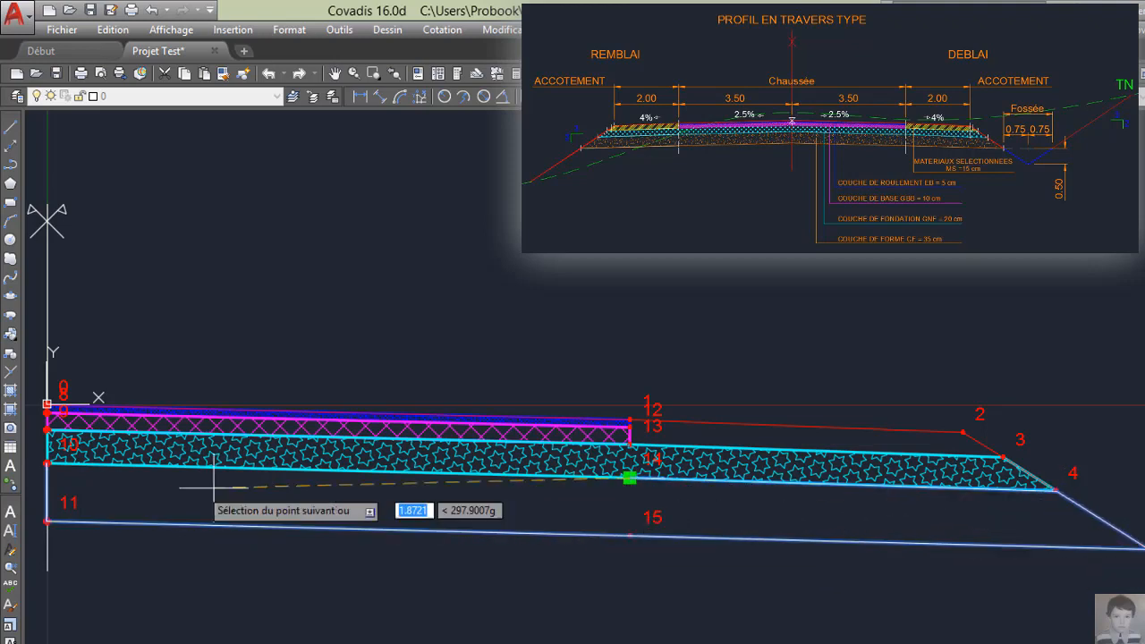
right_click(47, 462)
left_click(77, 471)
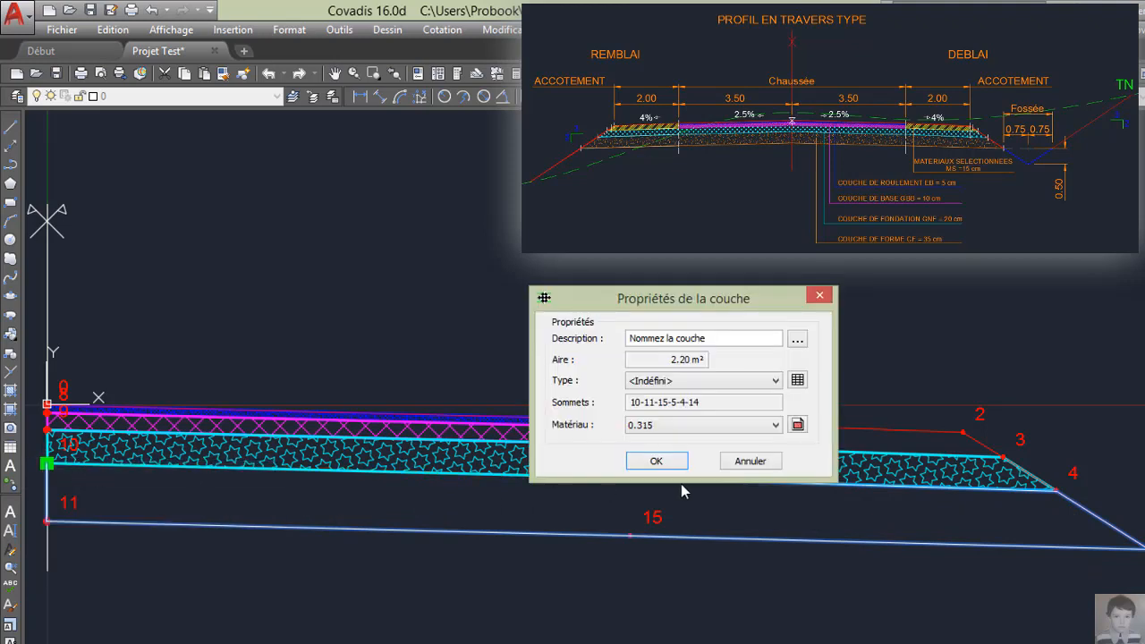
- Set the capping layer's material to CF and accept its properties
left_click(729, 433)
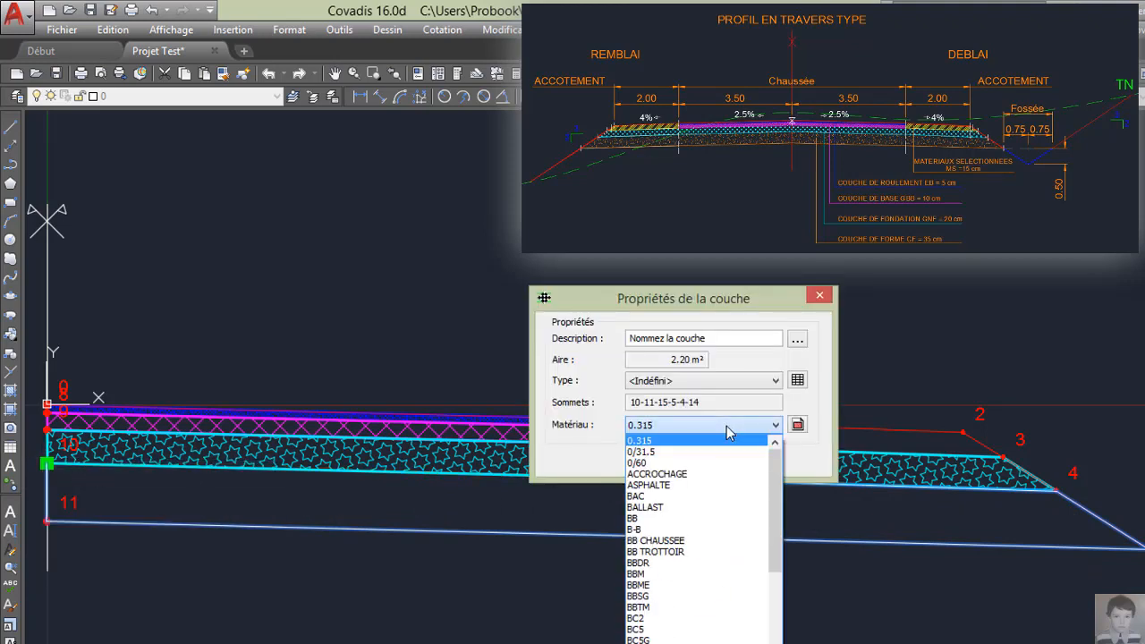
key("c")
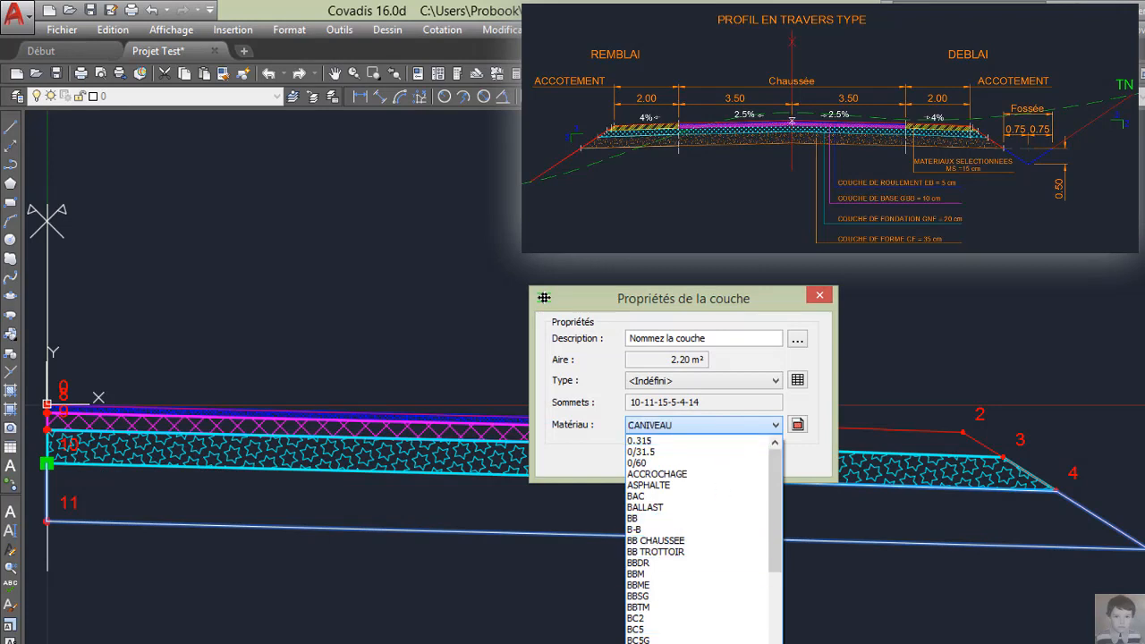
left_click(657, 642)
left_click(660, 460)
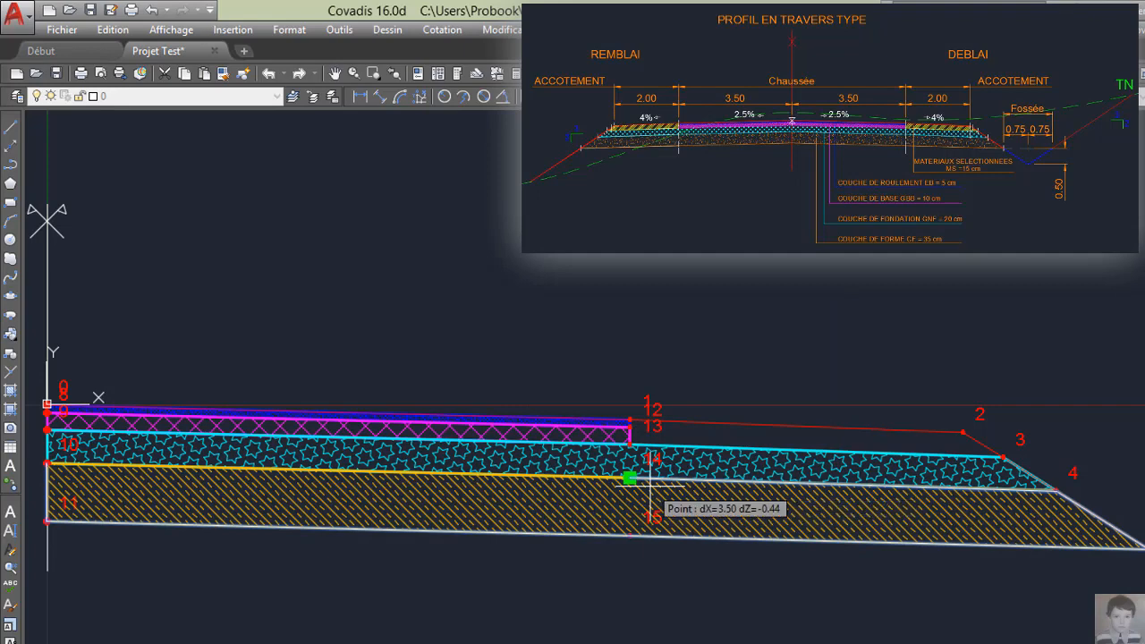
- Outline the shoulder layer above the foundation layer with points 1, 12, 13, 3 and 2
left_click(631, 418)
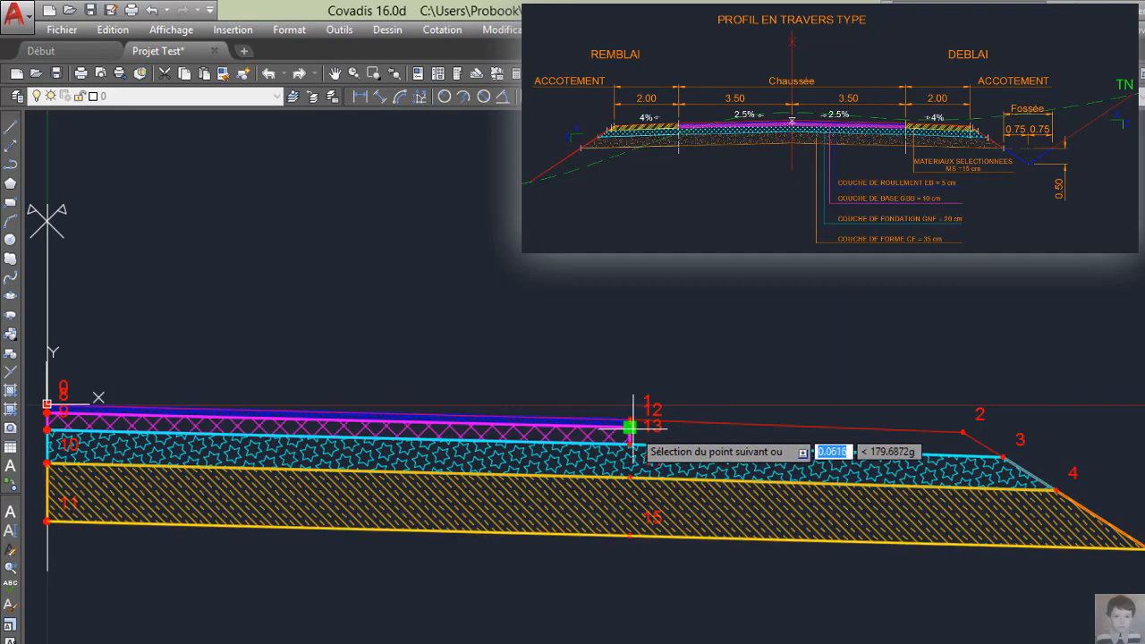
left_click(631, 442)
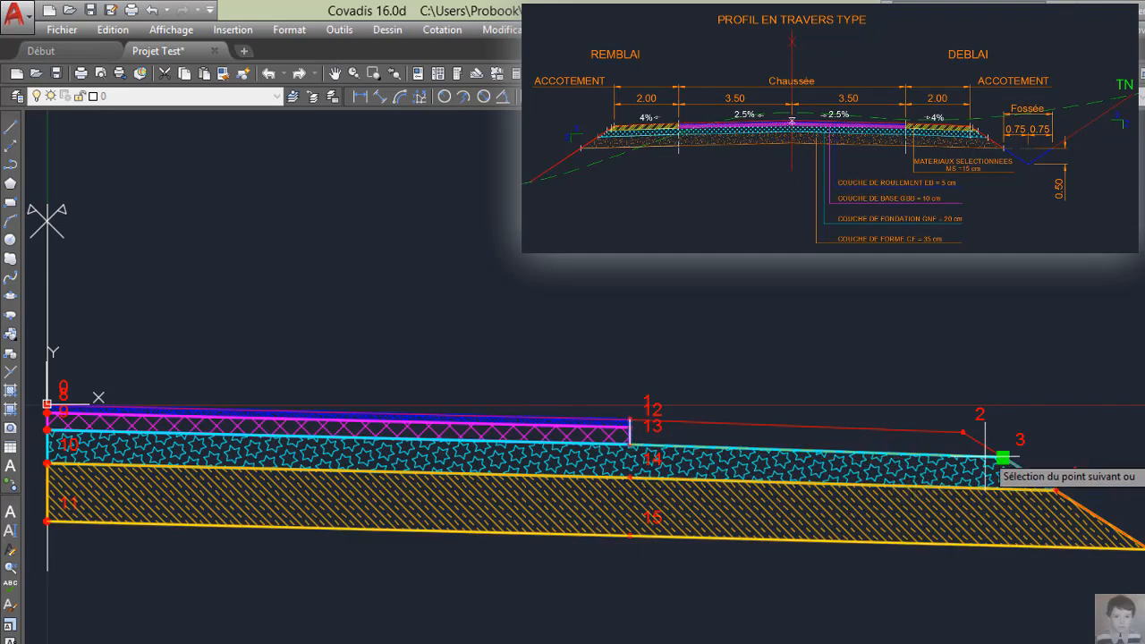
left_click(1002, 457)
left_click(963, 433)
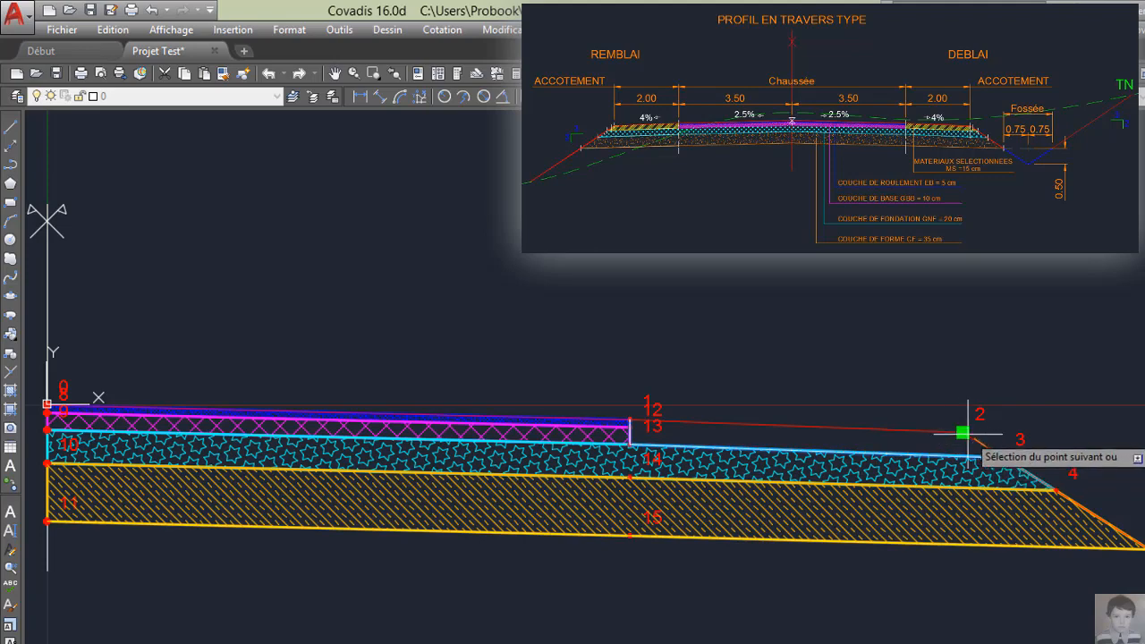
right_click(630, 421)
left_click(660, 436)
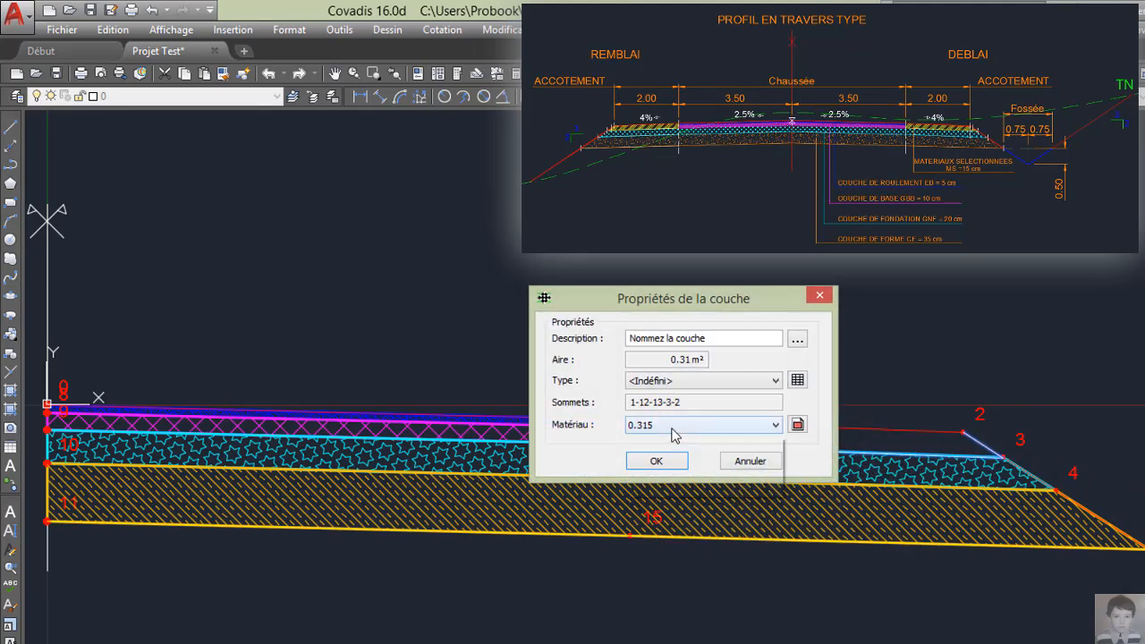
- Set the shoulder layer's material to MS, accept its properties and finish the layer definition
left_click(674, 425)
scroll(672, 435, "down", 10)
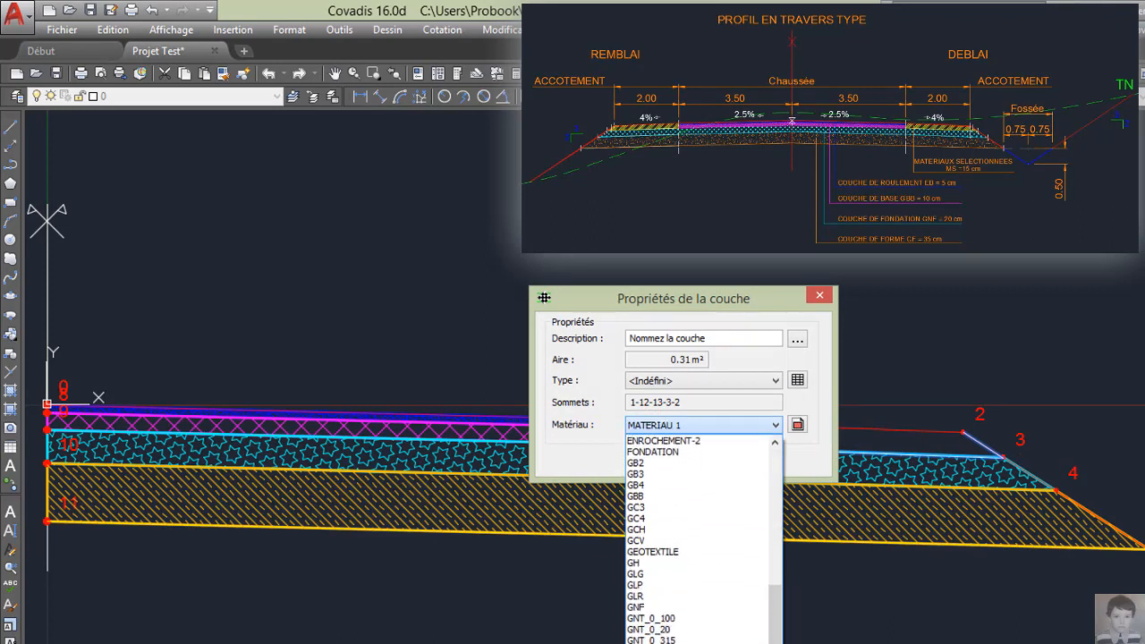
left_click(673, 536)
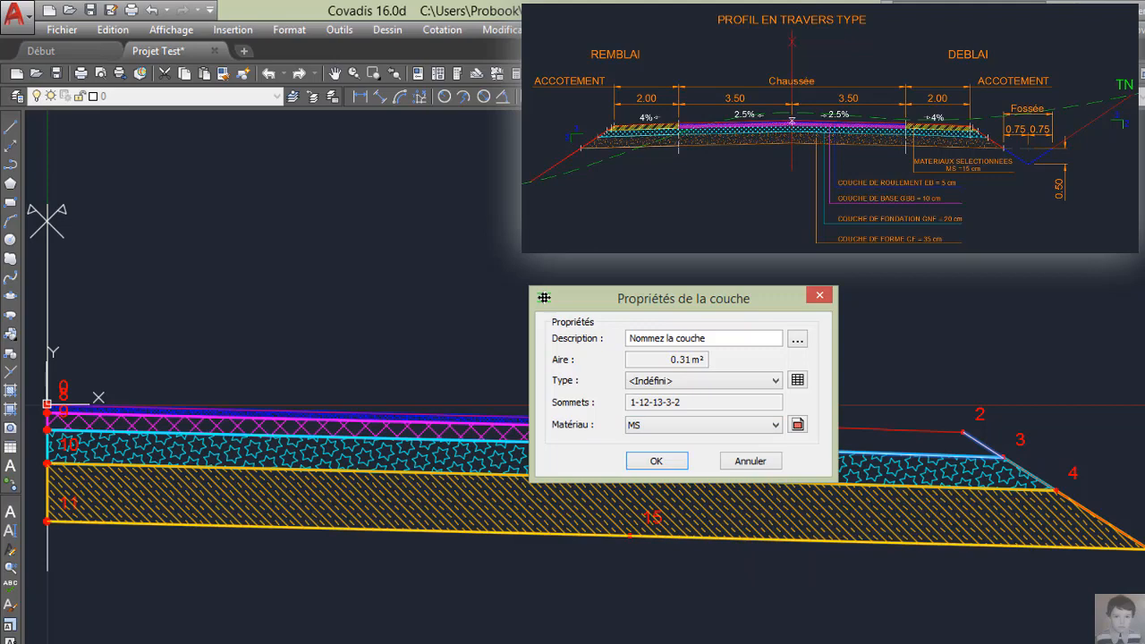
left_click(657, 461)
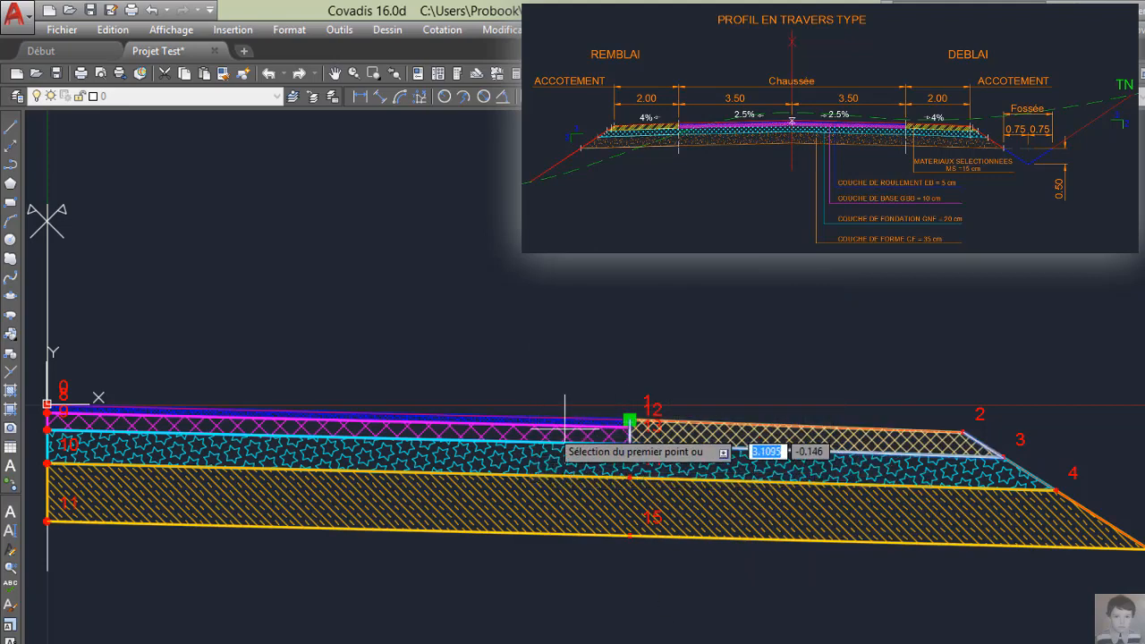
right_click(475, 380)
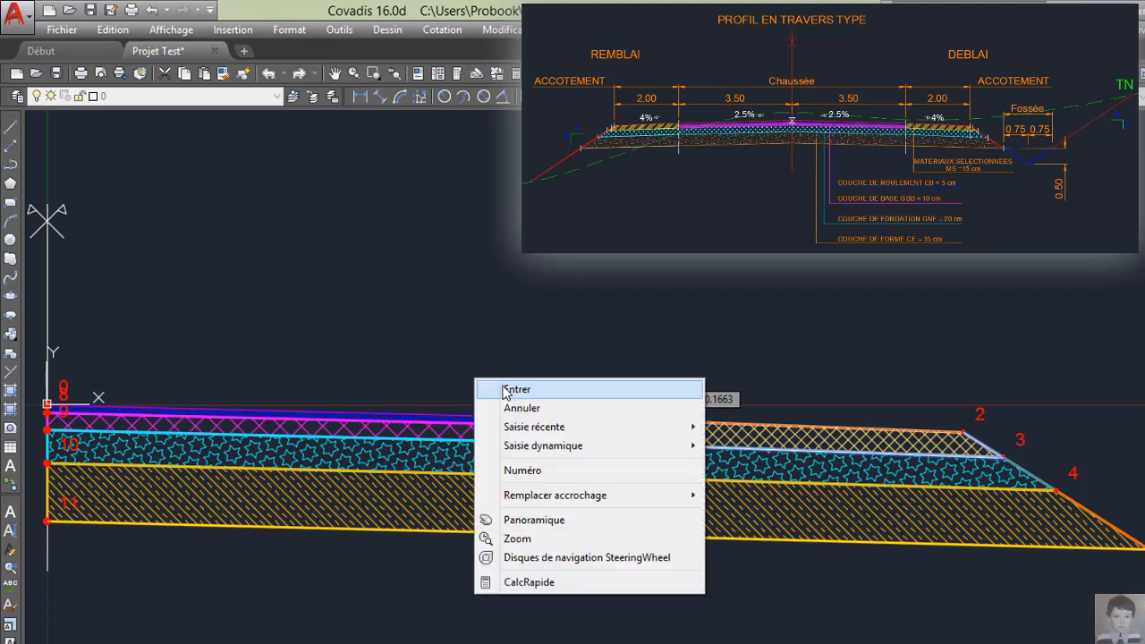
left_click(506, 392)
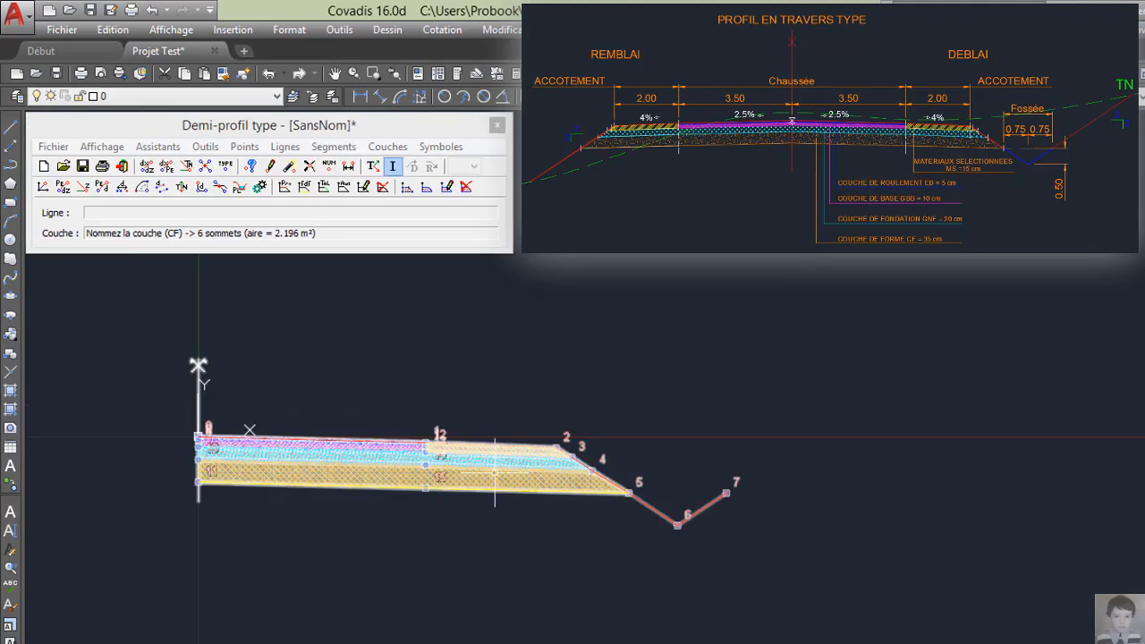
- Create a test point on point 7 at the ditch's outer edge, with X and Z offsets of 0
scroll(756, 505, "up", 2)
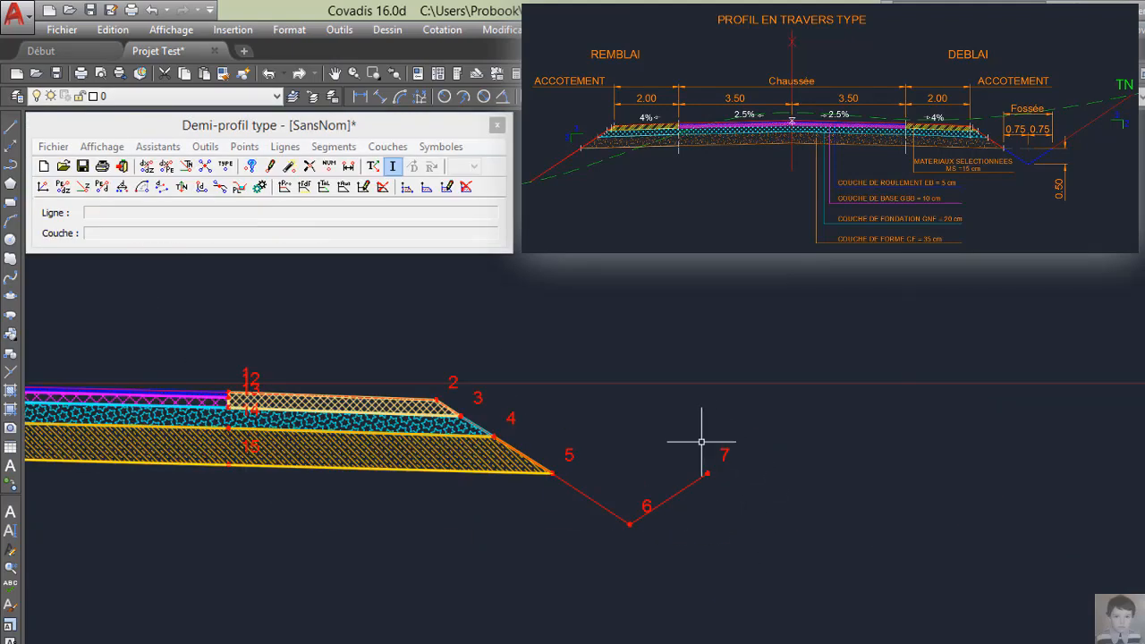
scroll(701, 441, "up", 2)
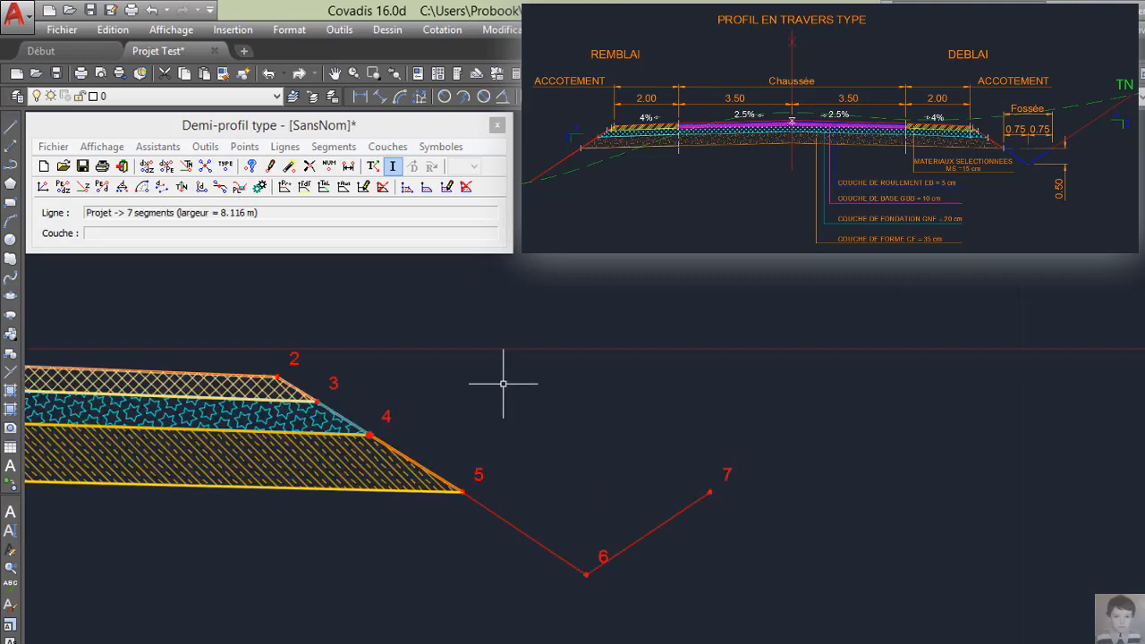
left_click(374, 167)
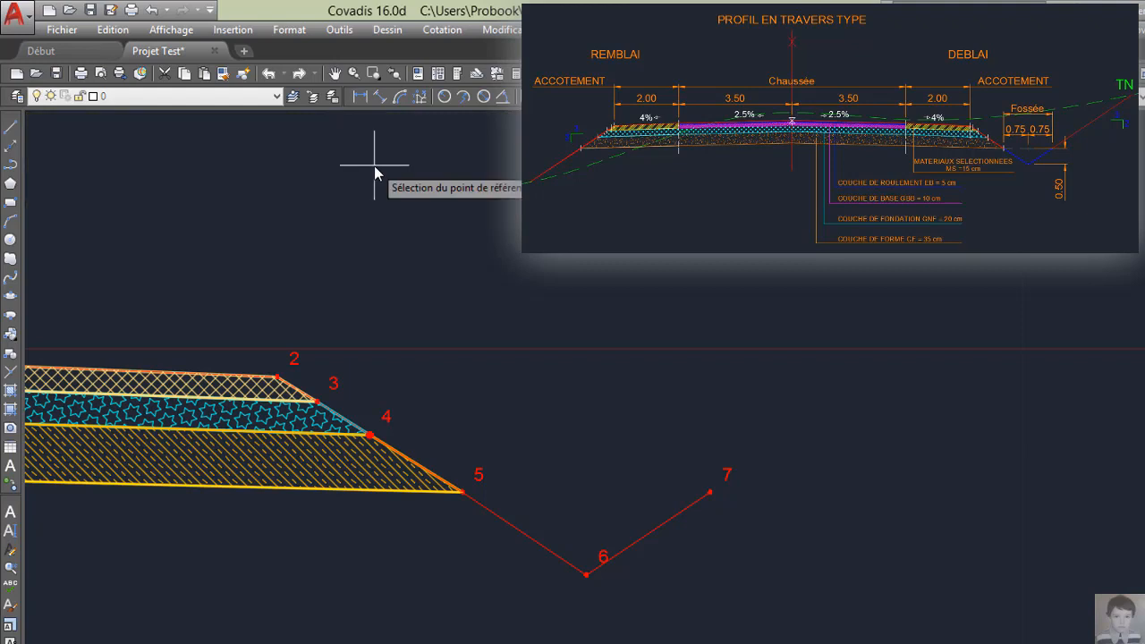
left_click(714, 492)
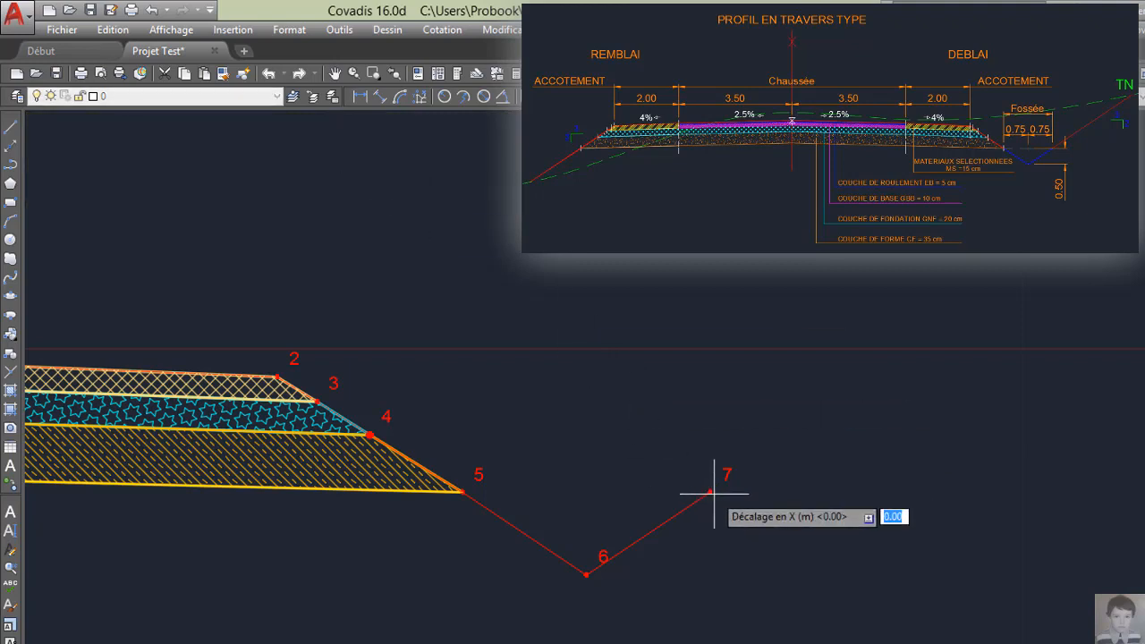
key("Return")
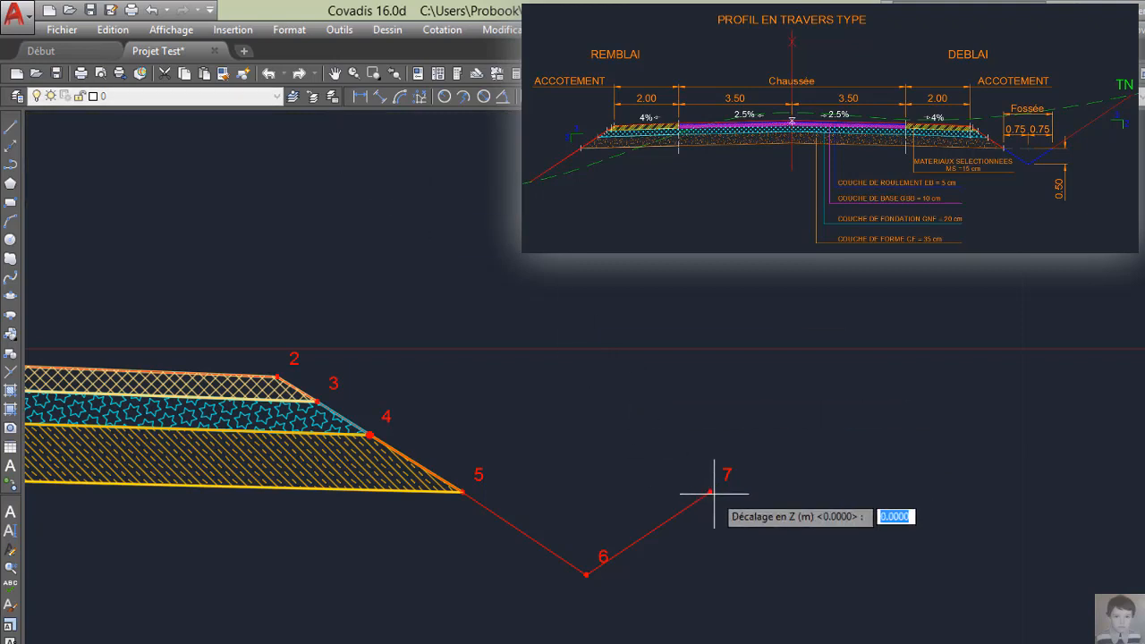
key("Return")
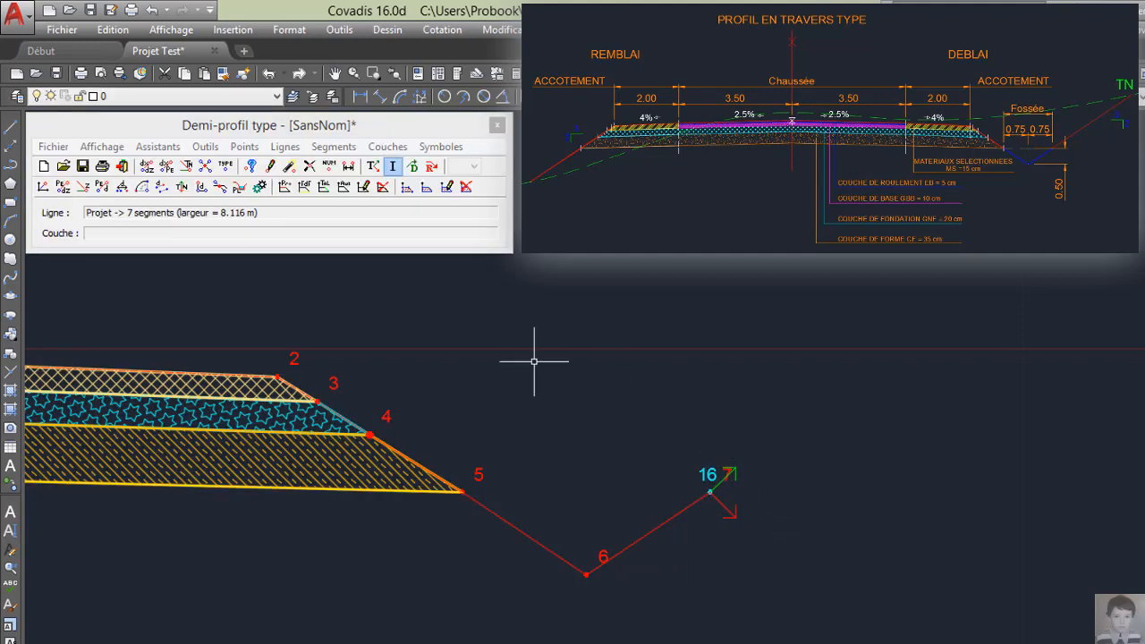
left_click(245, 146)
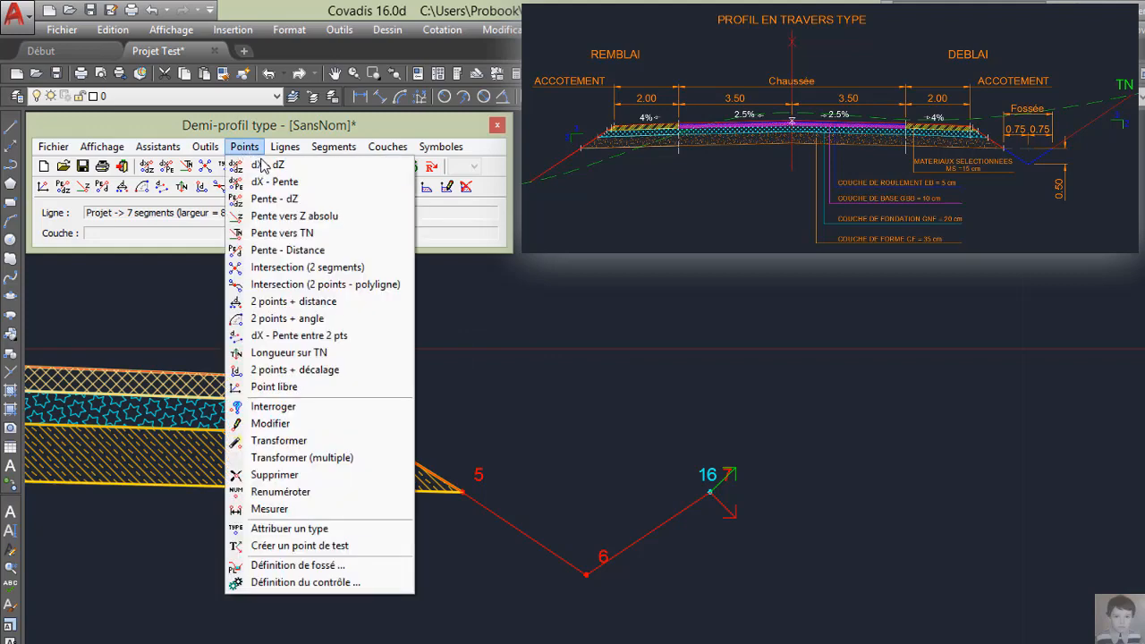
left_click(322, 235)
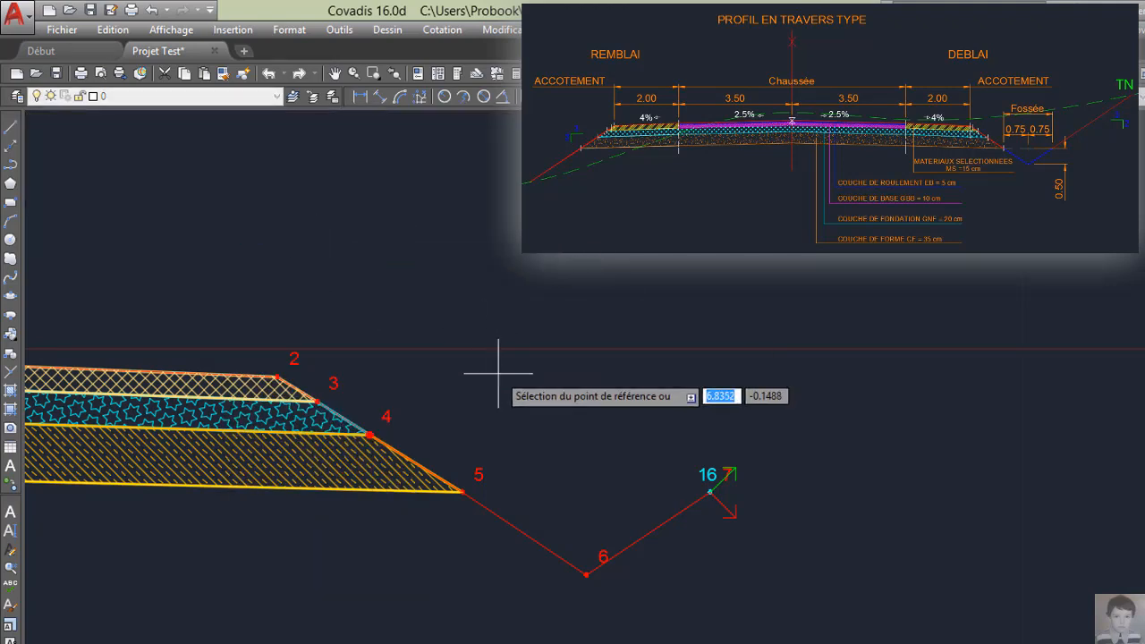
key("Return")
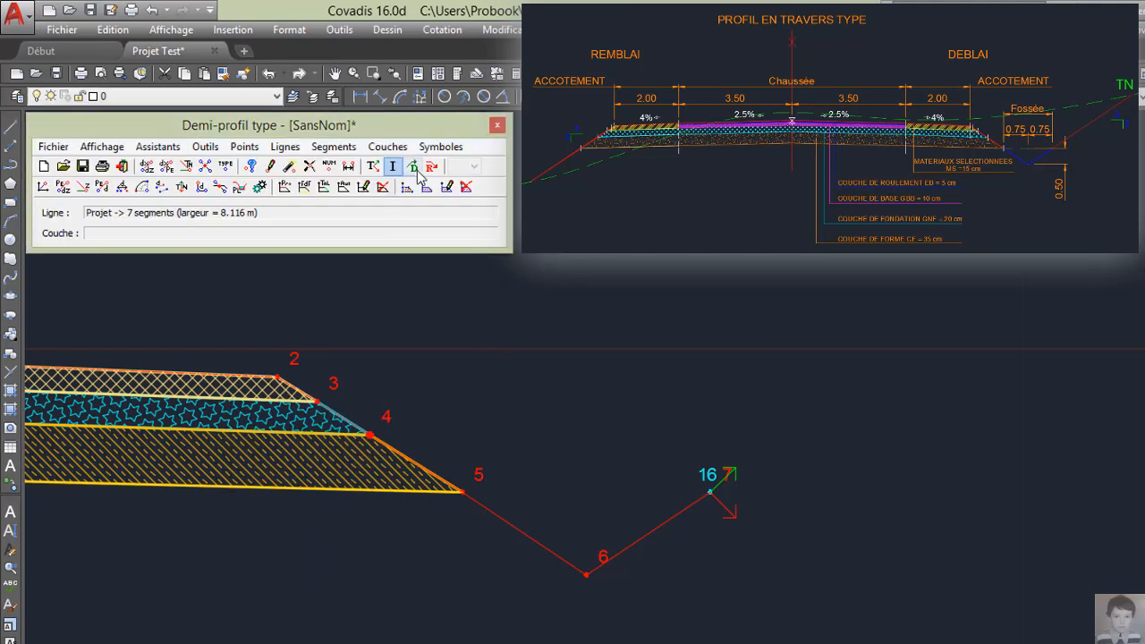
- Under the cut (déblai) branch of test point 16, add a slope-to-terrain (Pente vers TN) point from point 7 with a positive 3/2 slope
left_click(413, 168)
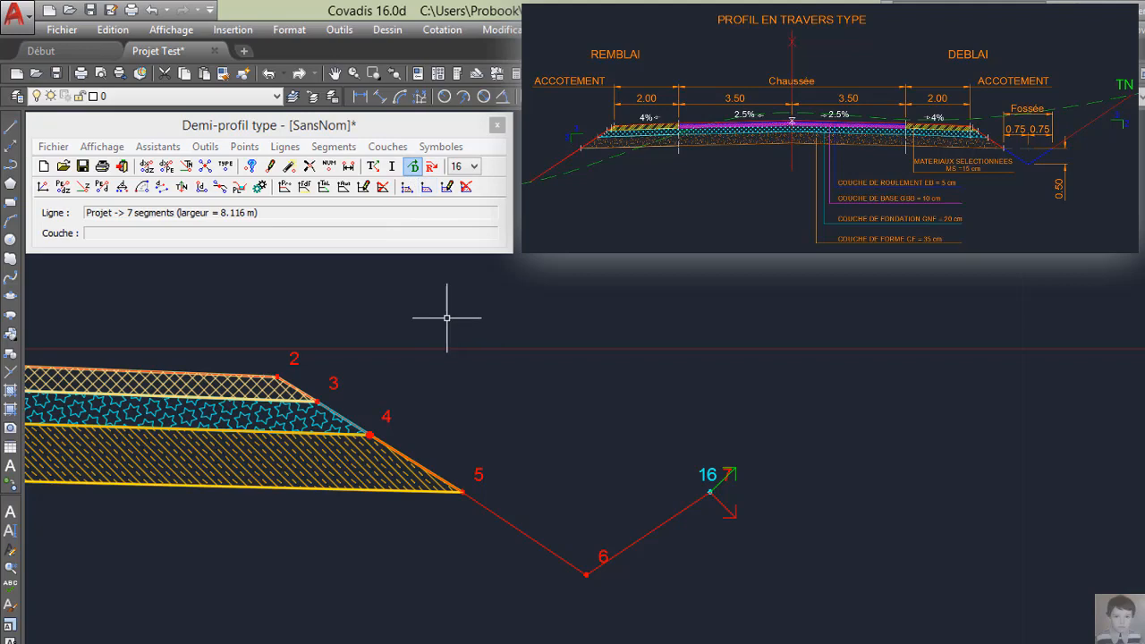
left_click(244, 147)
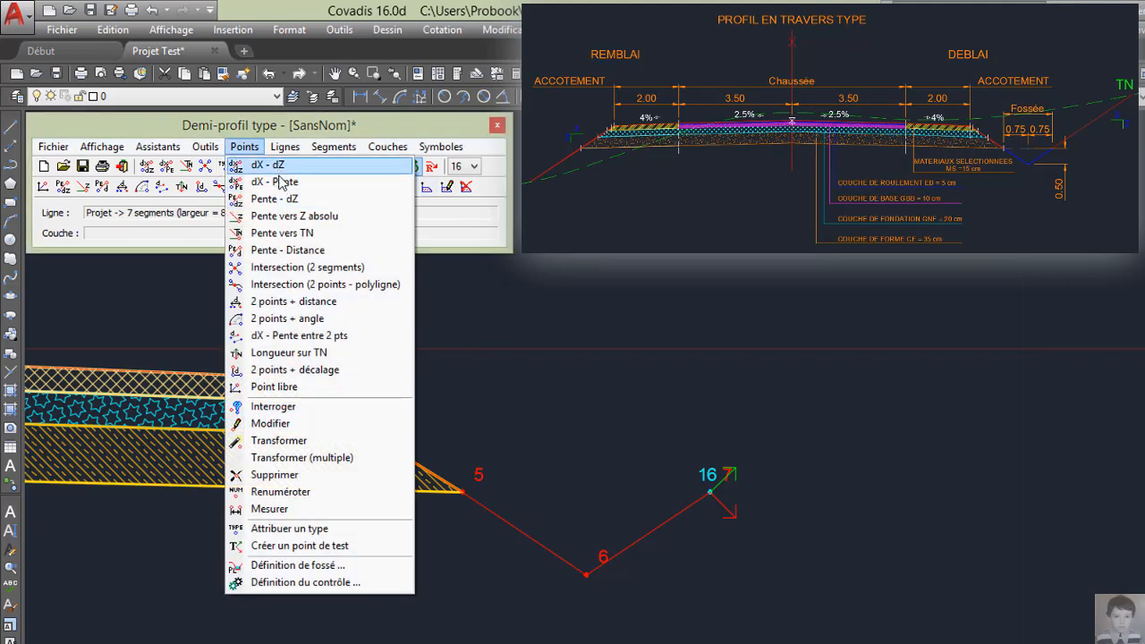
left_click(308, 235)
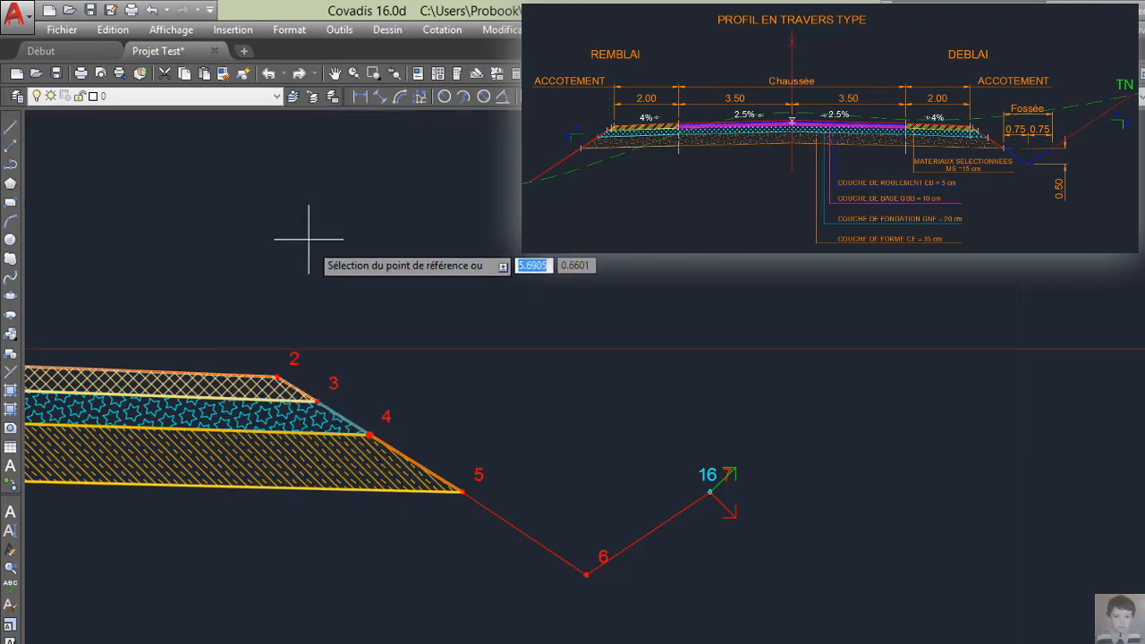
left_click(710, 492)
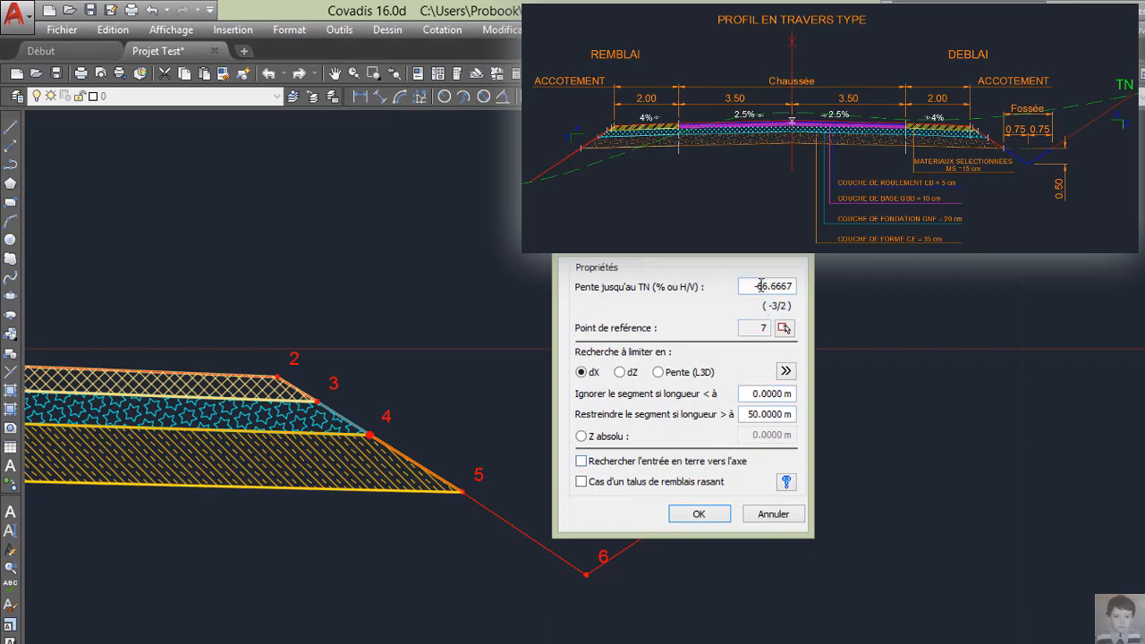
left_click_drag(761, 285, 740, 285)
left_click(711, 517)
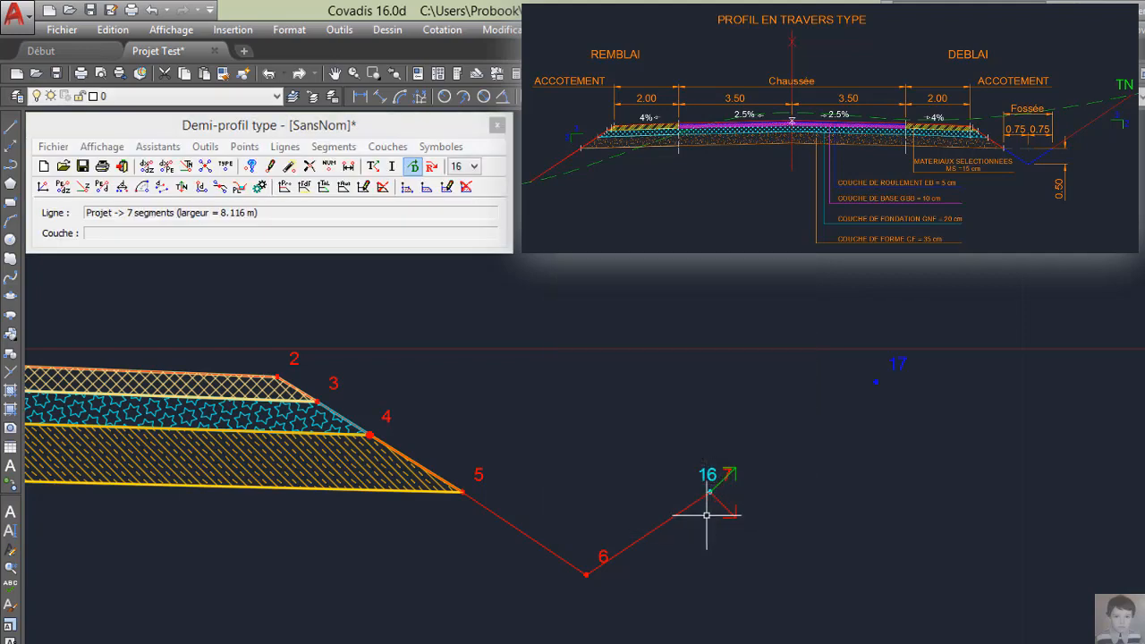
- Under the fill (remblai) branch of test point 16, add a slope-to-terrain point from point 7 with a slope of -66.6667 %
left_click(430, 172)
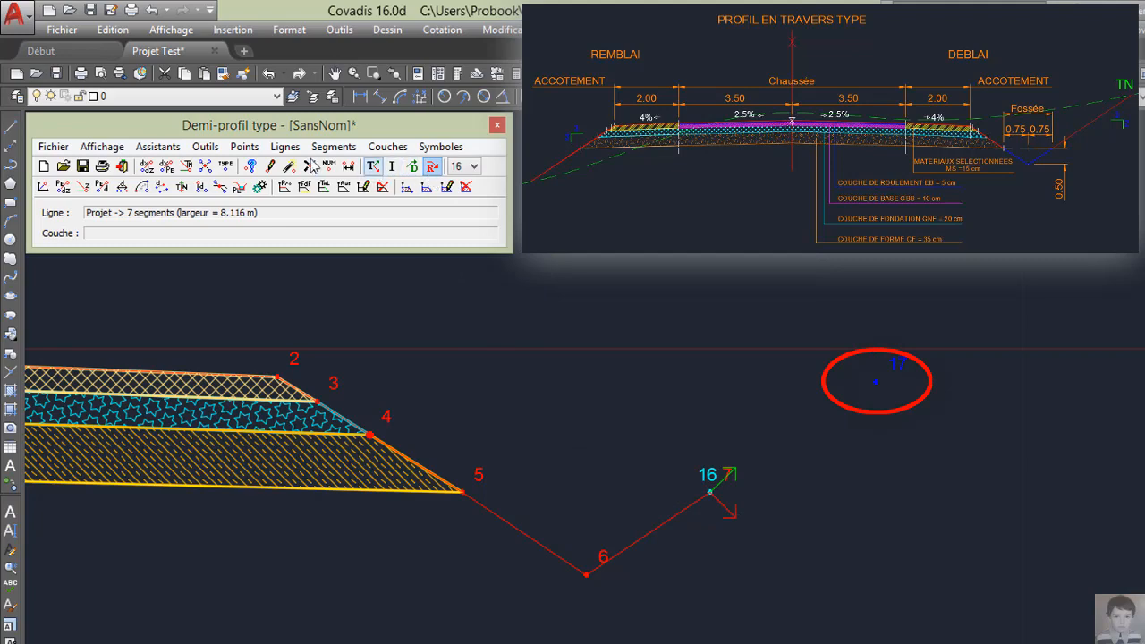
left_click(244, 146)
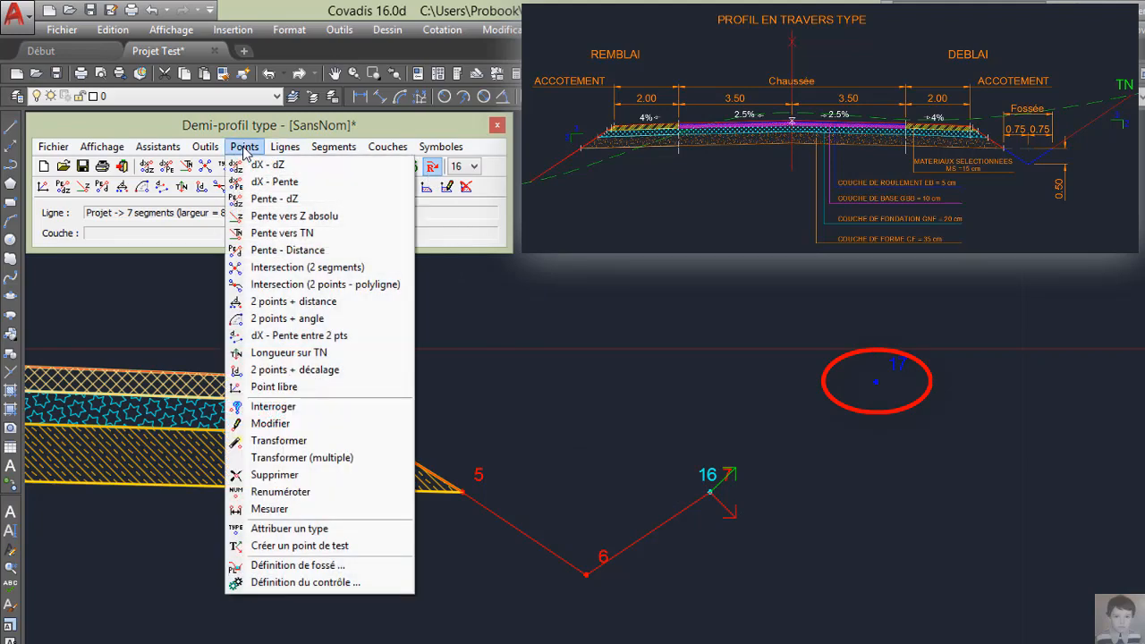
left_click(299, 234)
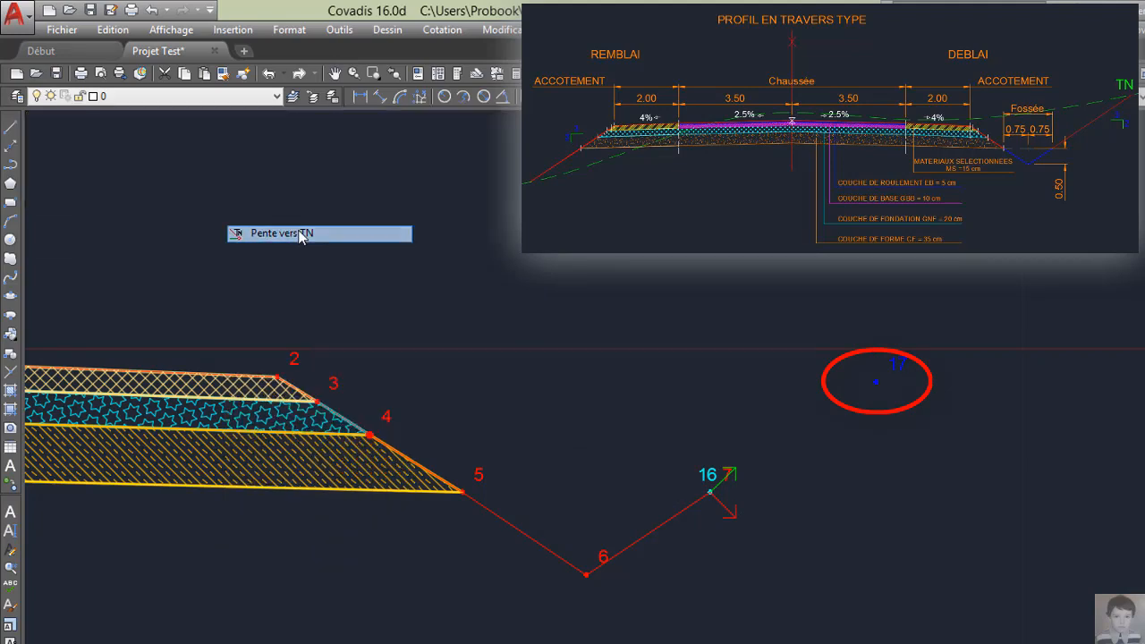
left_click(709, 492)
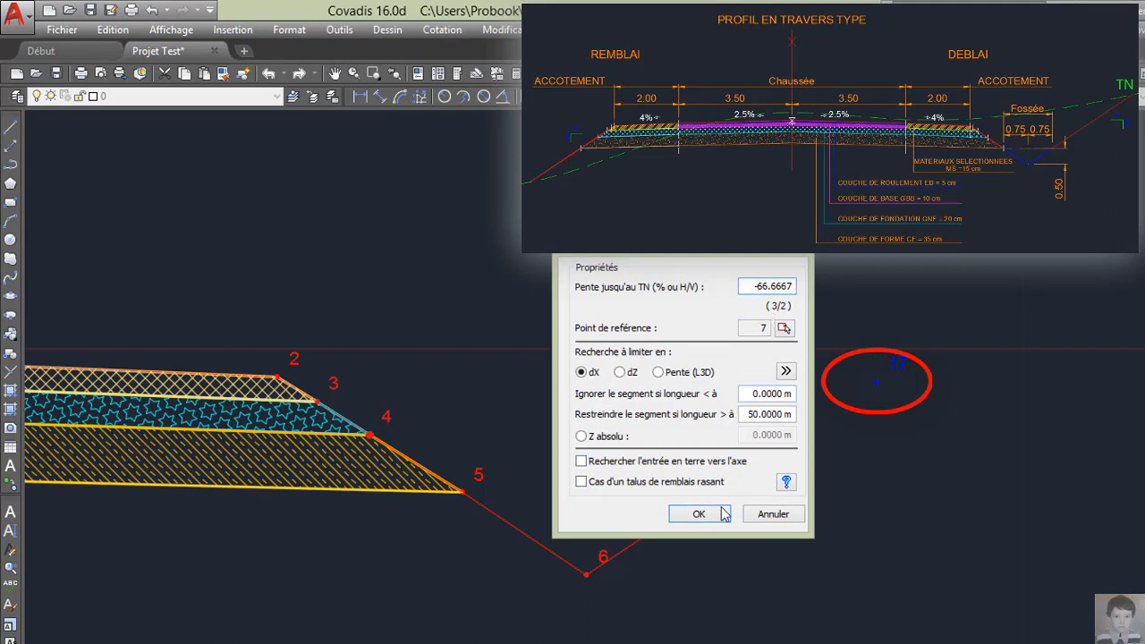
left_click(700, 514)
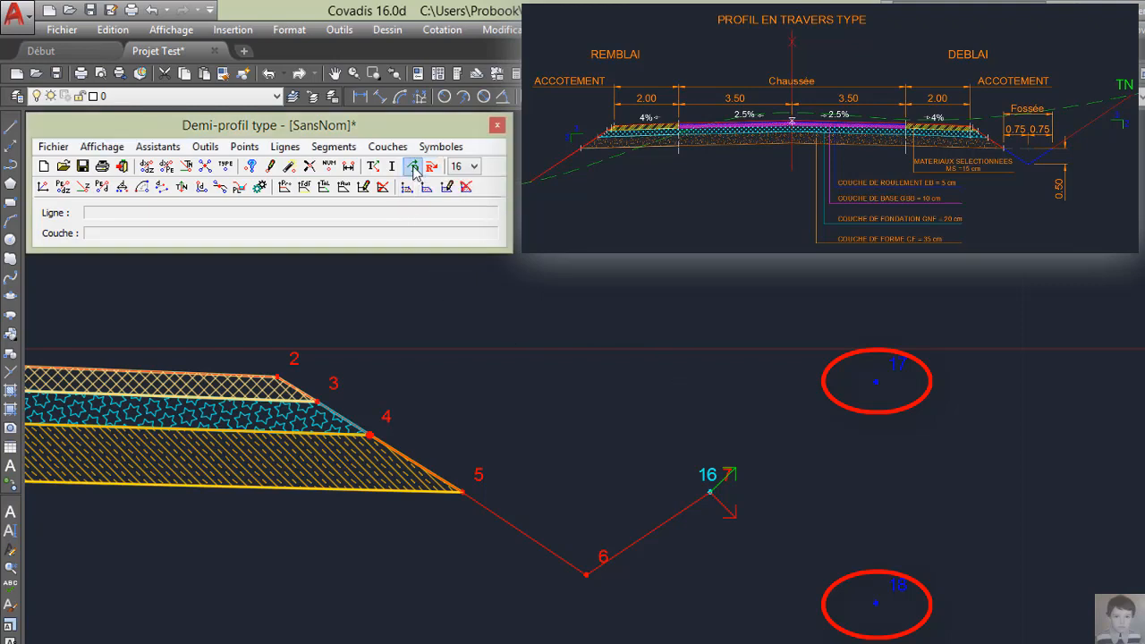
- In the cut branch, draw a green Talus line from point 7 up to point 17
left_click(285, 147)
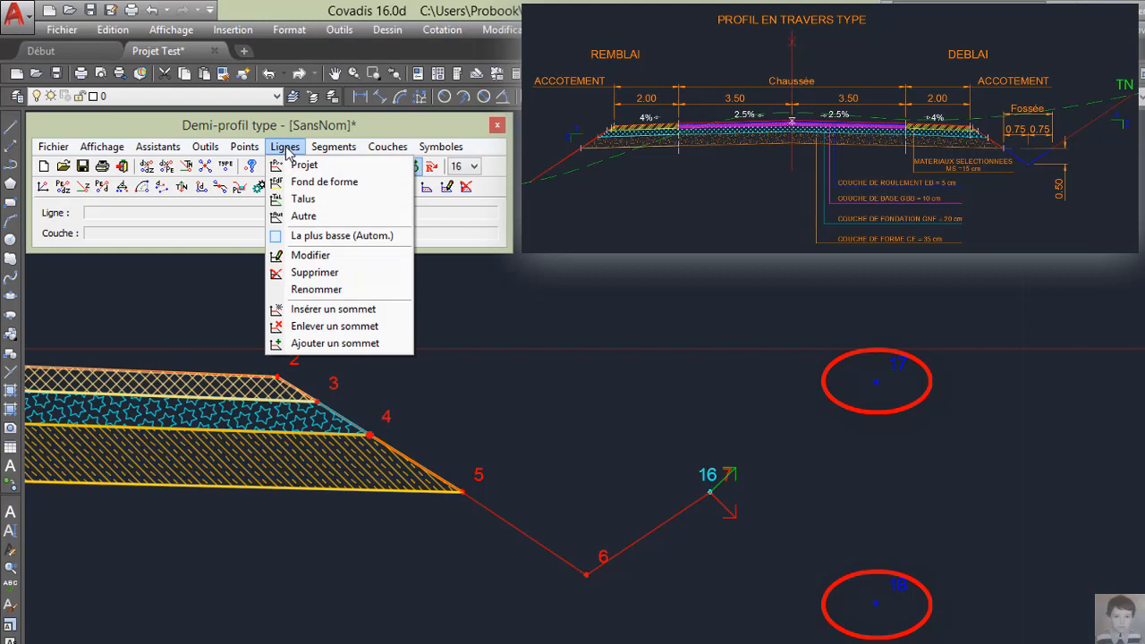
left_click(358, 201)
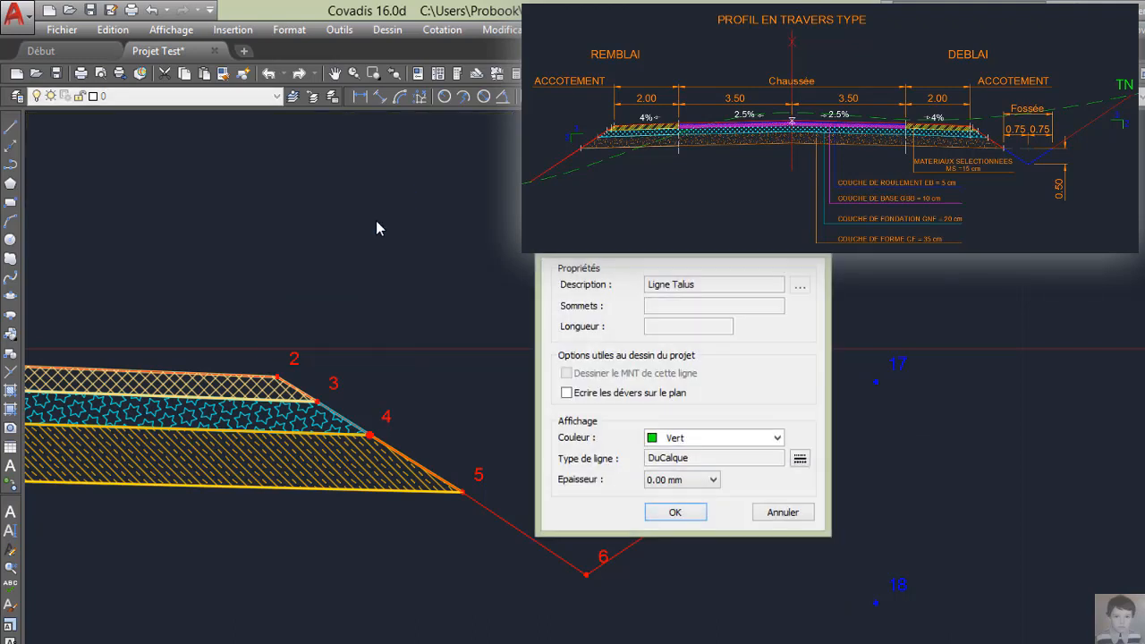
left_click(686, 516)
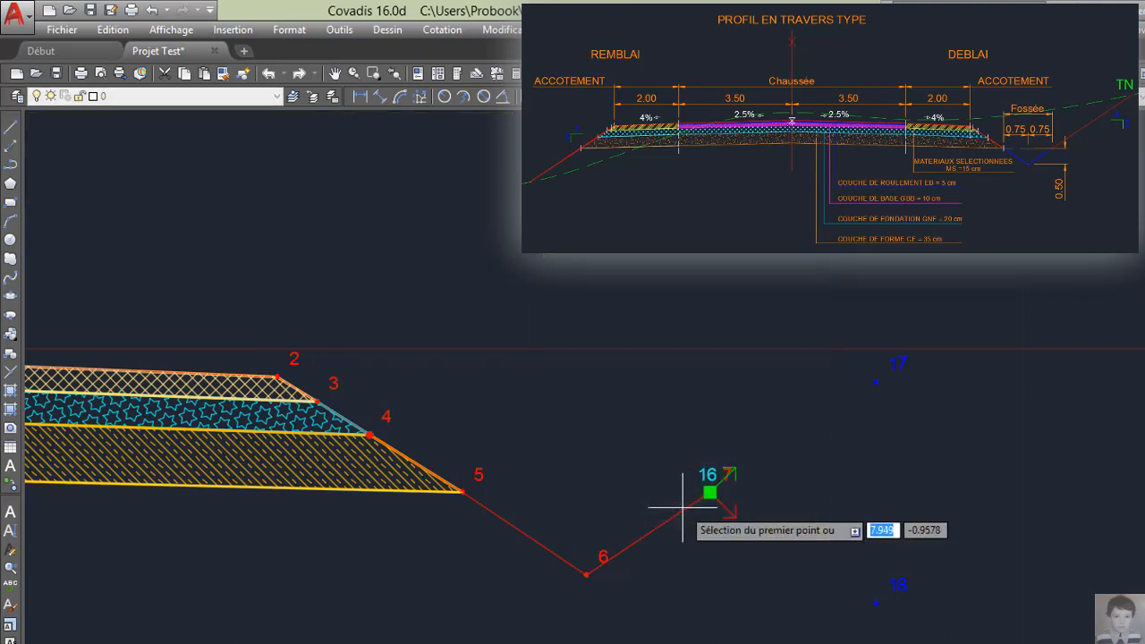
left_click(708, 489)
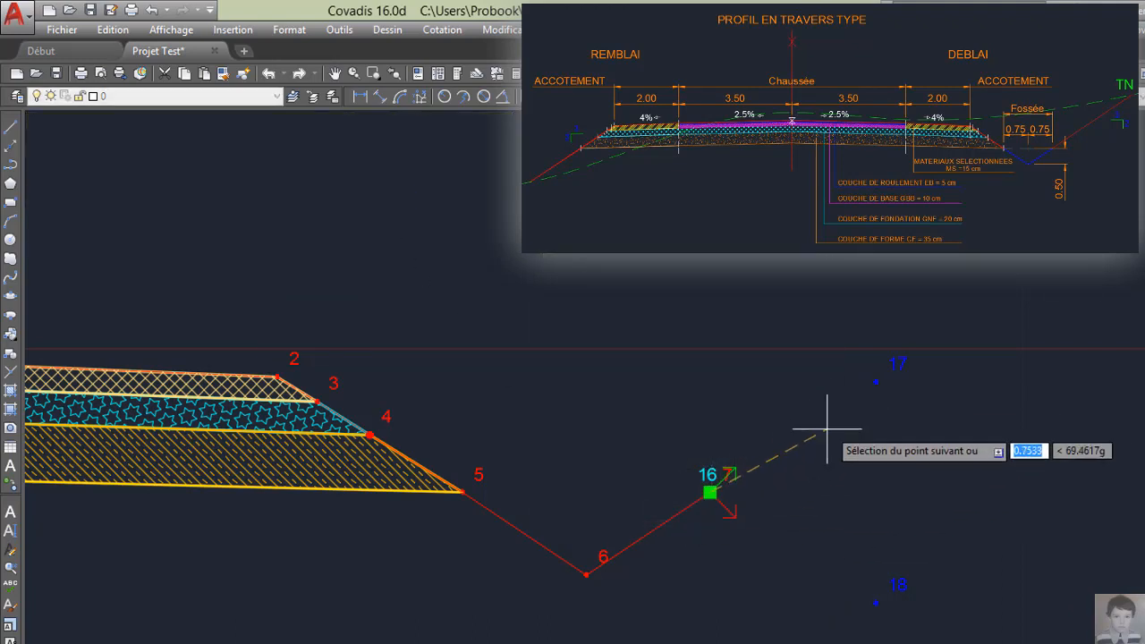
left_click(875, 382)
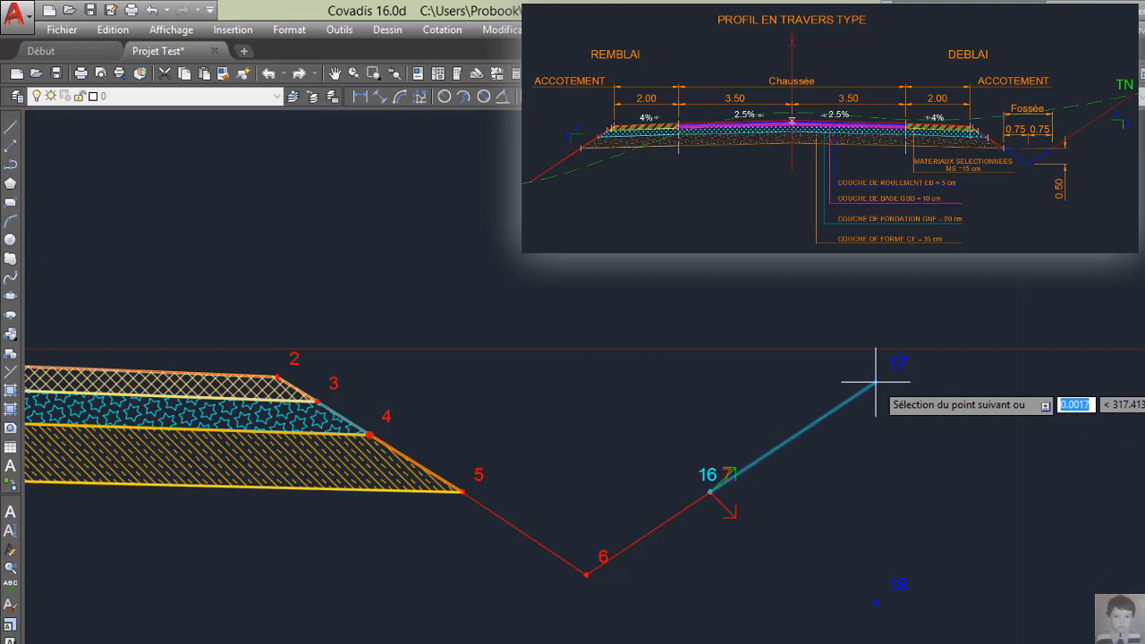
right_click(831, 405)
left_click(866, 415)
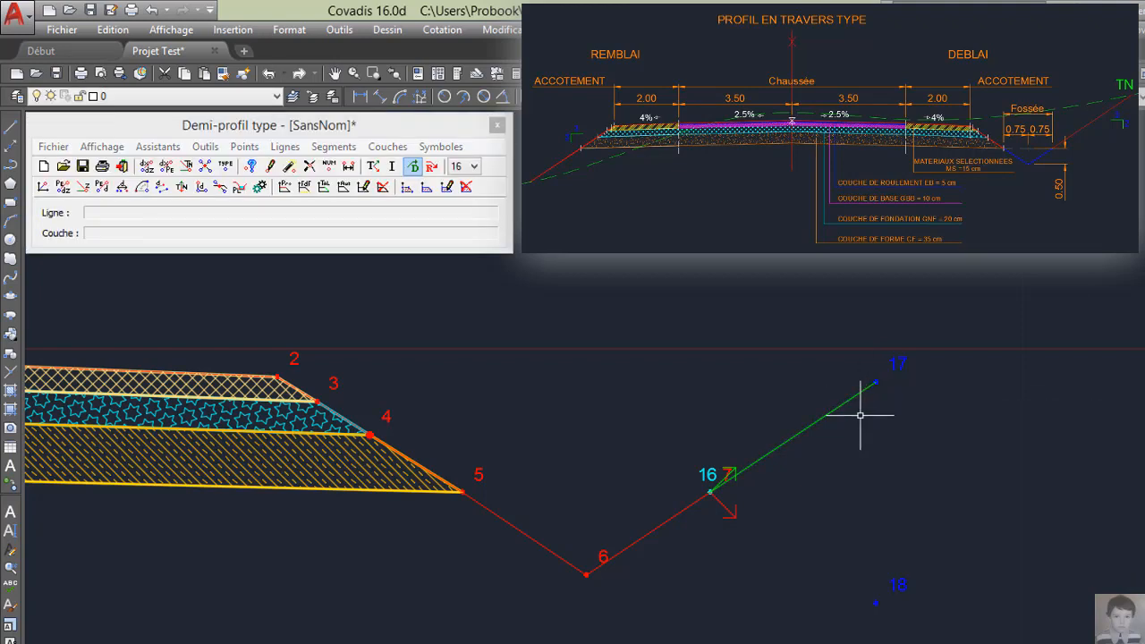
- In the fill branch, draw a Talus line from point 7 down to point 18
left_click(285, 146)
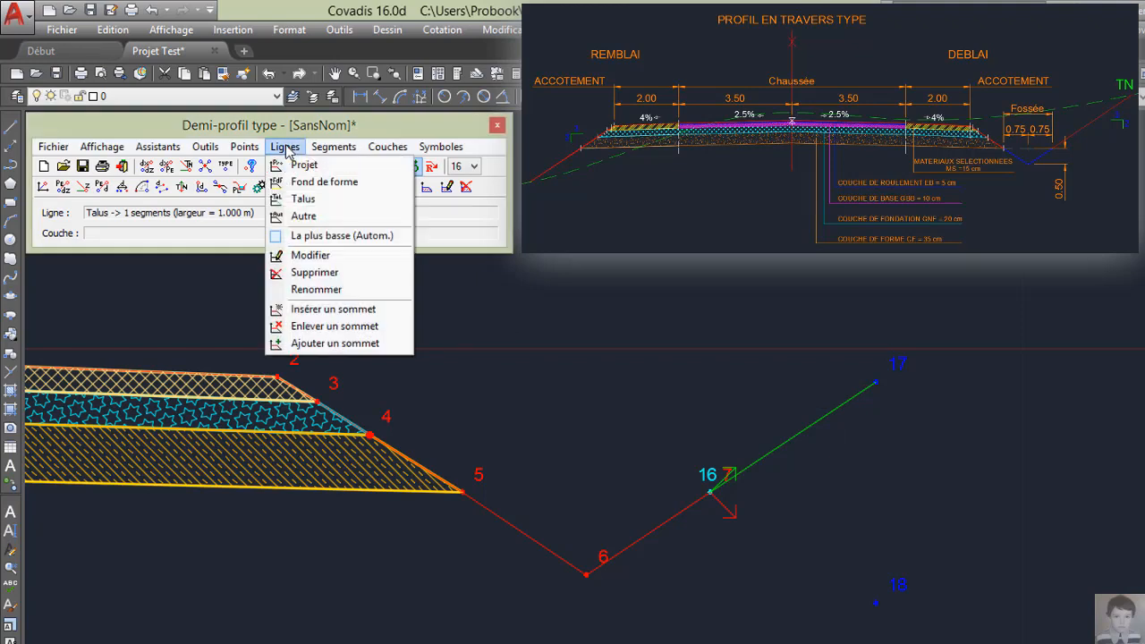
left_click(371, 206)
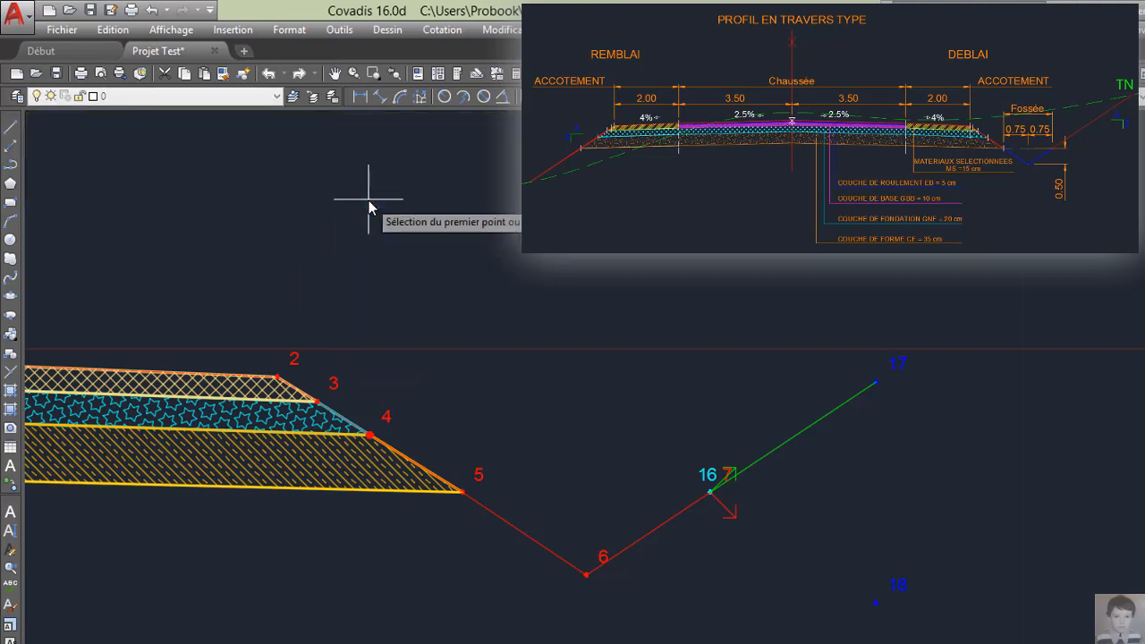
left_click(713, 503)
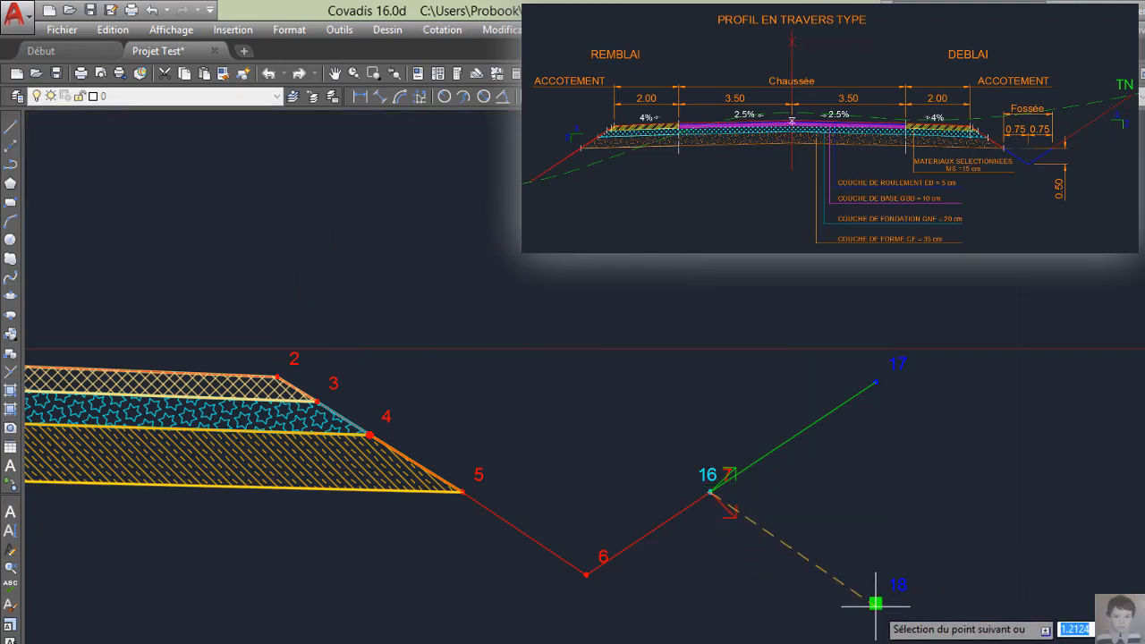
left_click(875, 604)
right_click(875, 604)
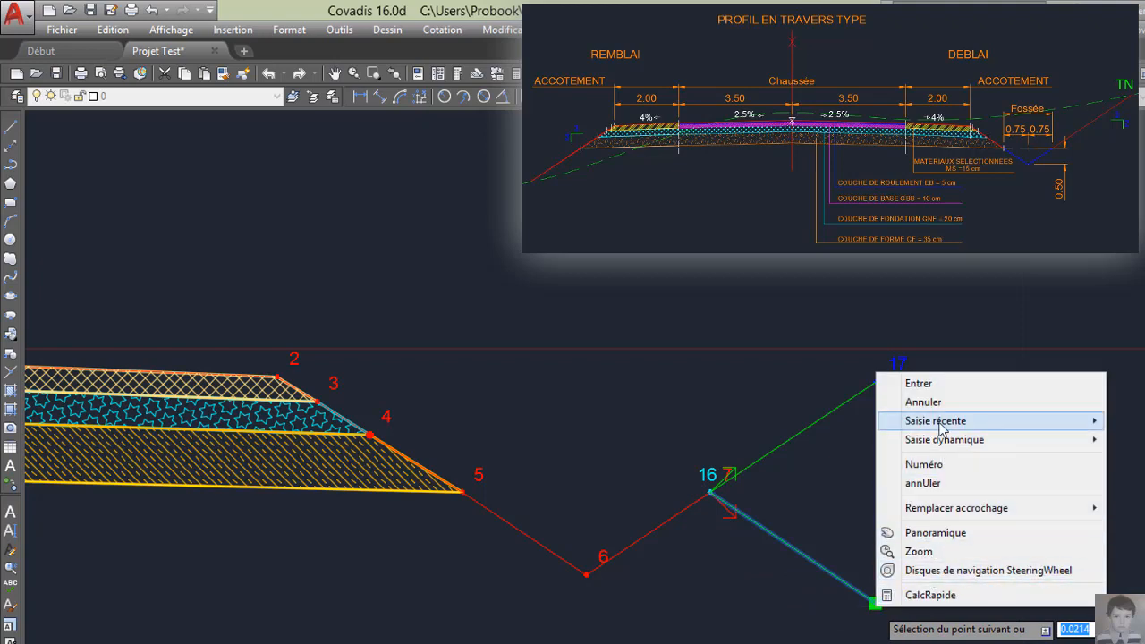
left_click(952, 396)
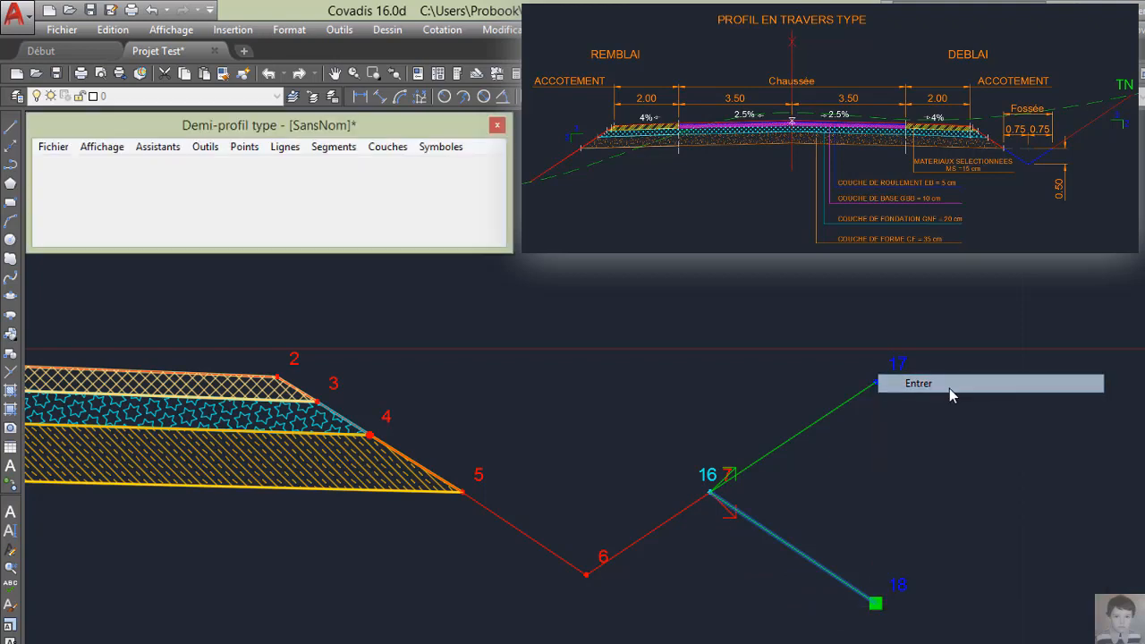
- Finish the Talus line to point 18 and switch between cut and fill display to check which branch each slope segment belongs to
right_click(949, 387)
left_click(951, 339)
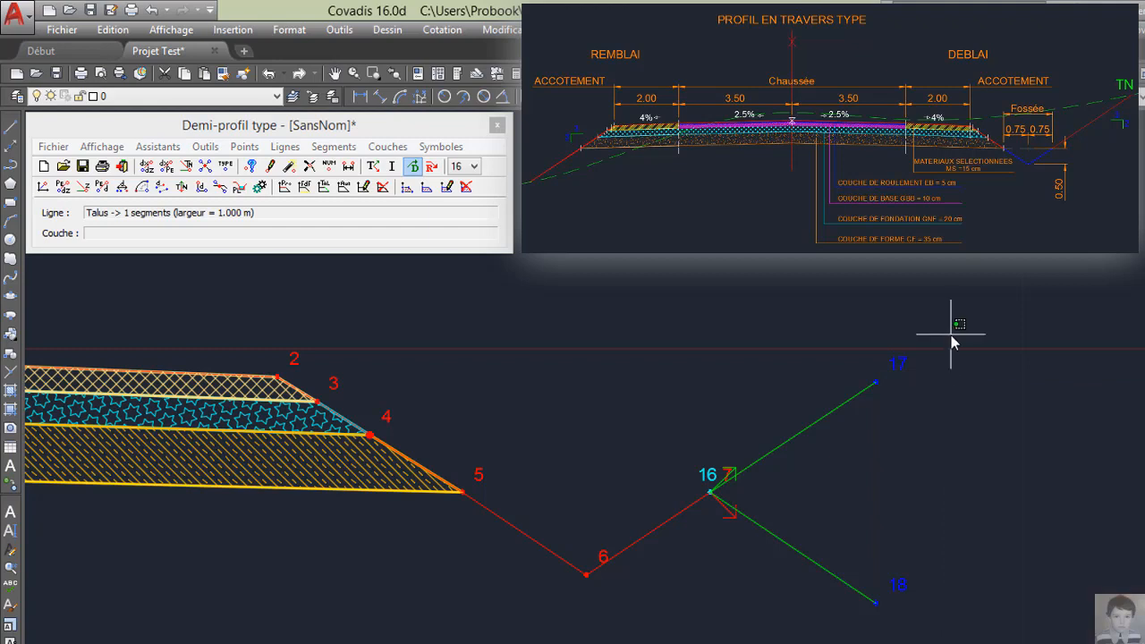
left_click(953, 332)
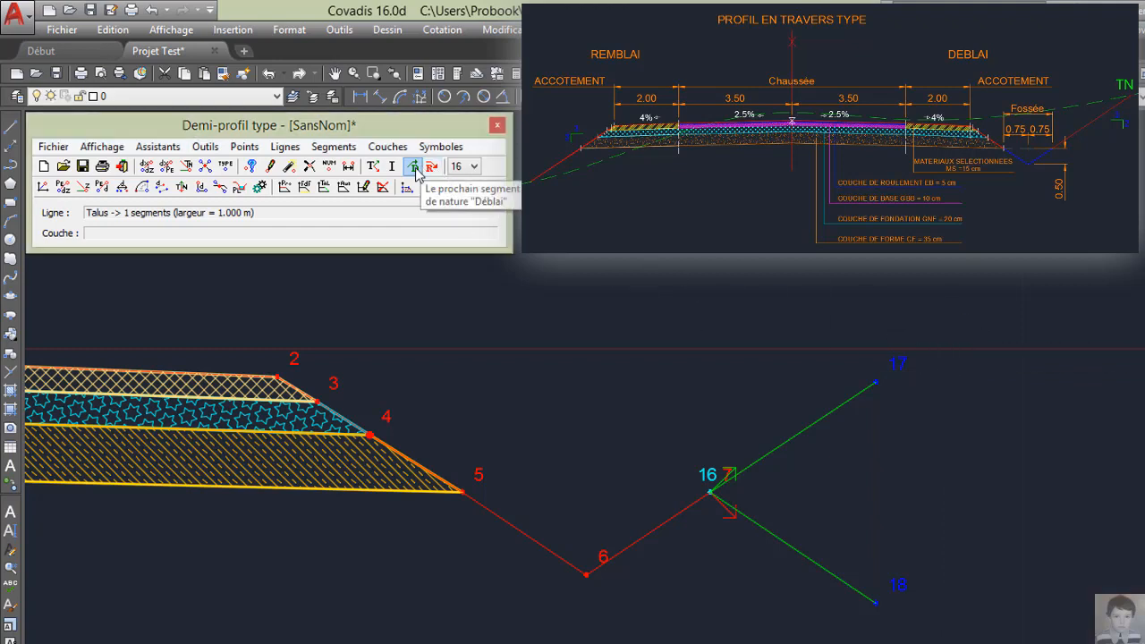
left_click(416, 170)
left_click(432, 169)
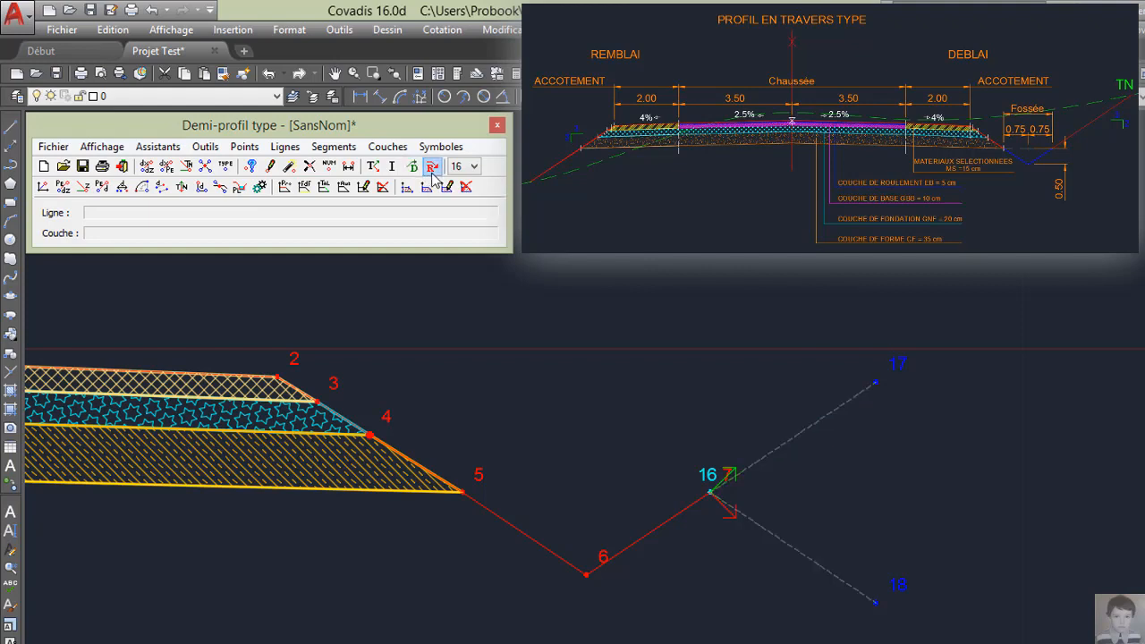
left_click(414, 170)
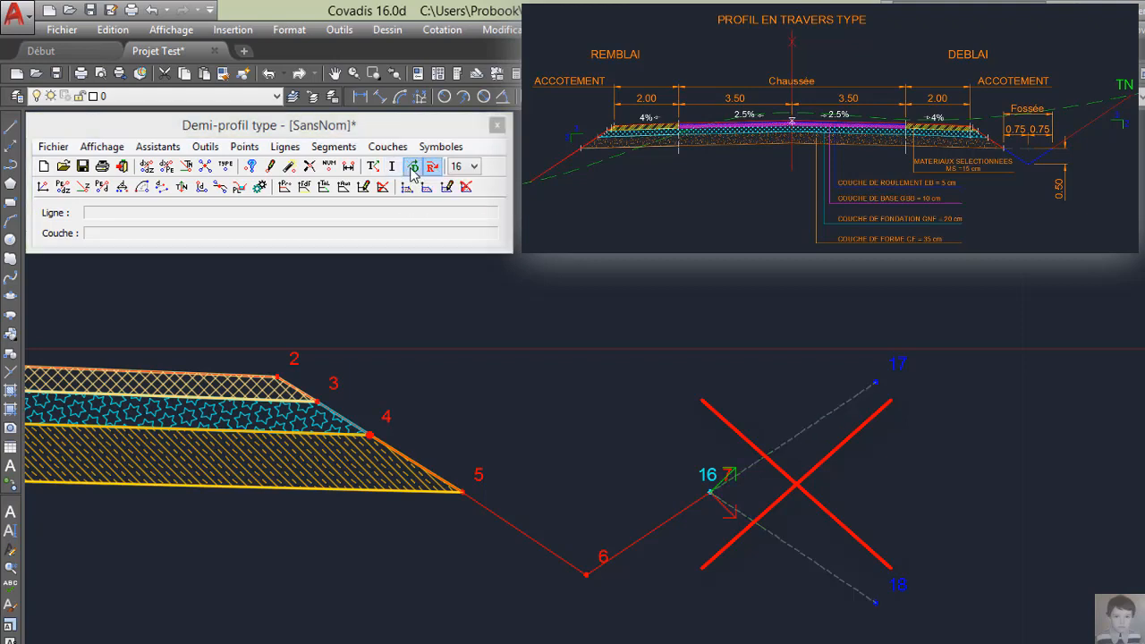
- Delete the Talus line running from point 7, together with the orphan slope-to-terrain points 17 and 18
left_click(285, 146)
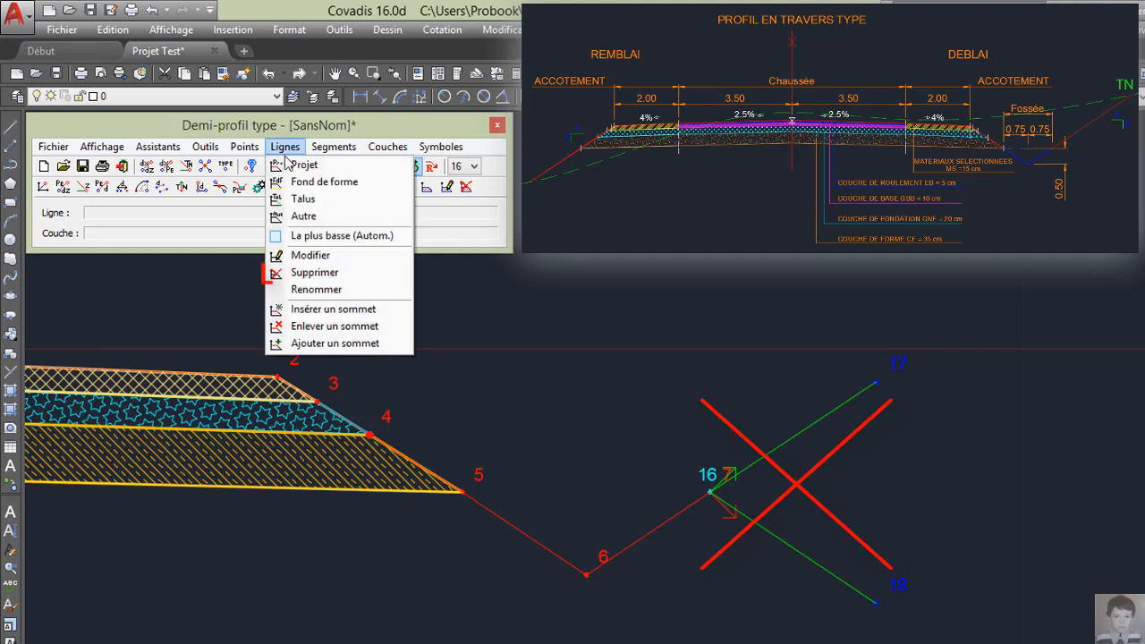
left_click(313, 272)
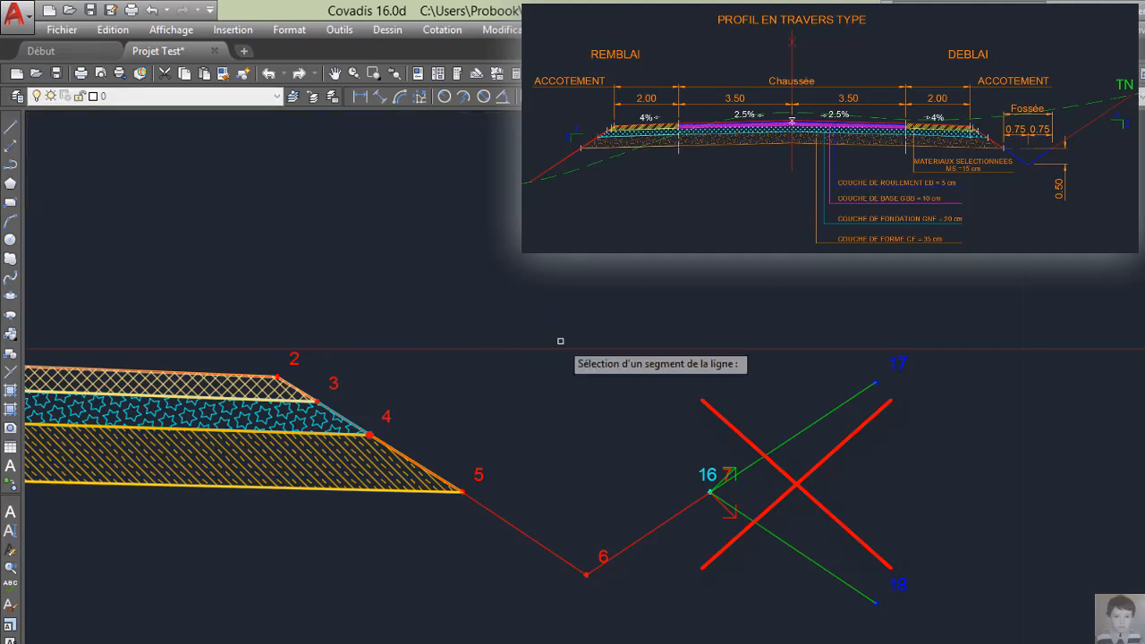
left_click(787, 440)
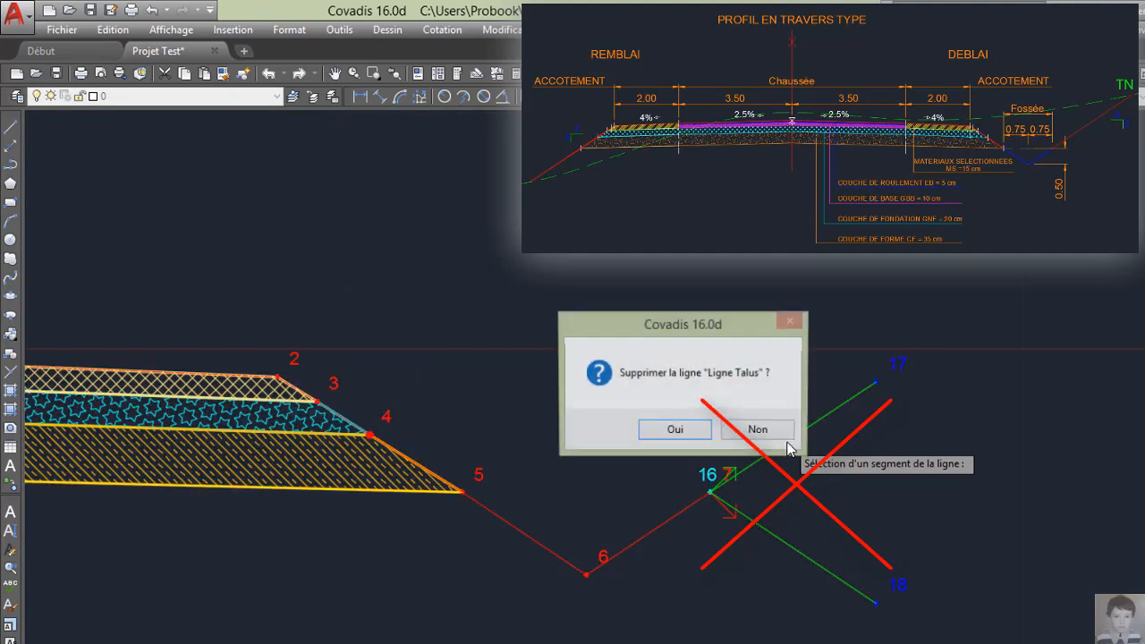
left_click(670, 430)
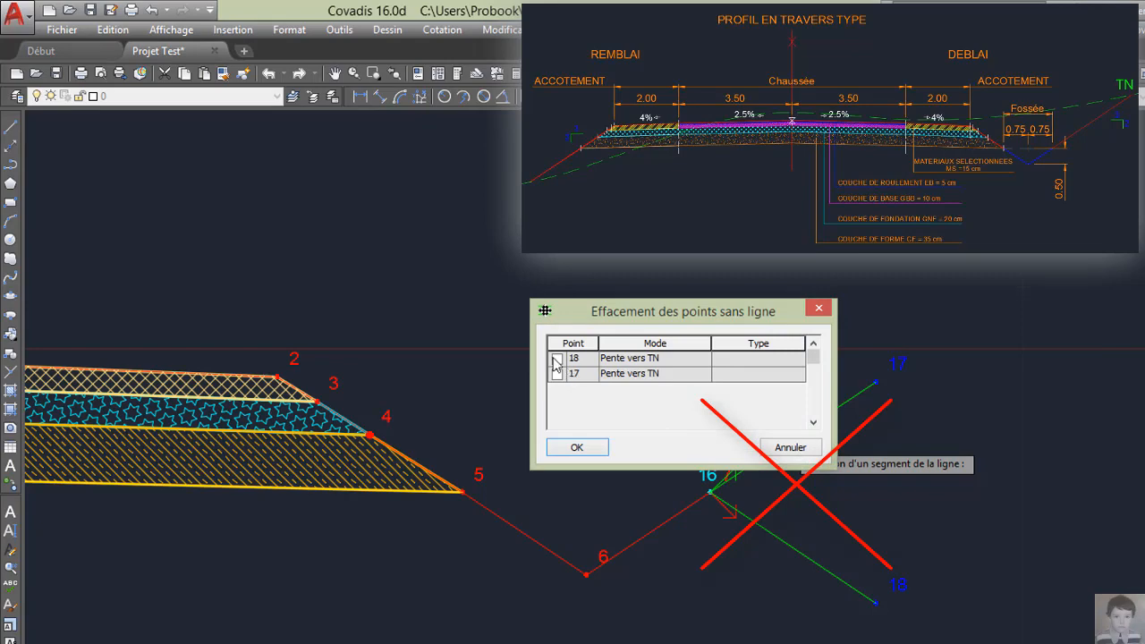
left_click(577, 447)
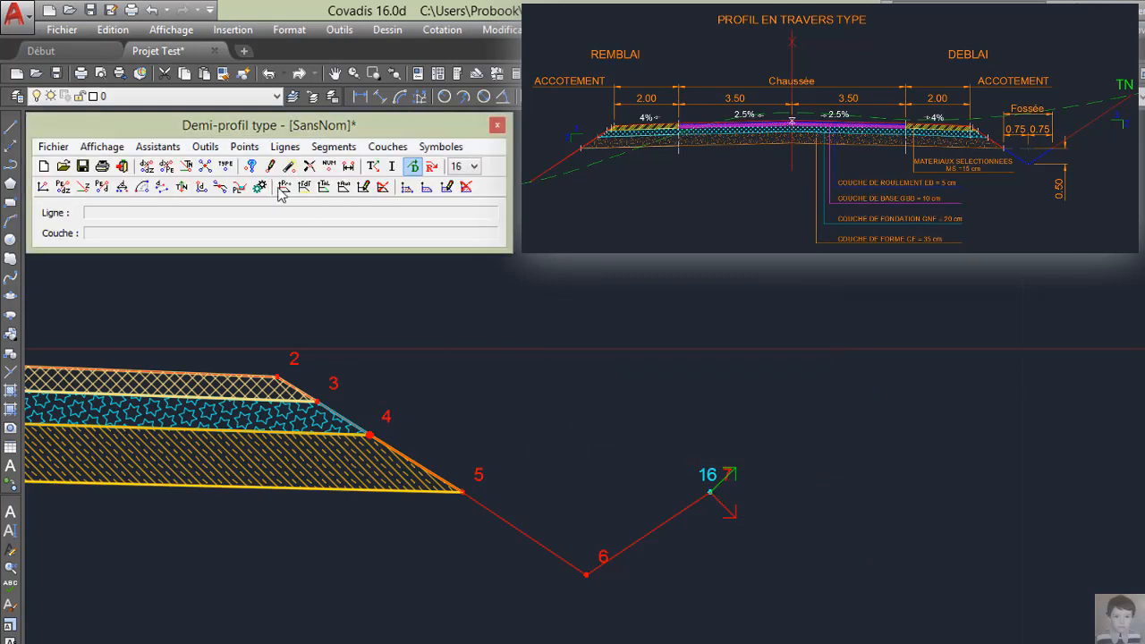
- In the cut (déblai) branch, add a slope-to-terrain (Pente vers TN) point from point 7 with a slope of 66.6667 %
left_click(244, 146)
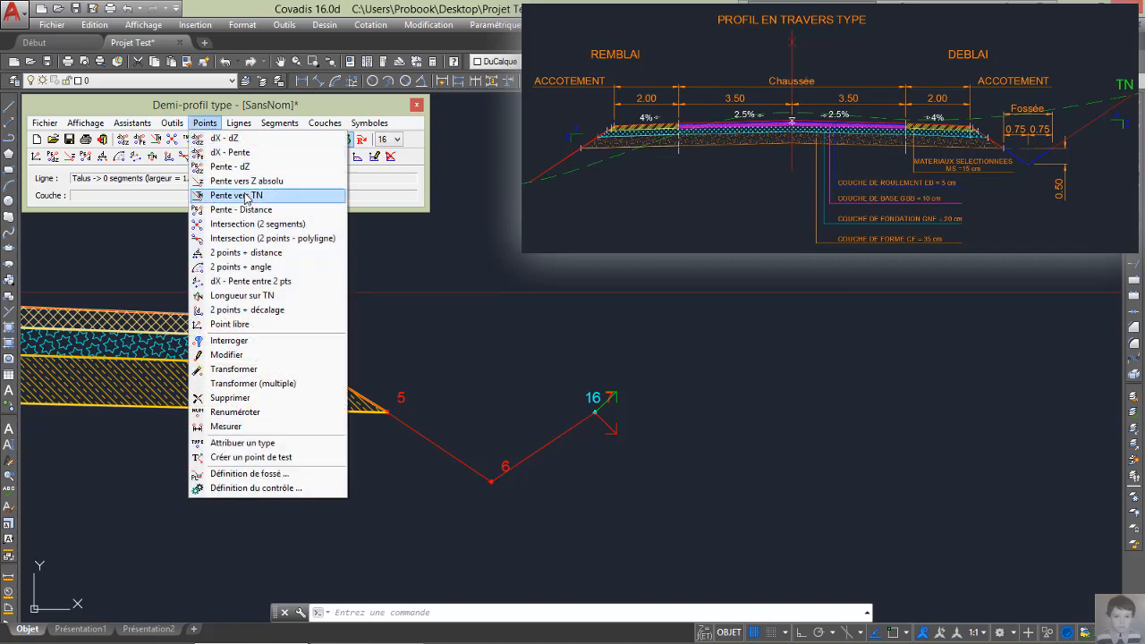
left_click(244, 195)
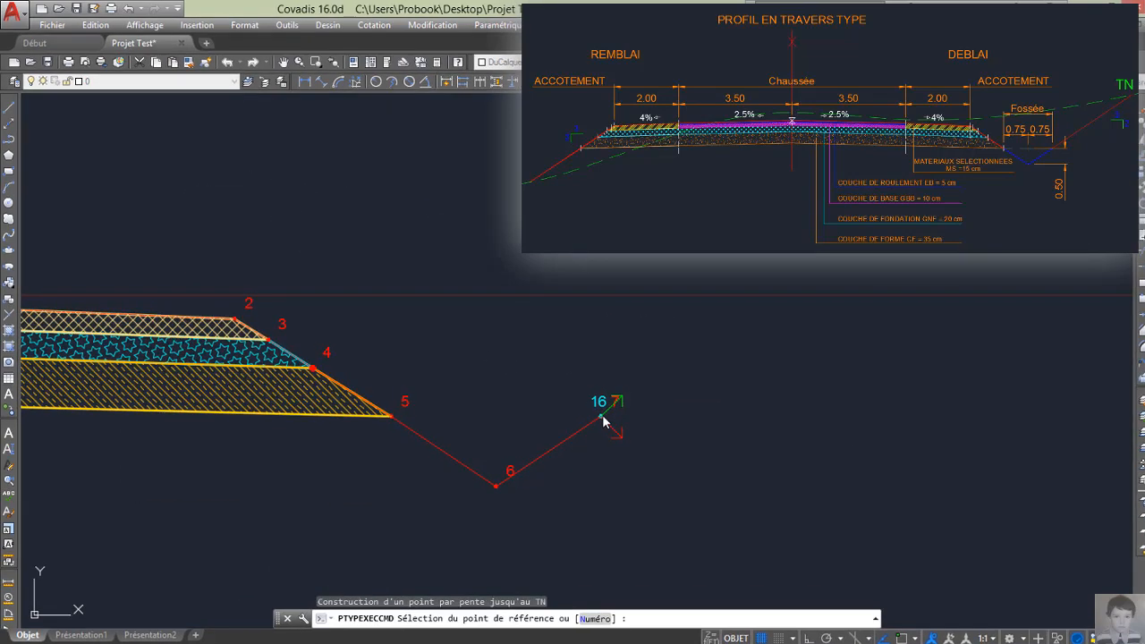
left_click(602, 417)
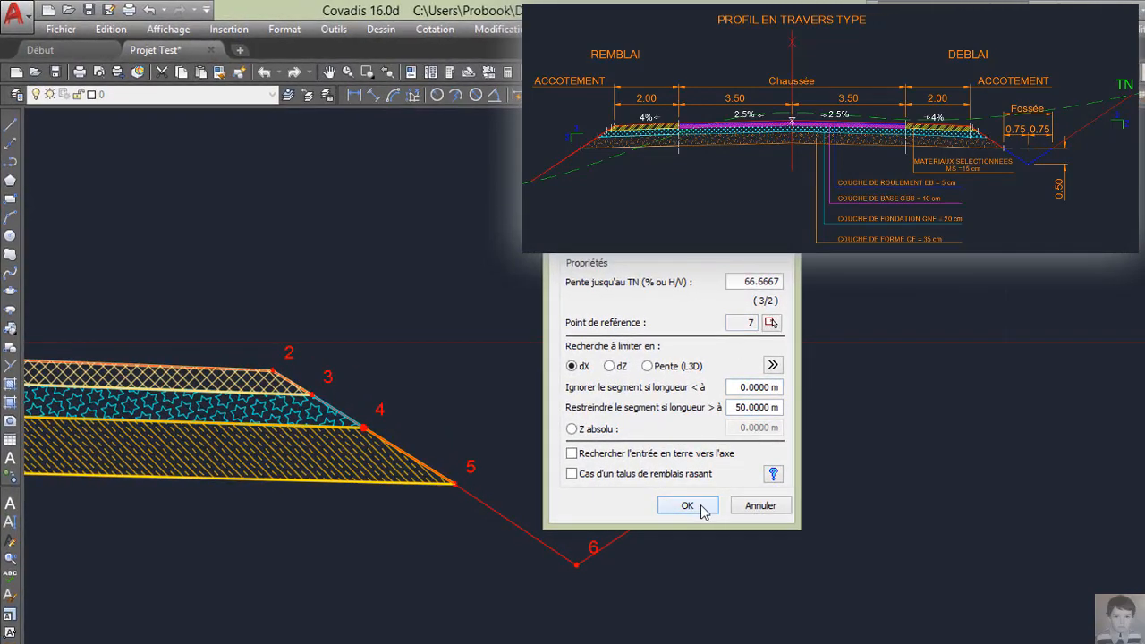
left_click(687, 505)
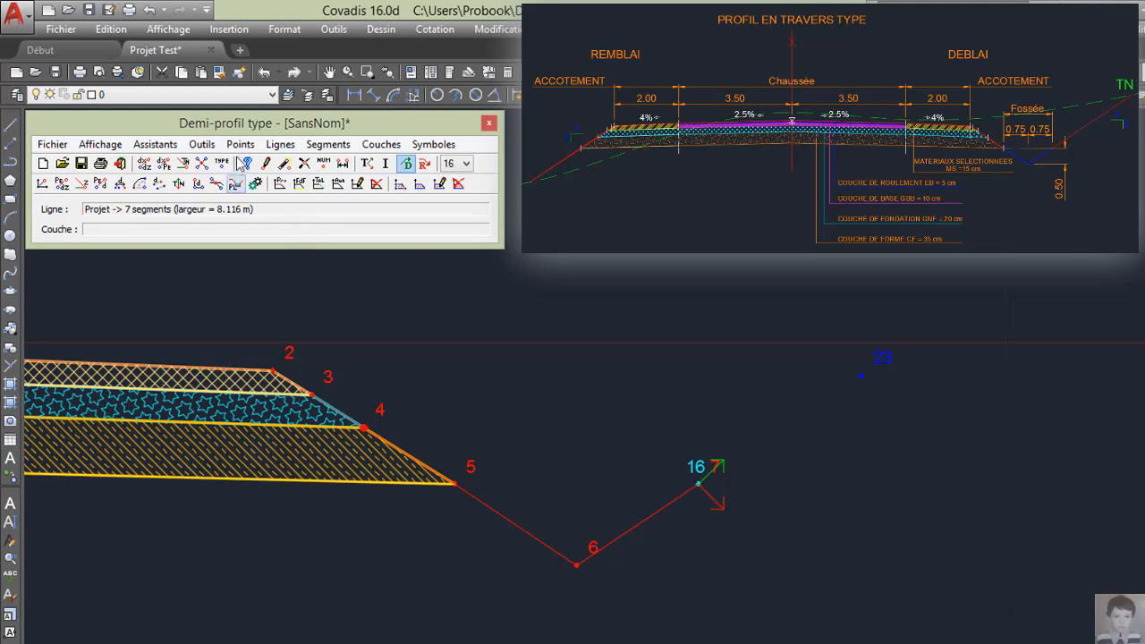
left_click(240, 147)
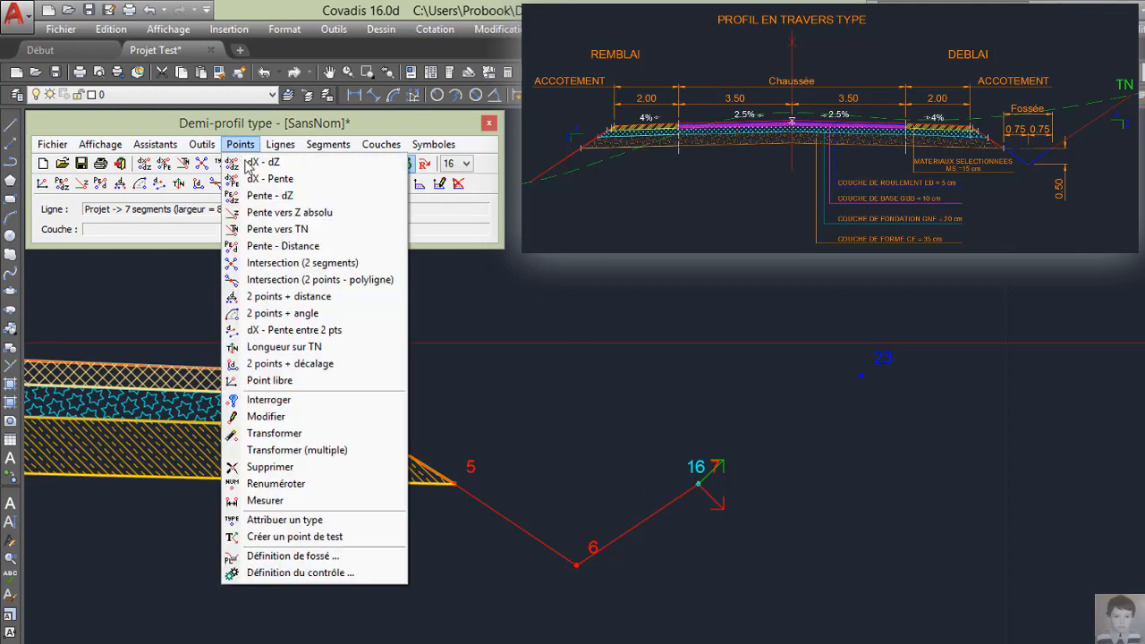
left_click(273, 229)
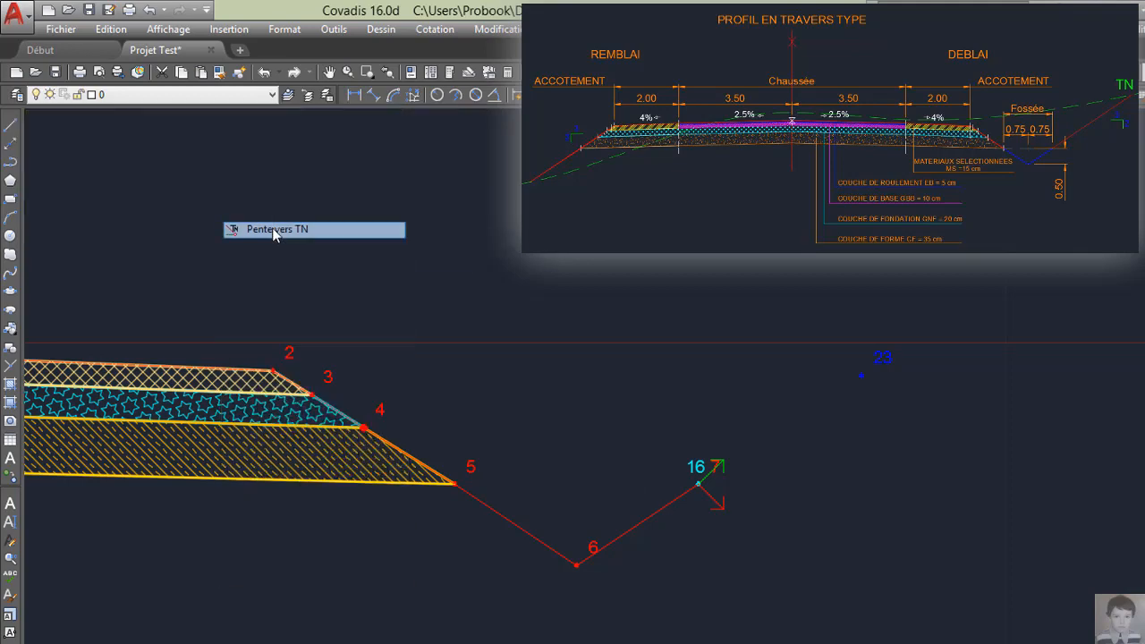
key("Escape")
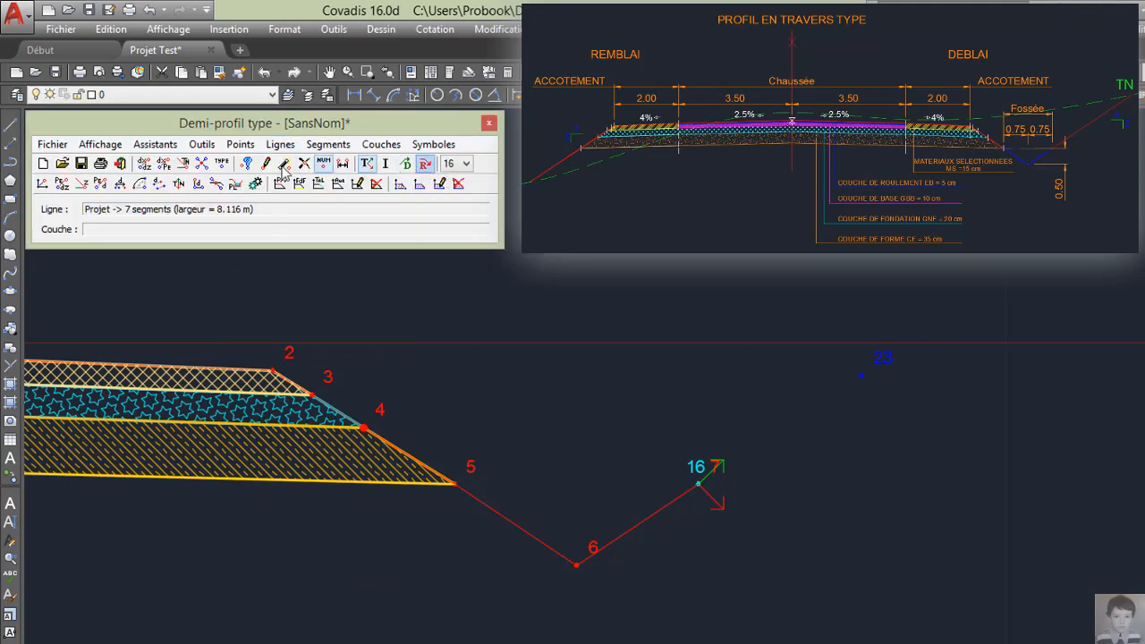
- In the fill (remblai) branch of test point 16, add a slope-to-terrain point from point 7 with a downward 3/2 slope
left_click(239, 144)
left_click(295, 231)
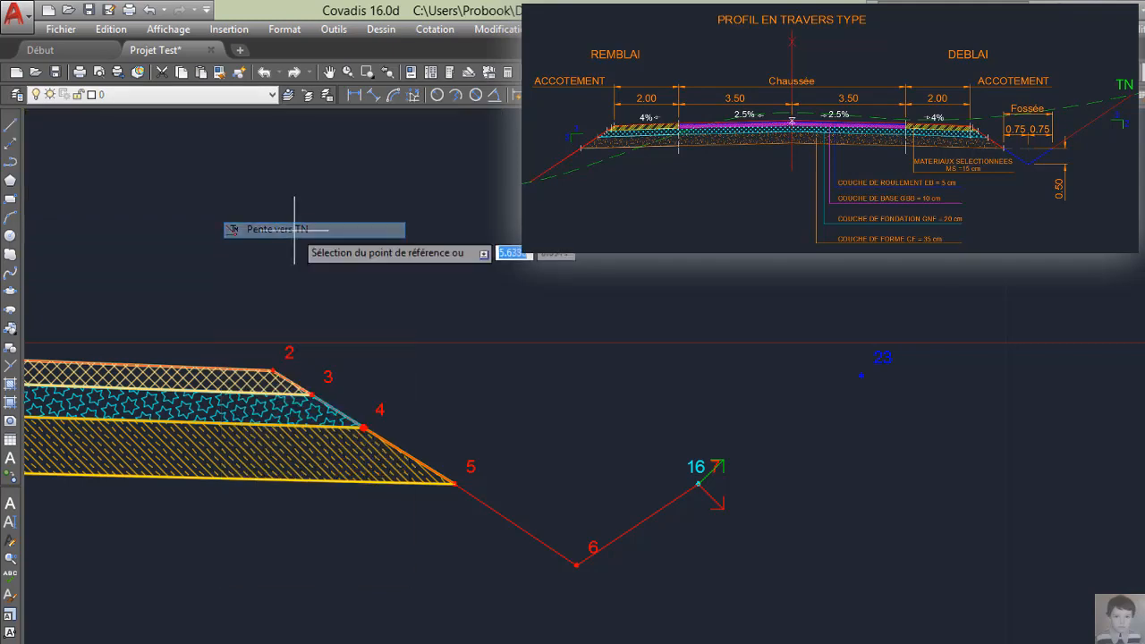
left_click(699, 484)
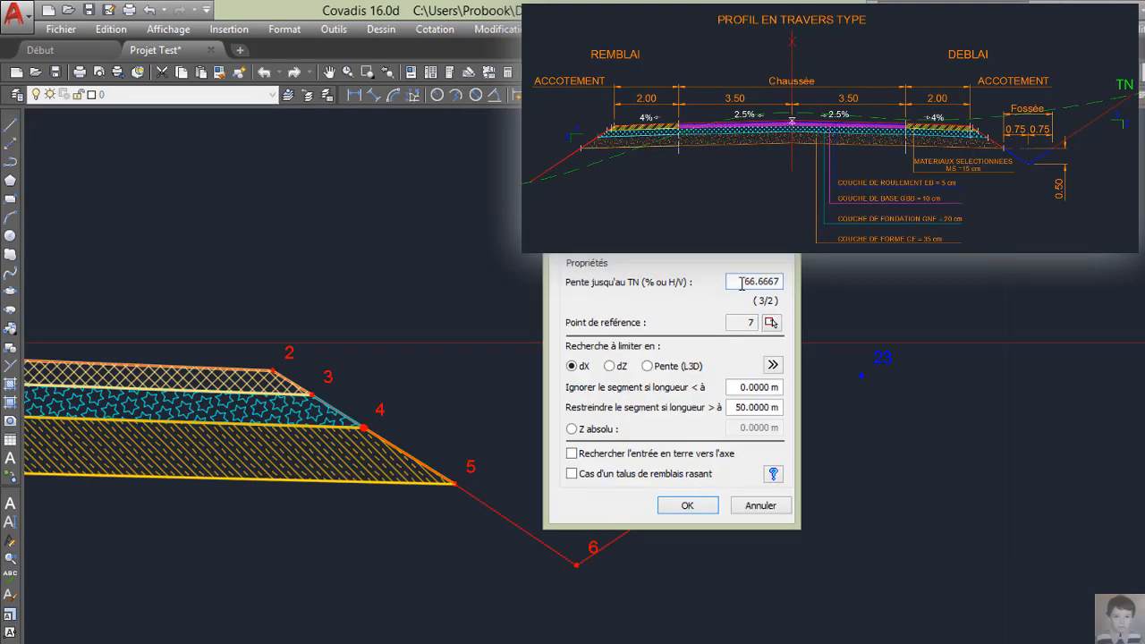
left_click(703, 506)
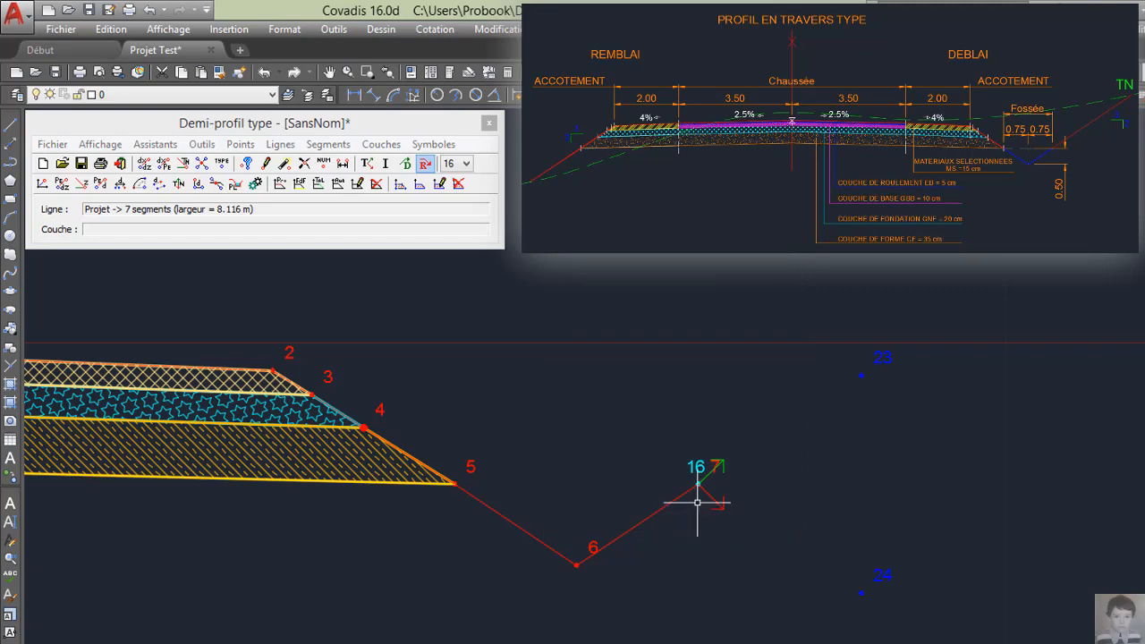
- In the fill branch, draw a green Talus line from point 7 down to point 24
left_click(277, 145)
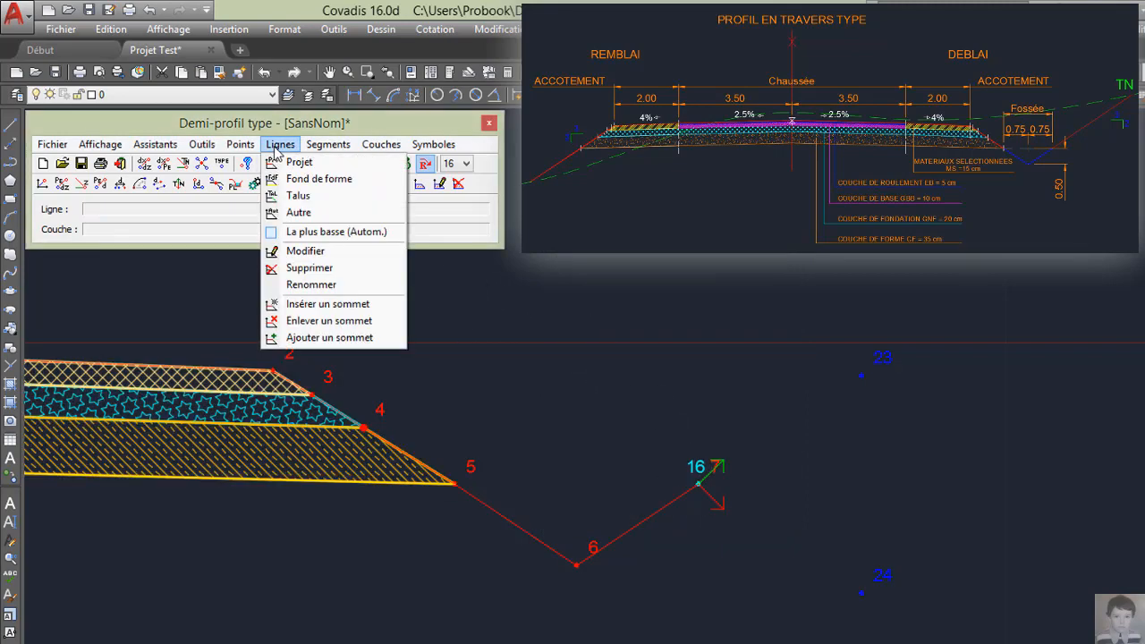
left_click(299, 196)
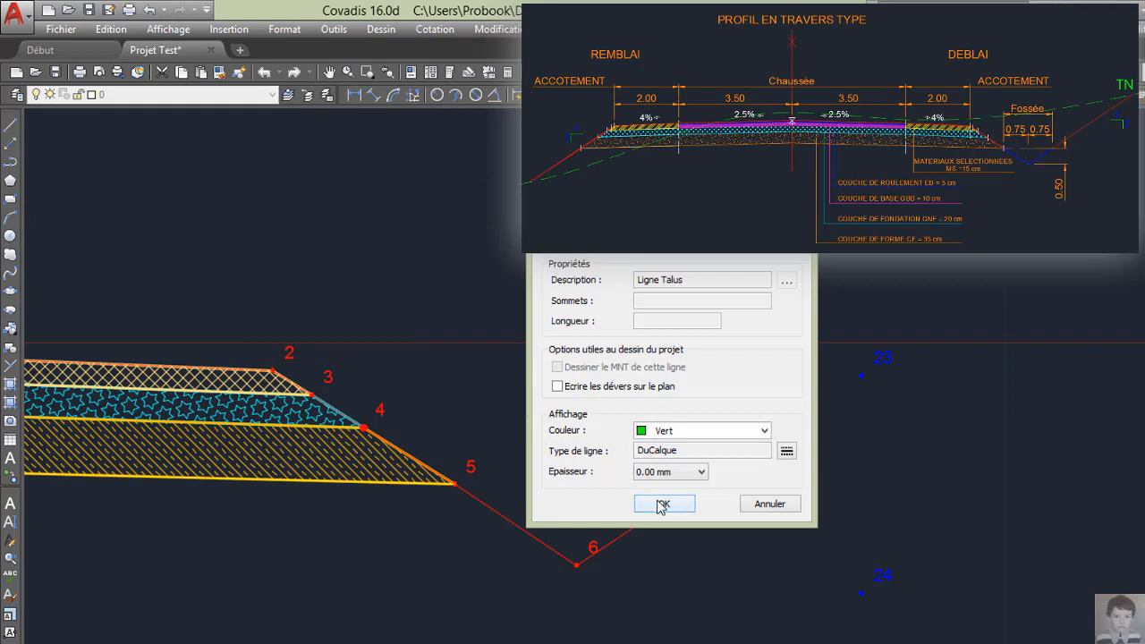
left_click(662, 504)
left_click(697, 483)
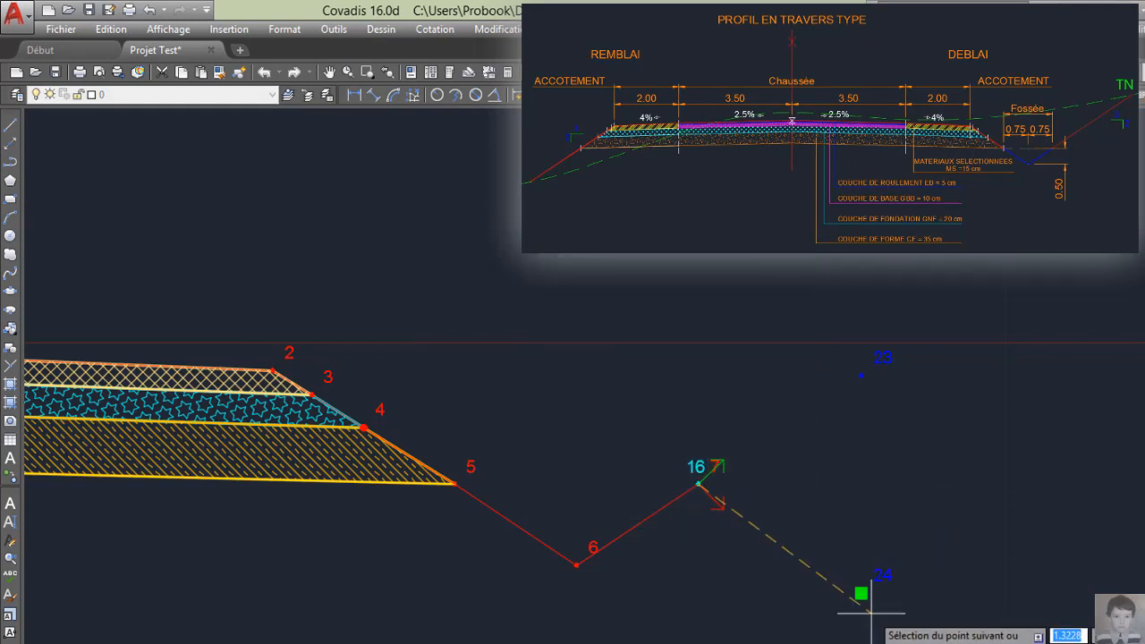
left_click(850, 594)
key("Return")
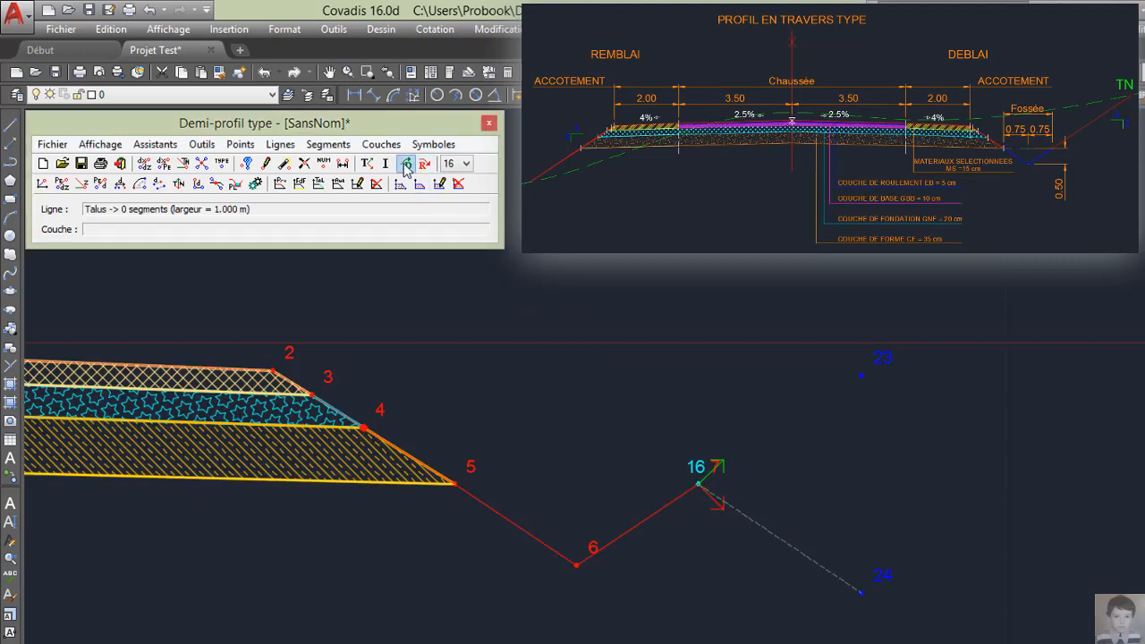
- In the cut branch, draw a Talus line from point 7 up to point 23
left_click(280, 144)
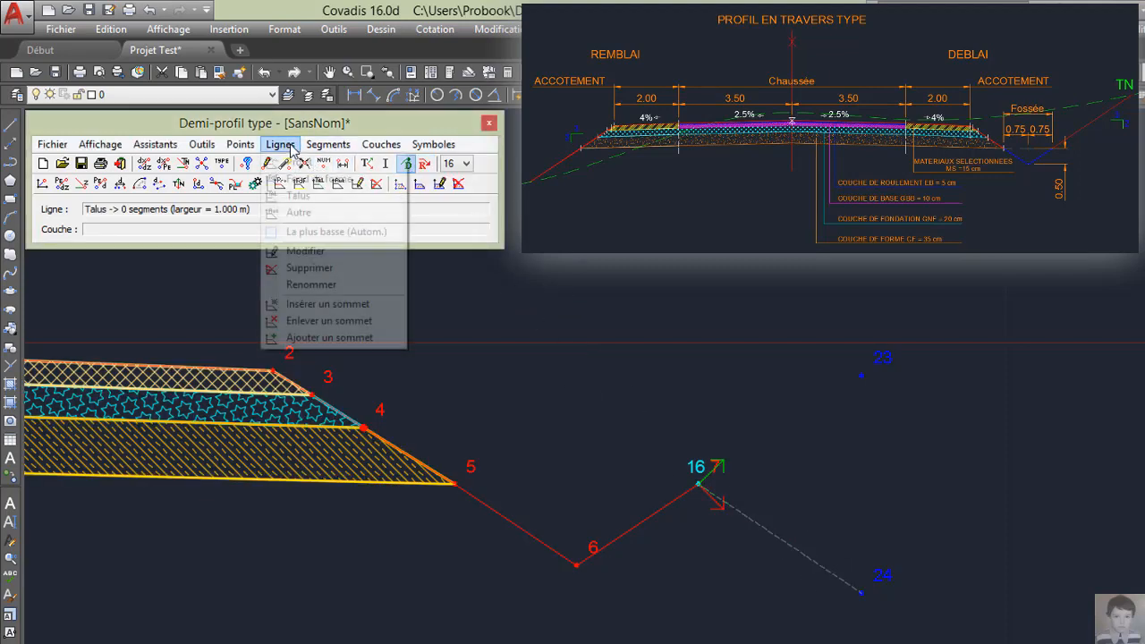
left_click(297, 195)
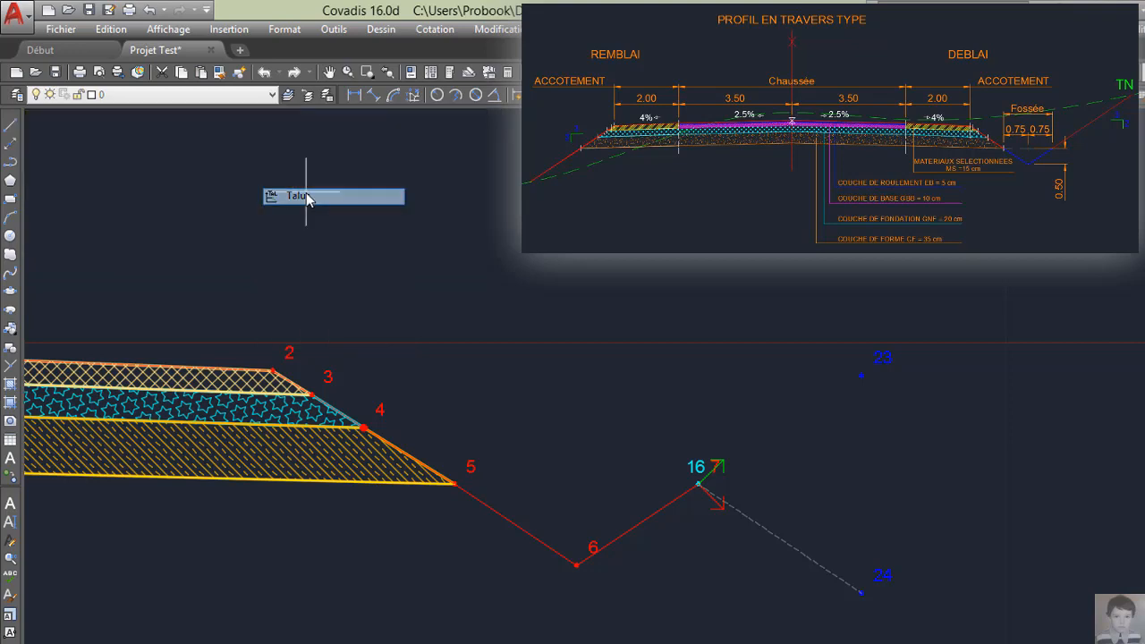
left_click(697, 484)
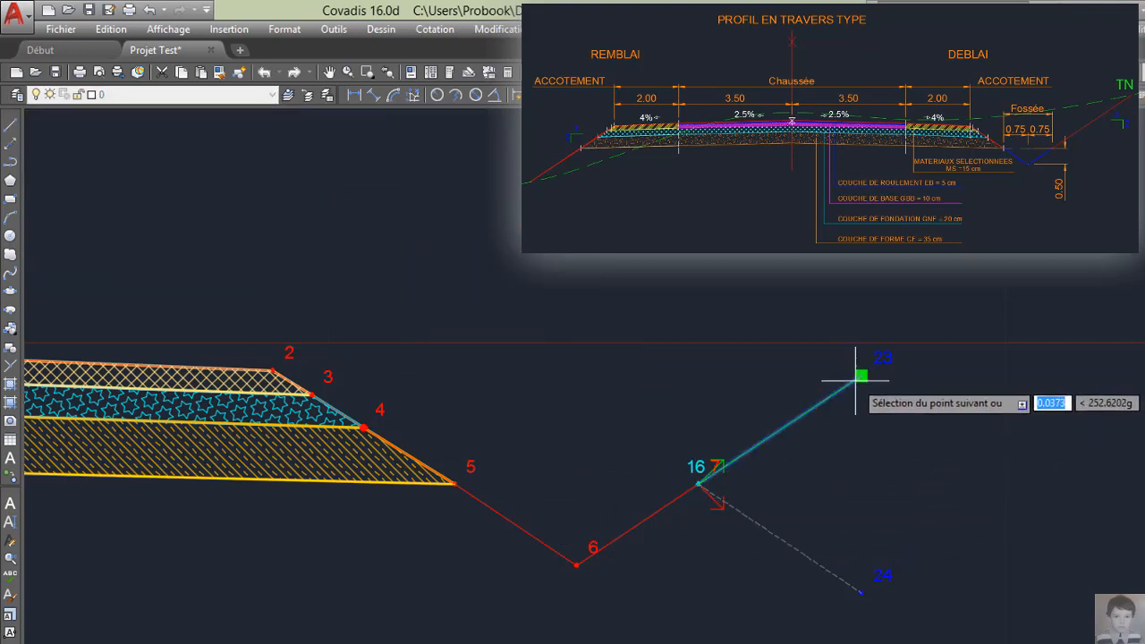
left_click(854, 382)
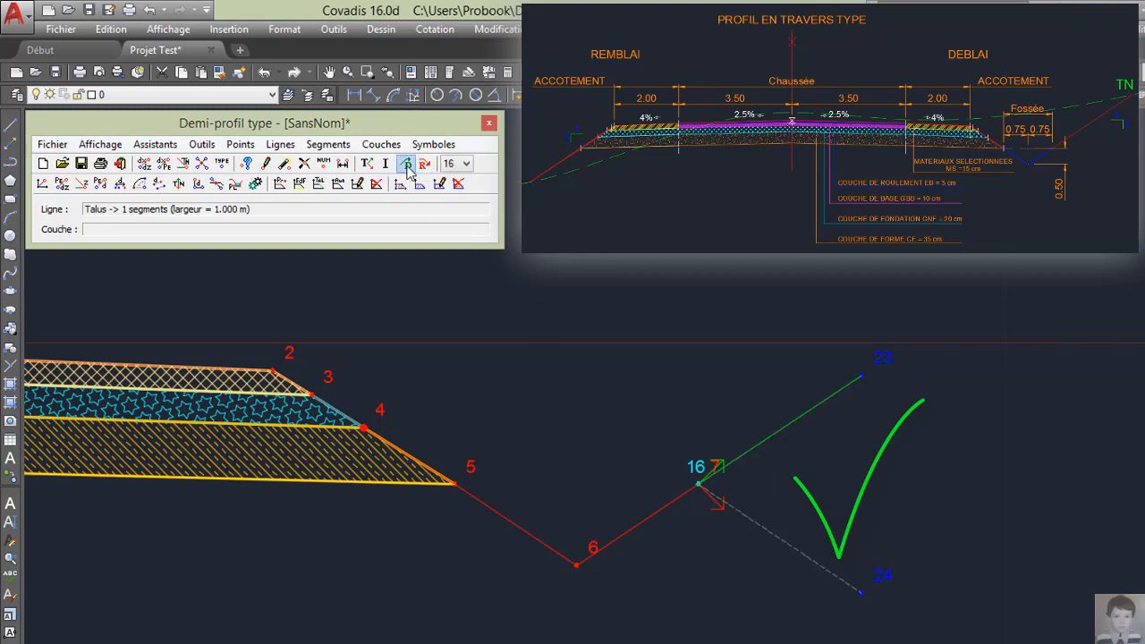
- Examine the whole half-profile, from the axis across the pavement layers and ditch to the cut and fill slopes
left_click(407, 164)
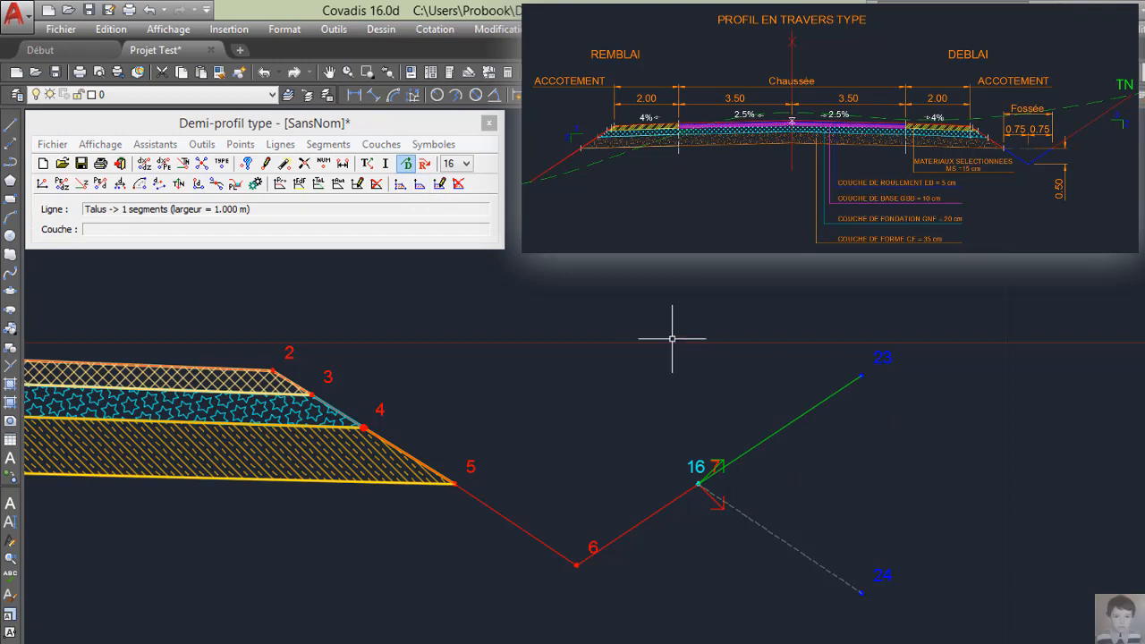
scroll(671, 339, "down", 3)
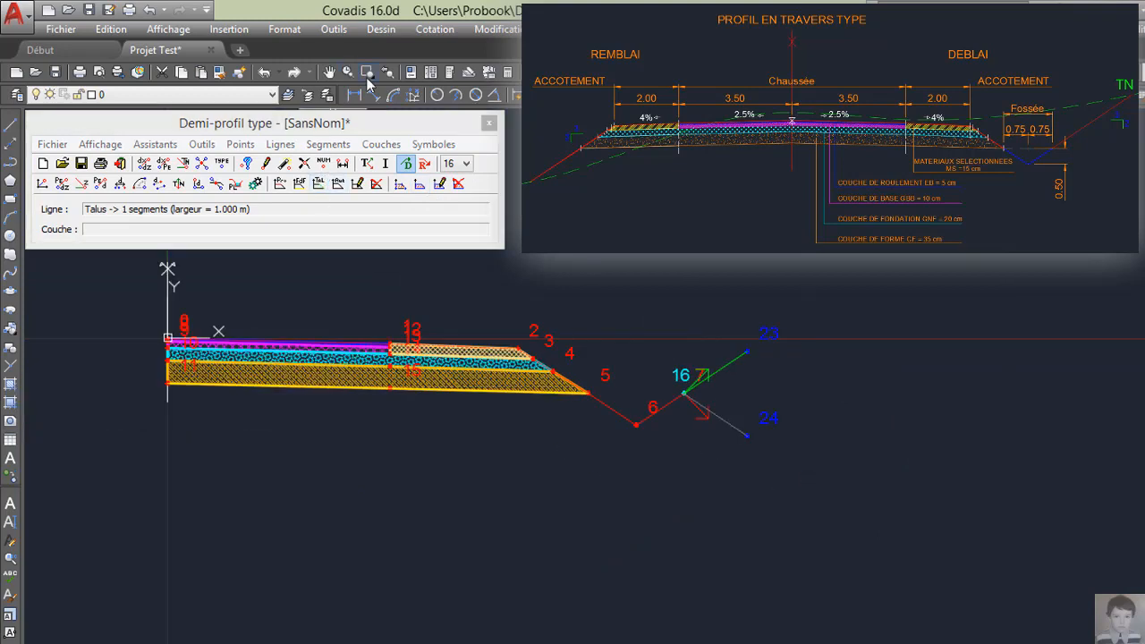
left_click(475, 143)
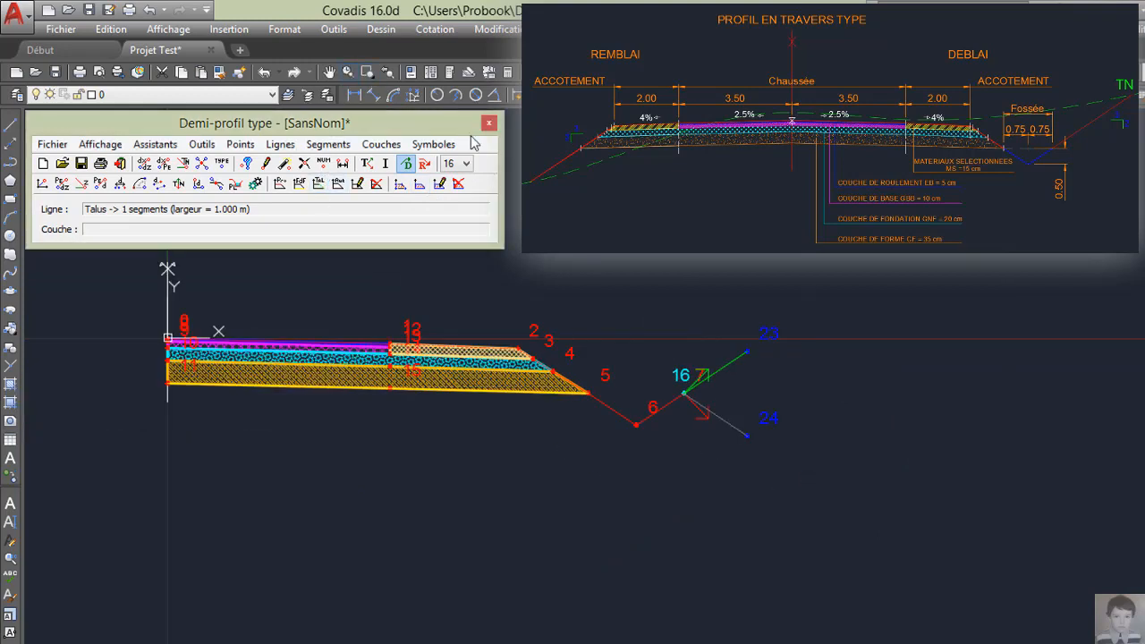
left_click(513, 166)
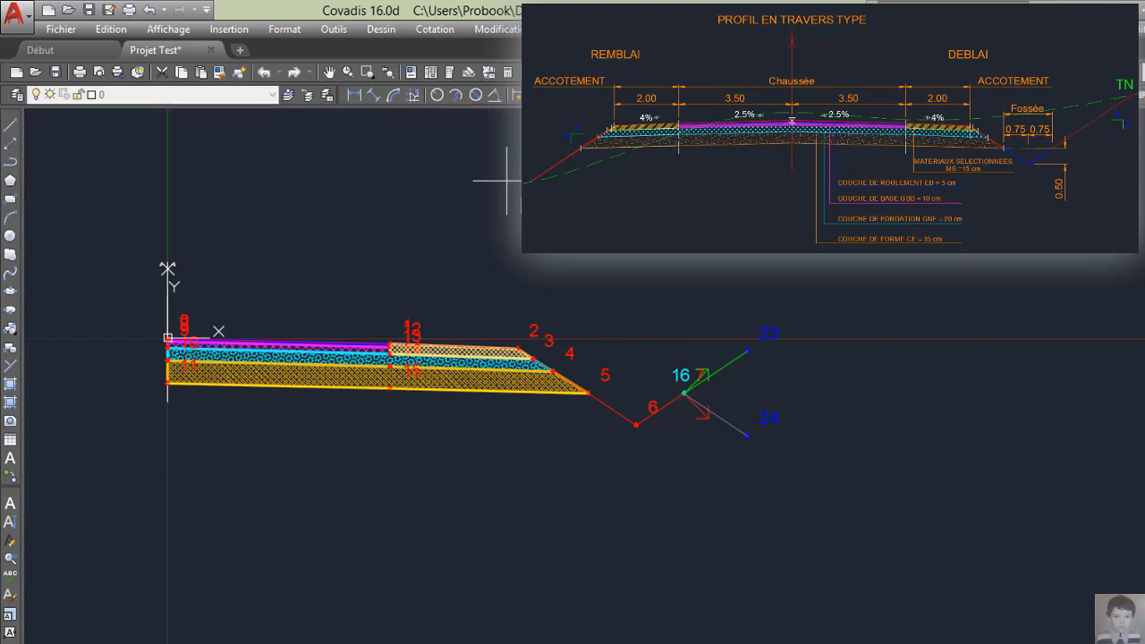
left_click(507, 183)
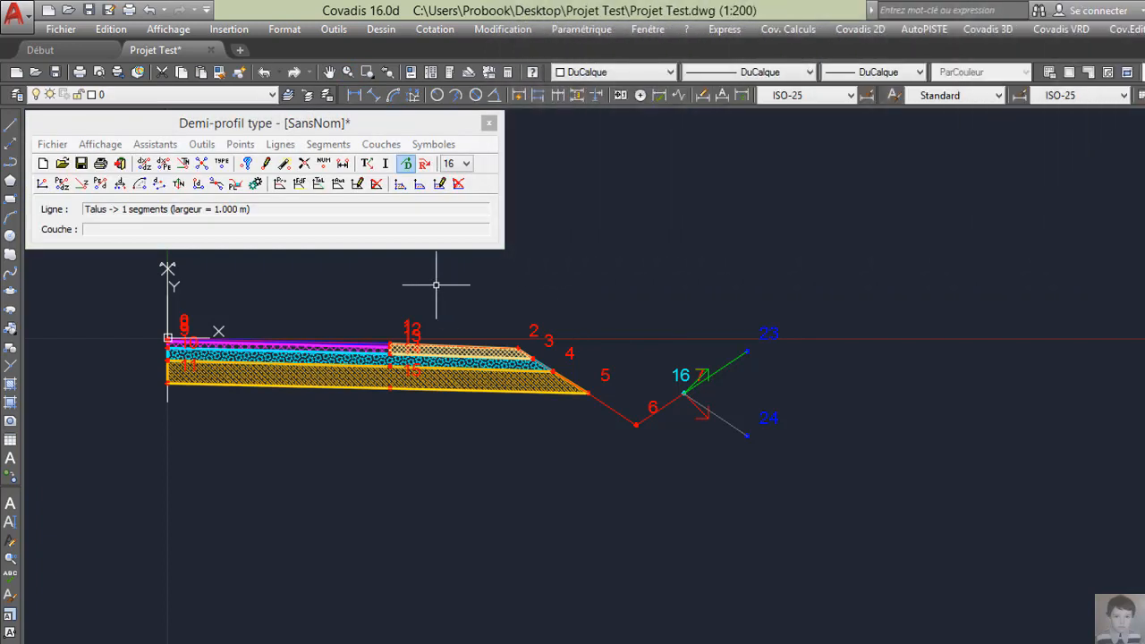
scroll(436, 284, "up", 2)
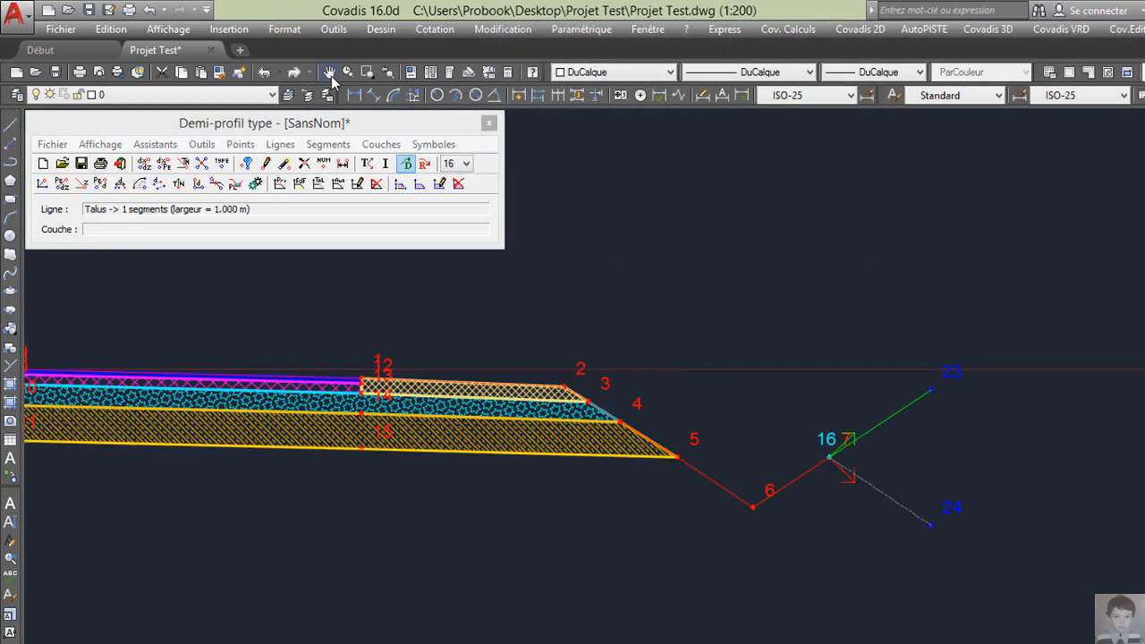
left_click_drag(378, 326, 493, 320)
right_click(502, 317)
left_click(524, 325)
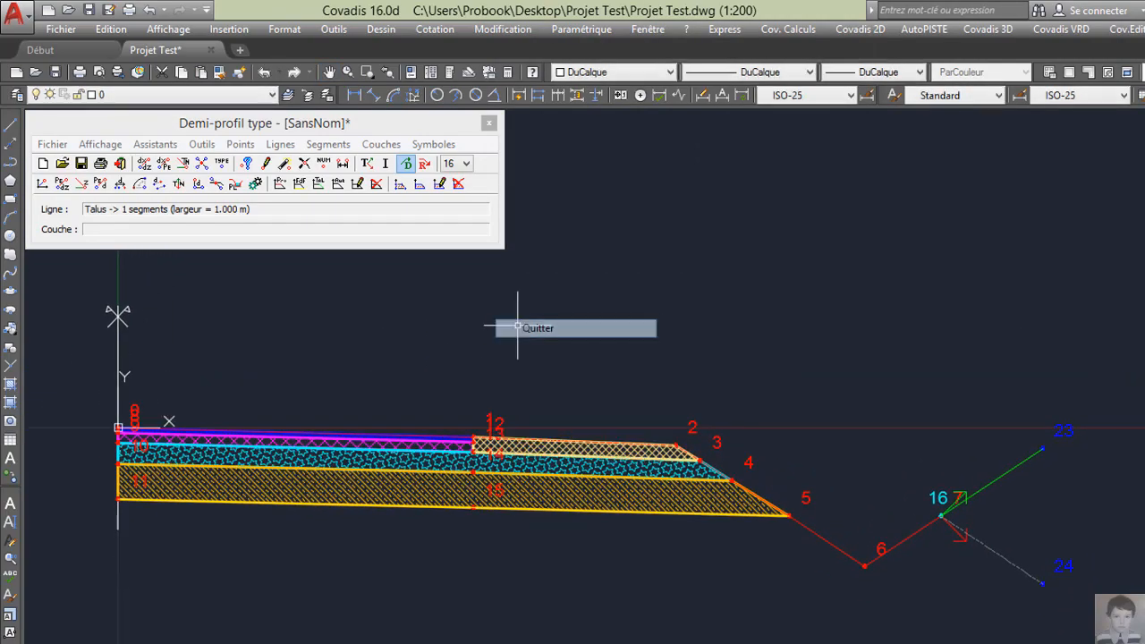
- Run the consistency check on the half-profile and save its definition as PT1 in the Profils Types folder
left_click(51, 136)
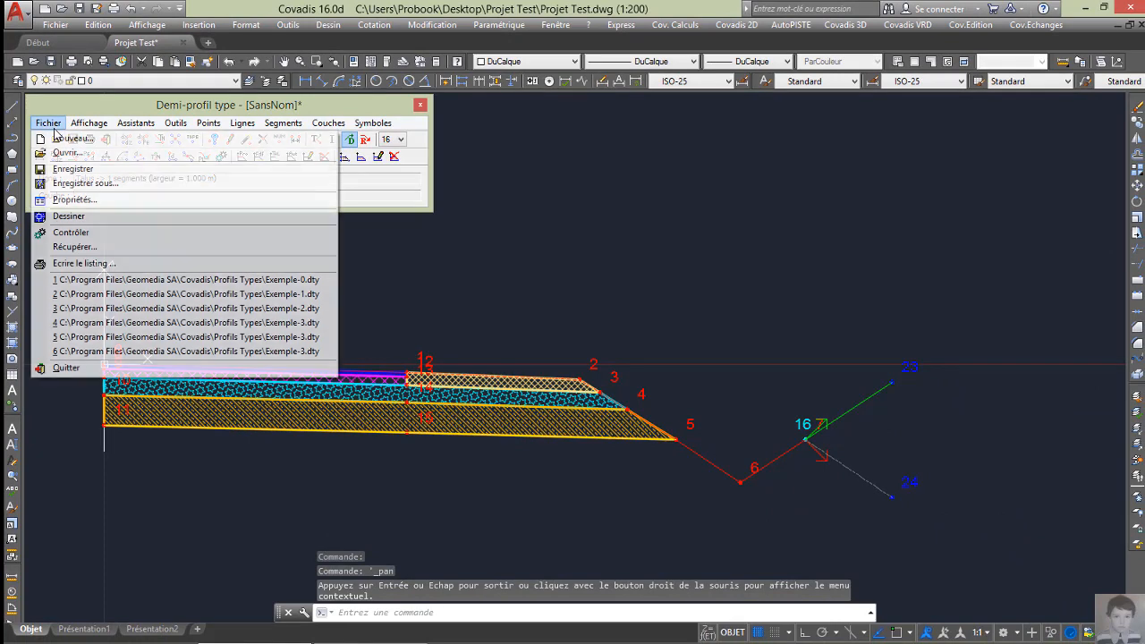
left_click(87, 235)
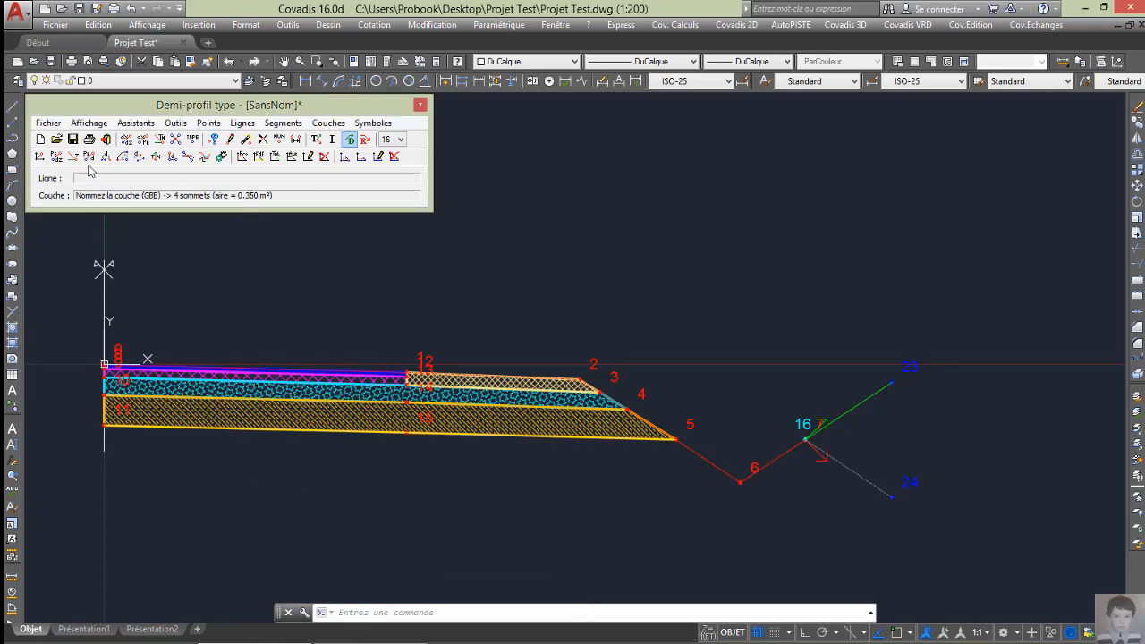
left_click(48, 123)
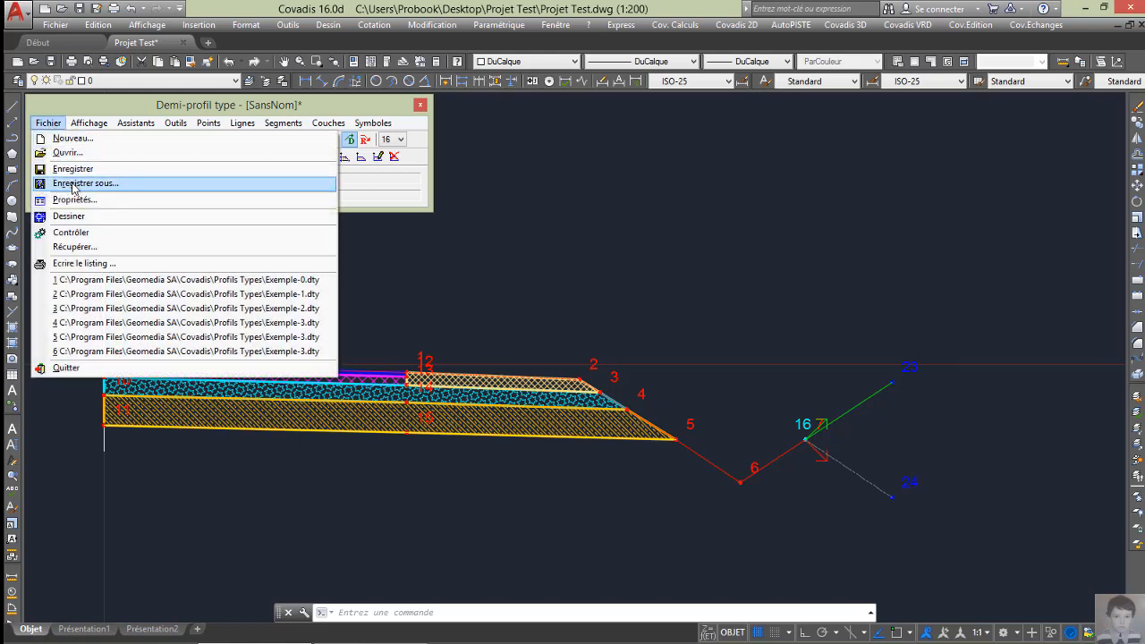
left_click(73, 185)
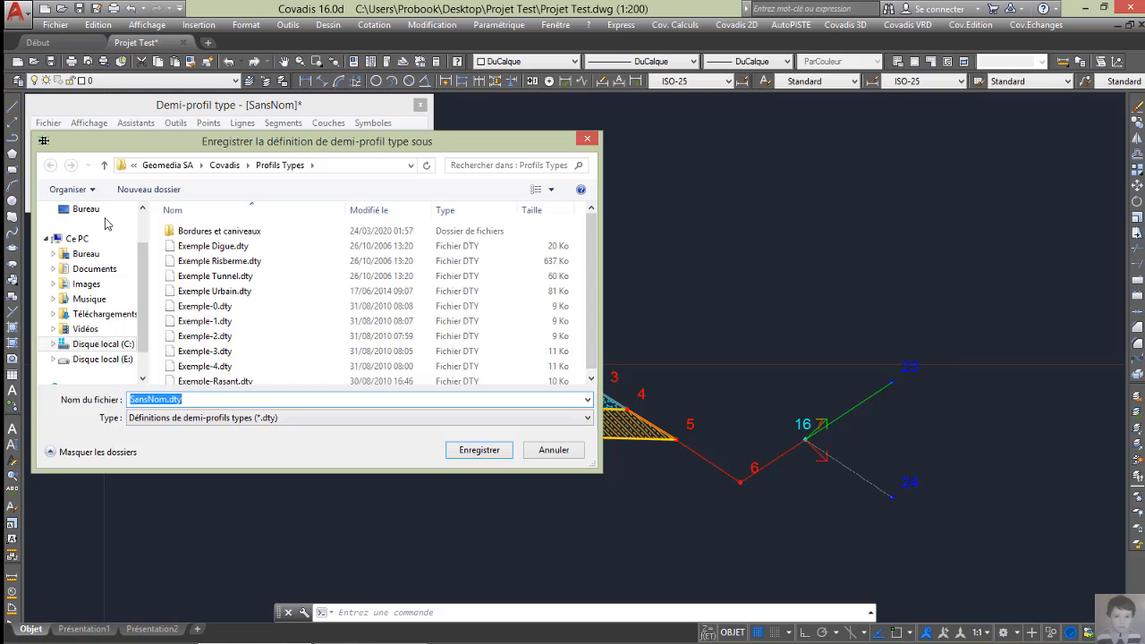
type("PT1")
left_click(480, 451)
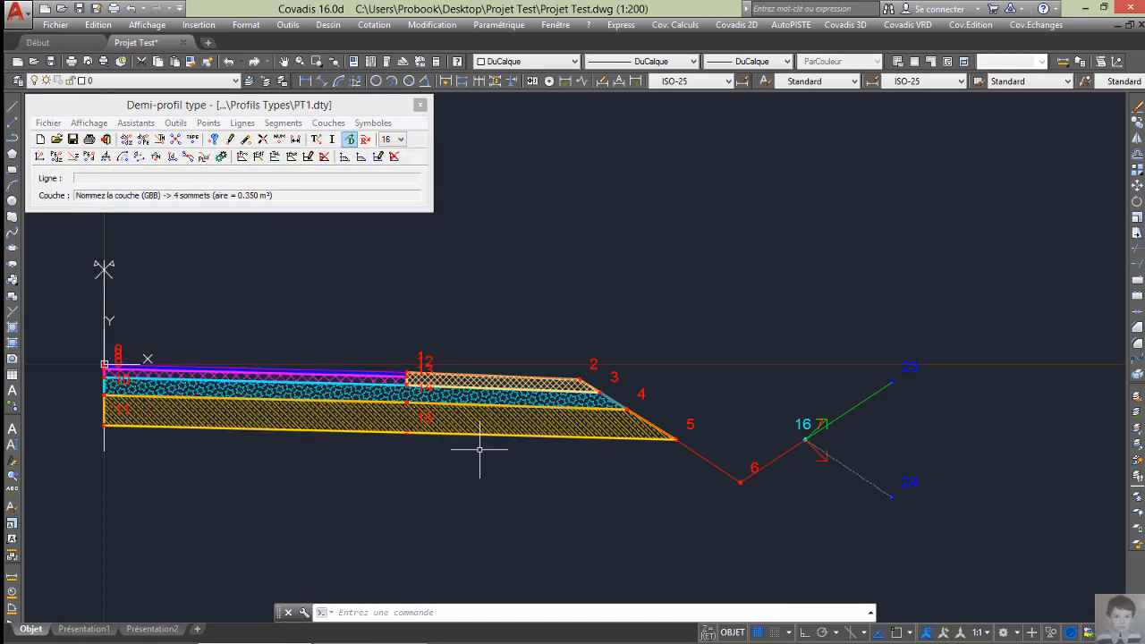
- Close the half-profile editor and close the Projet Test.dwg drawing, saving its changes
left_click(423, 105)
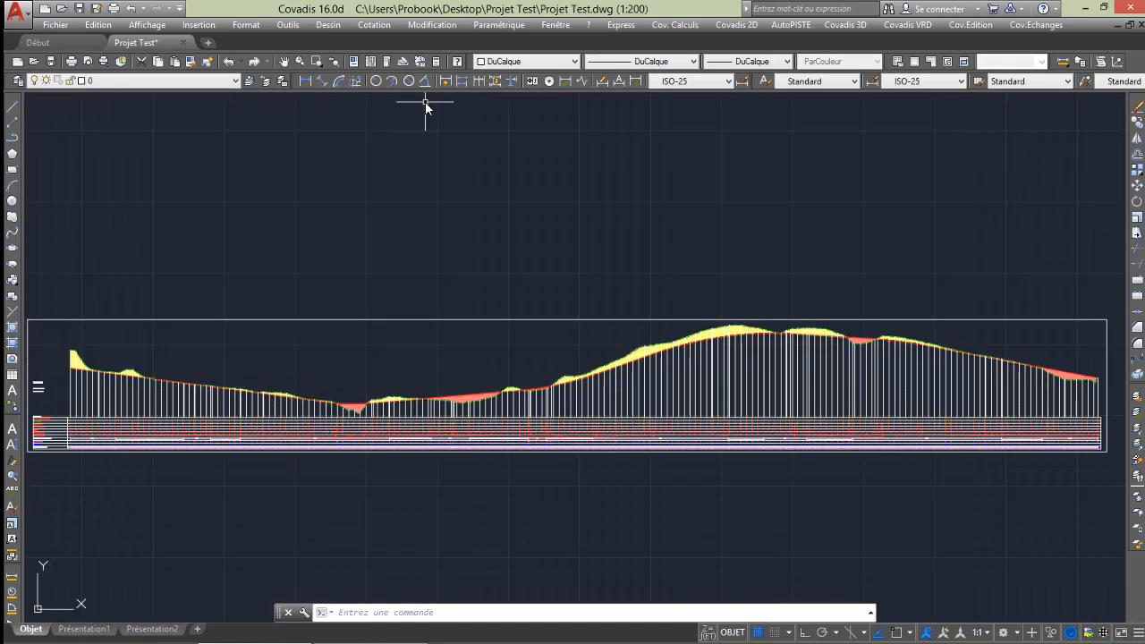
left_click(1140, 27)
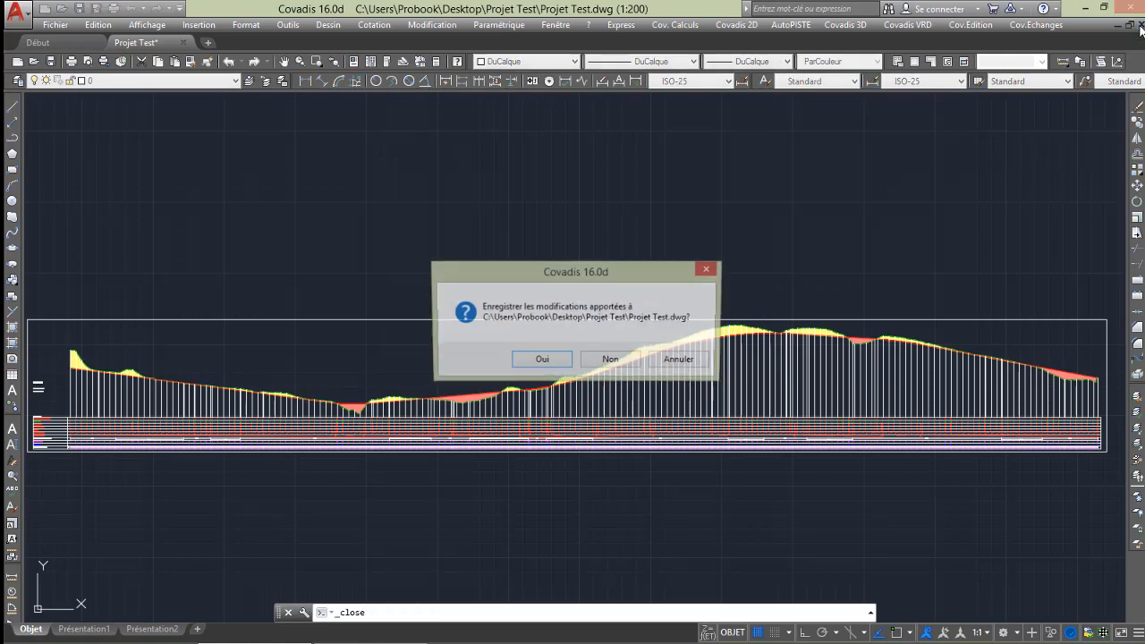
left_click(541, 361)
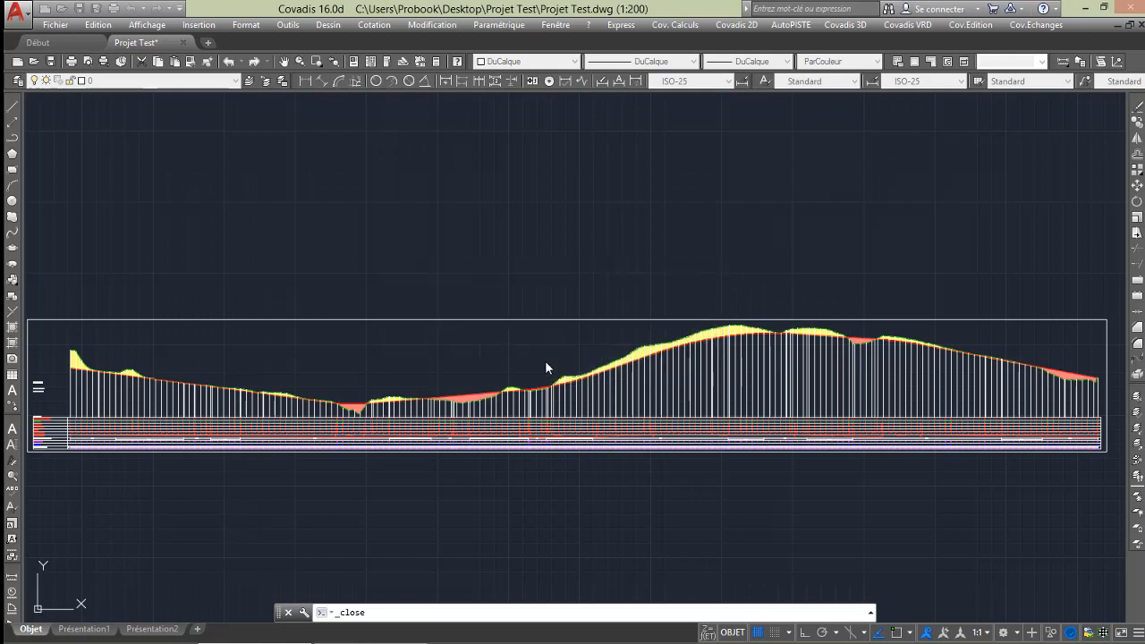